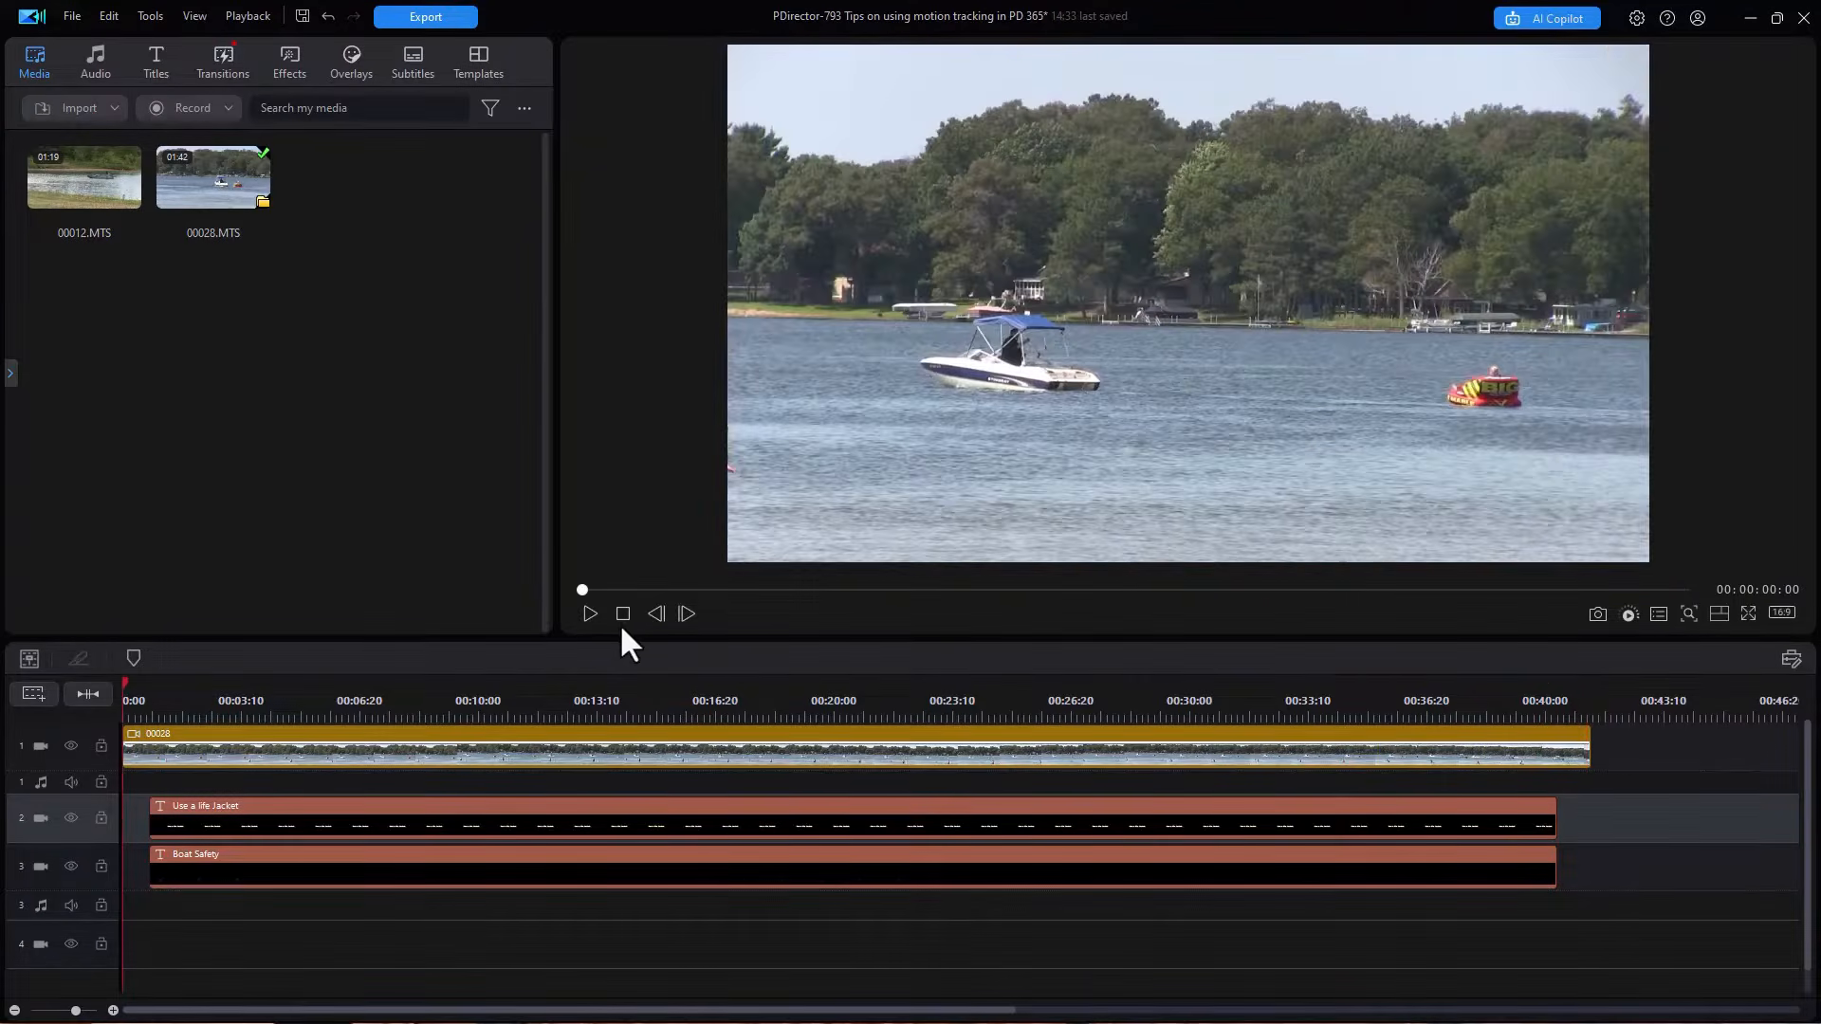
- Apply motion tracking to the "Use a life Jacket" title, fitting the tracker box around the whole boat and running the tracking
left_click(216, 819)
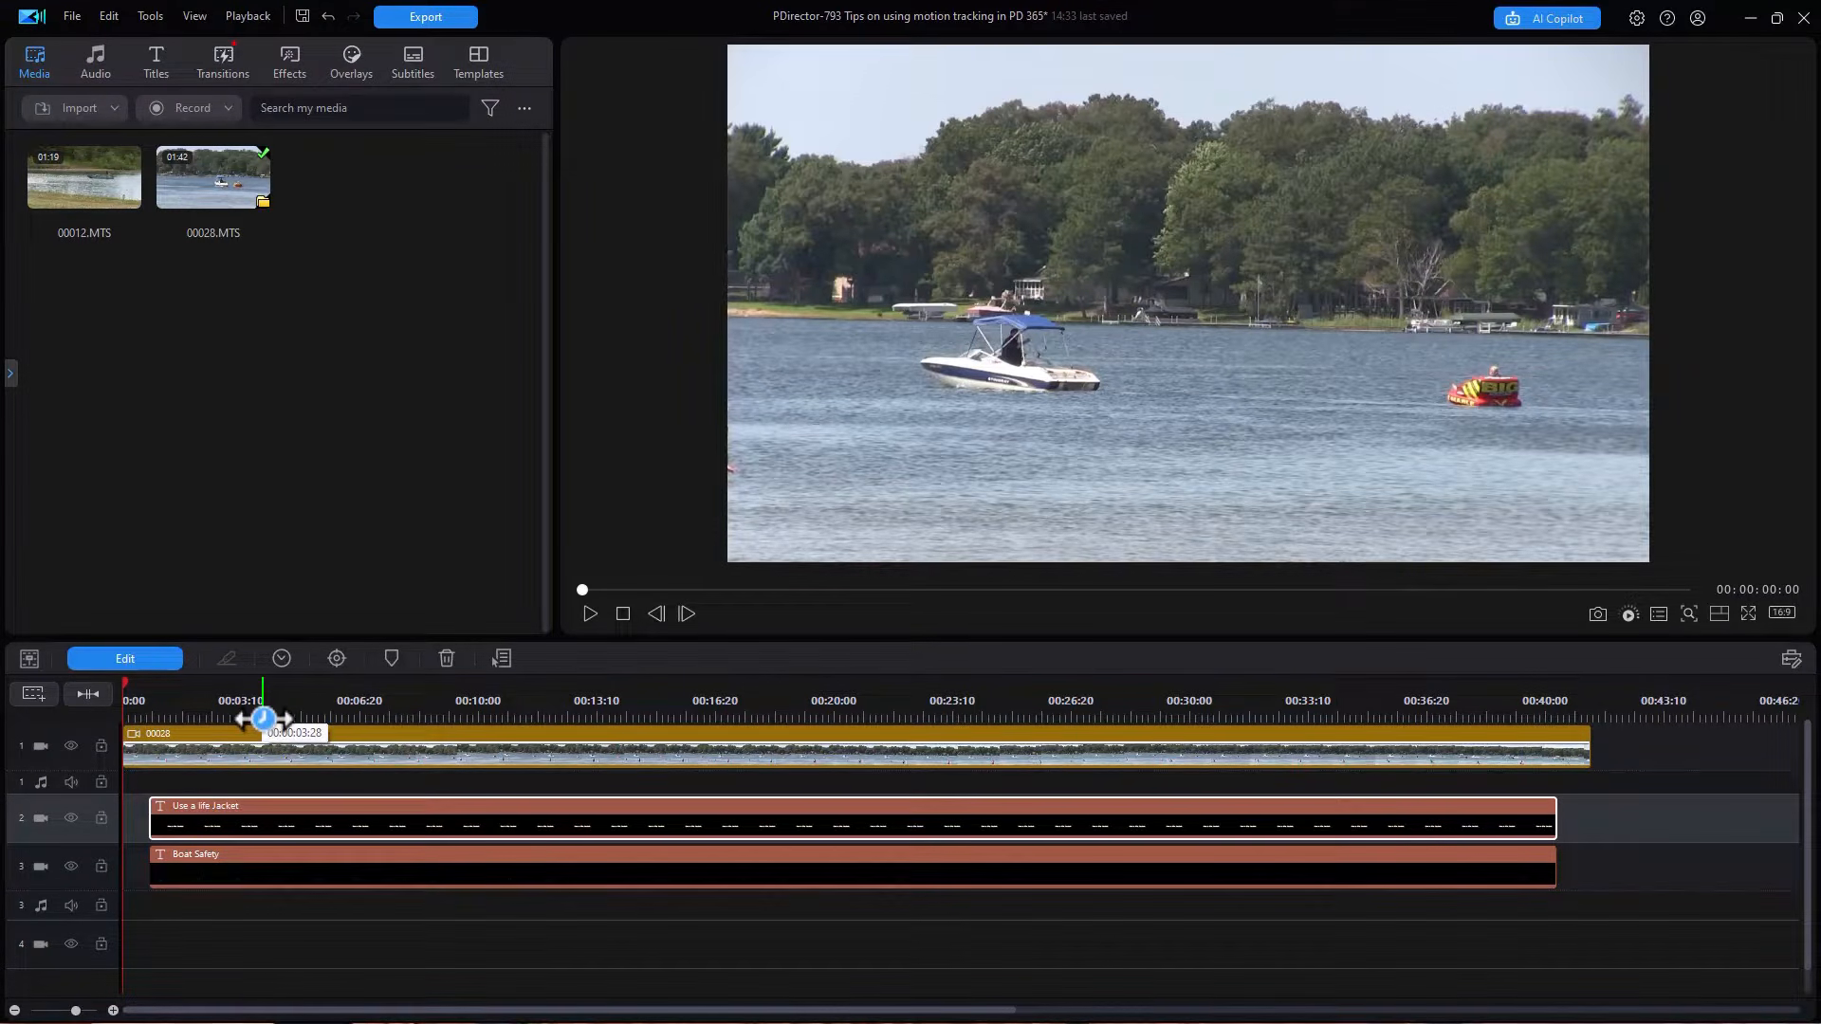
left_click(263, 719)
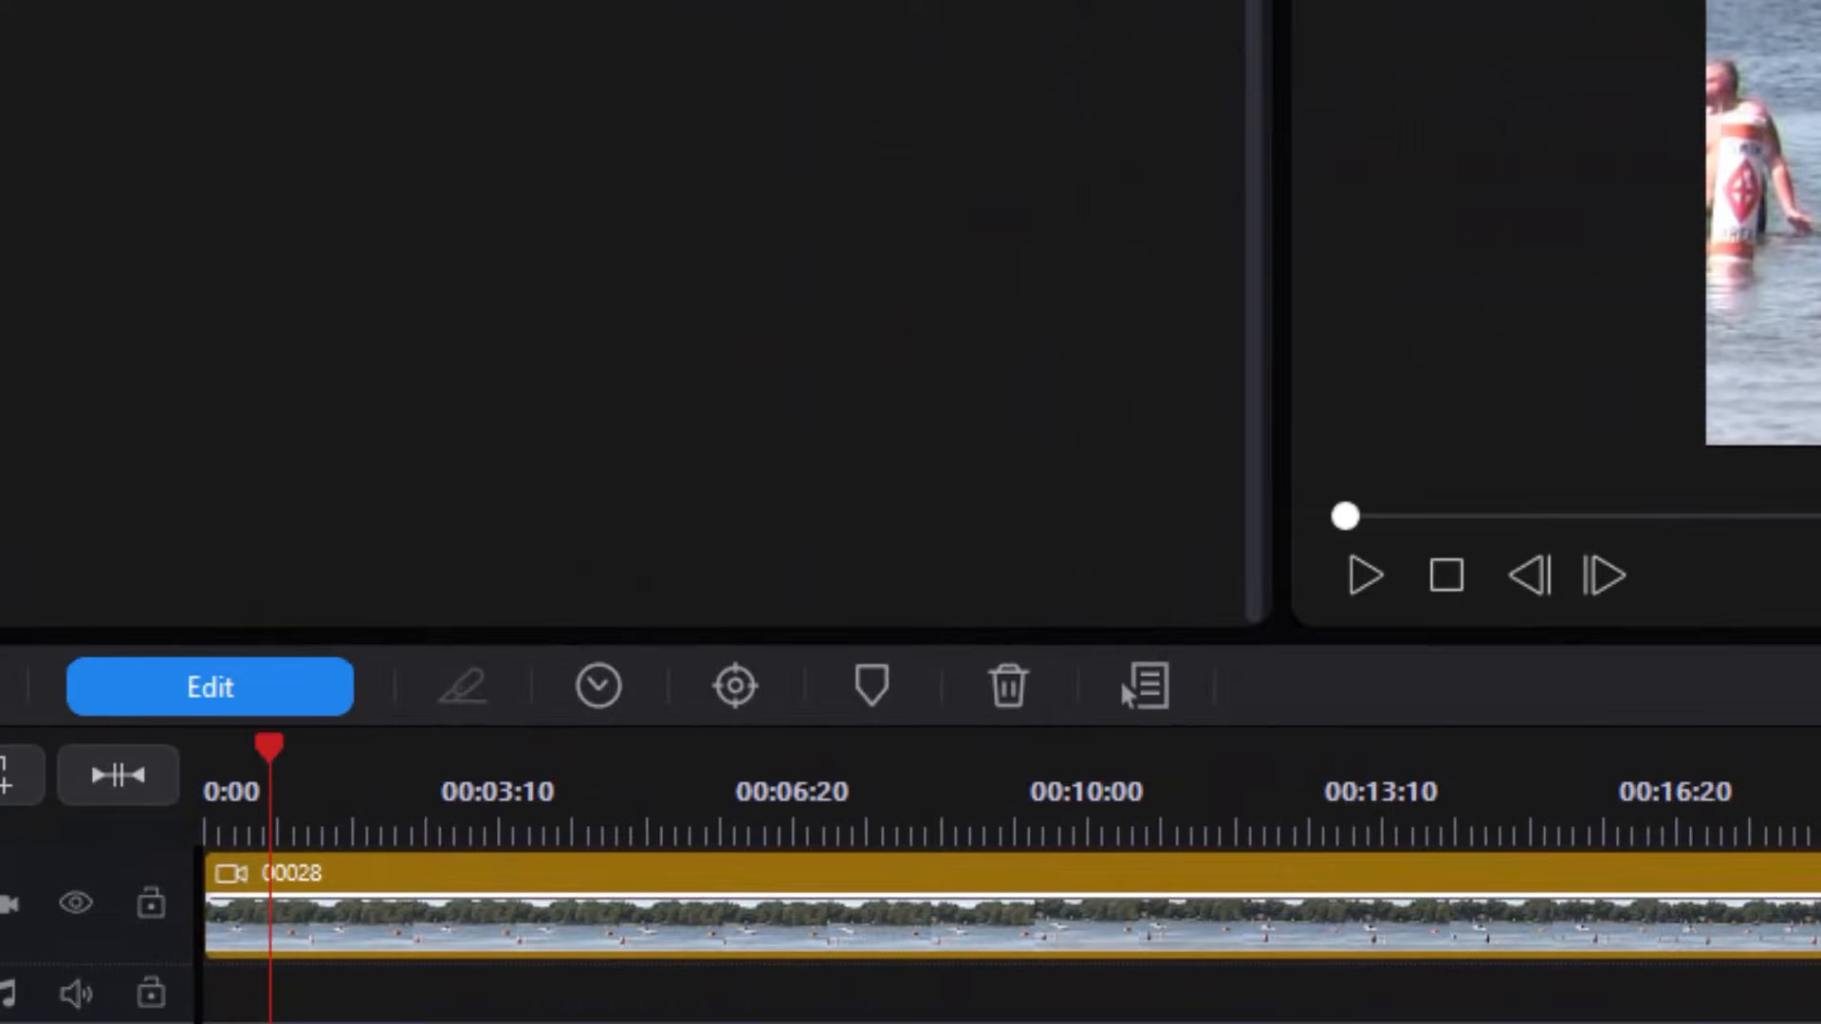
left_click(192, 681)
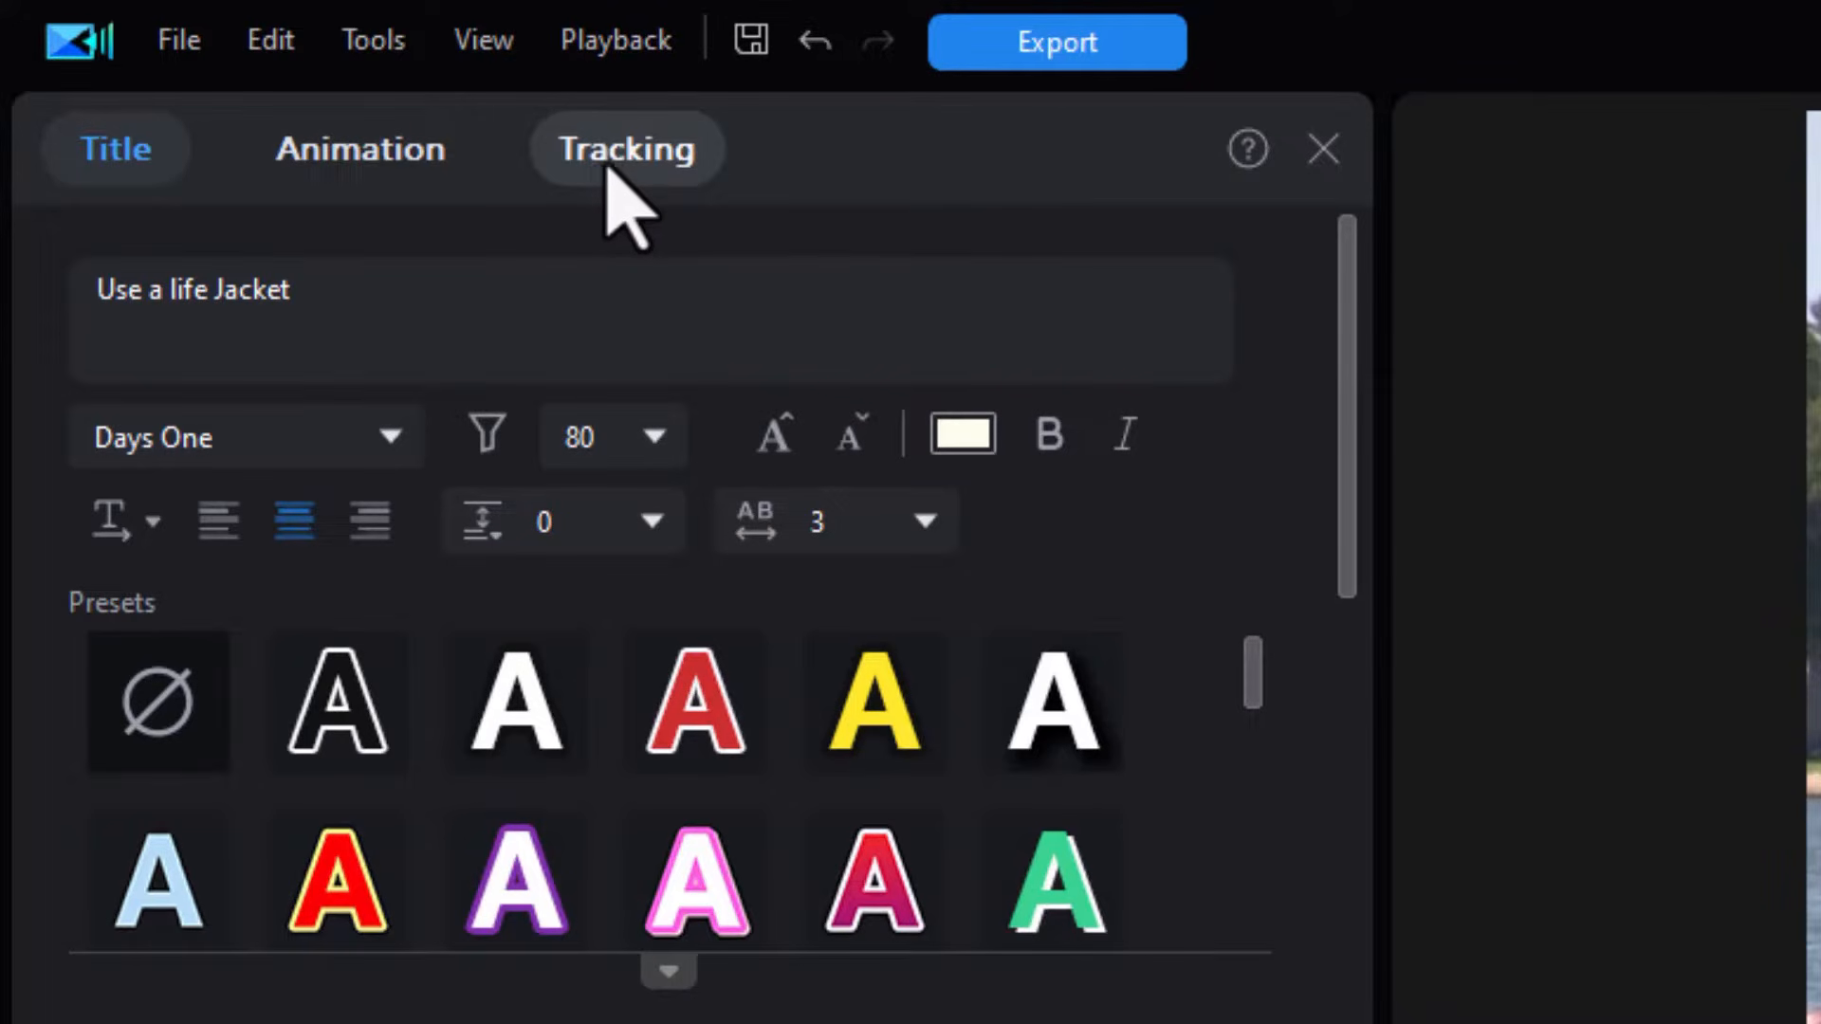
left_click(608, 169)
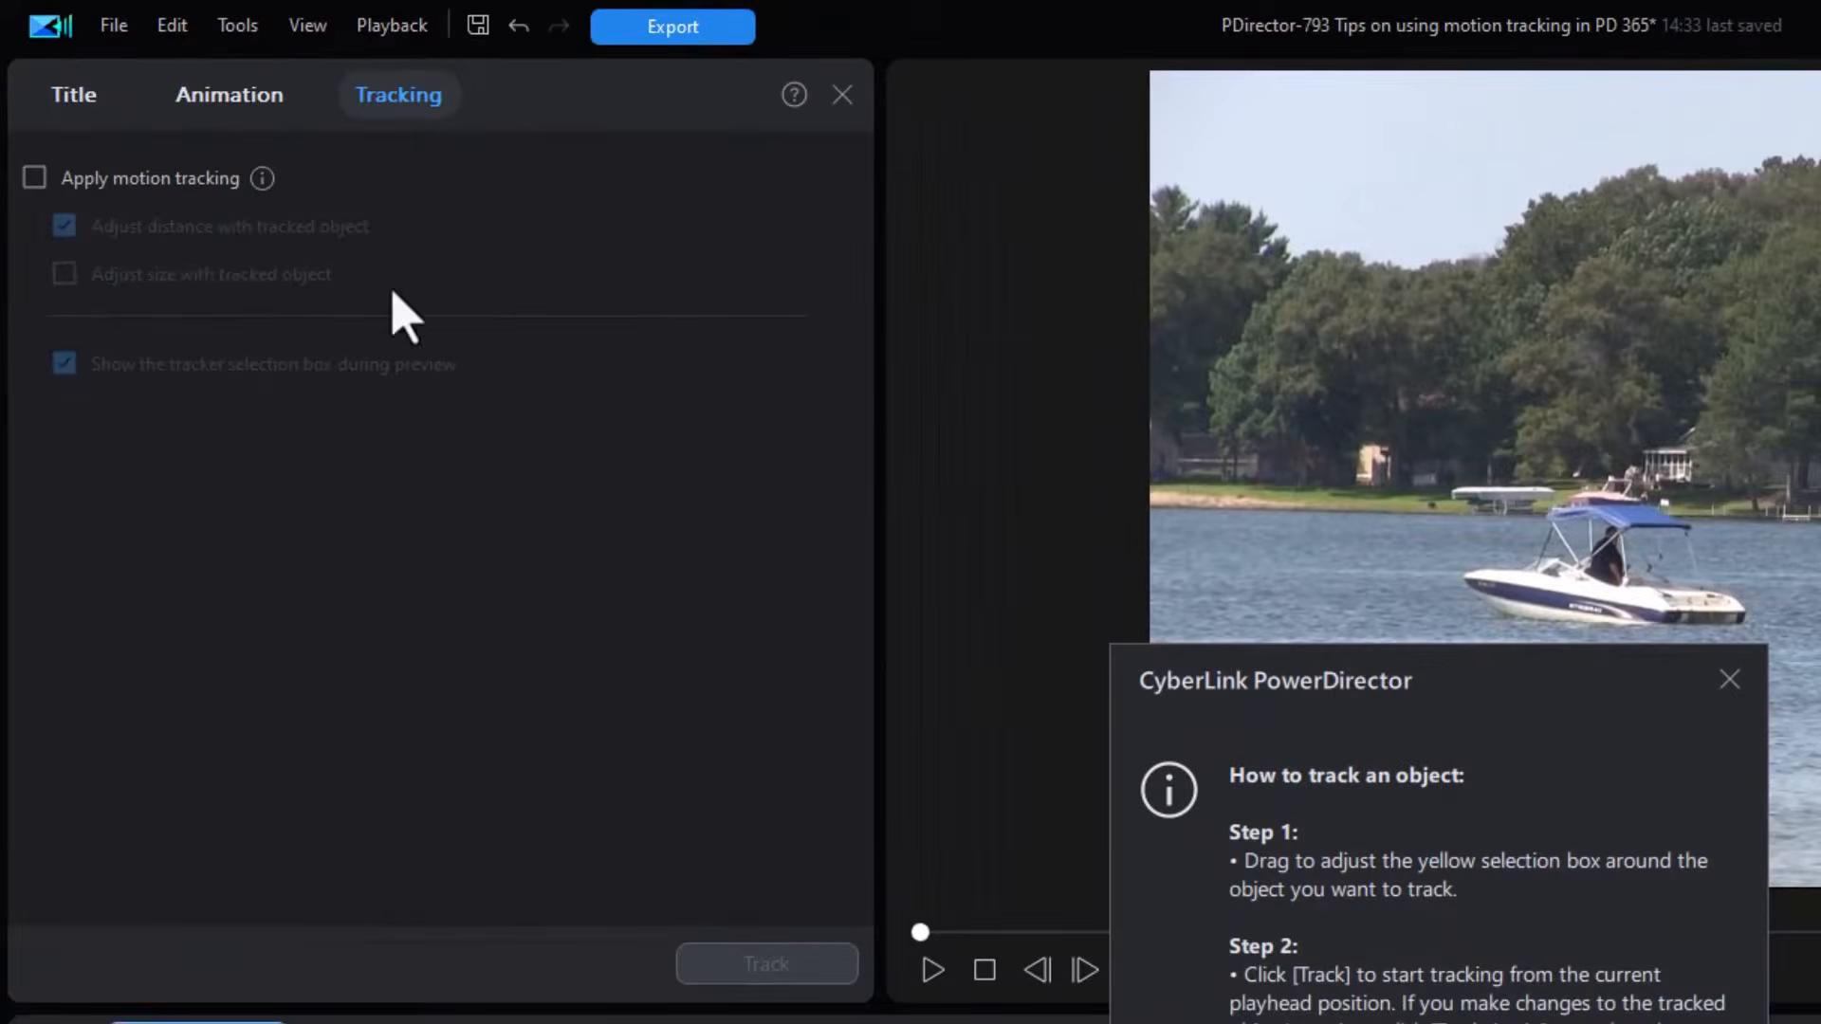
left_click(54, 279)
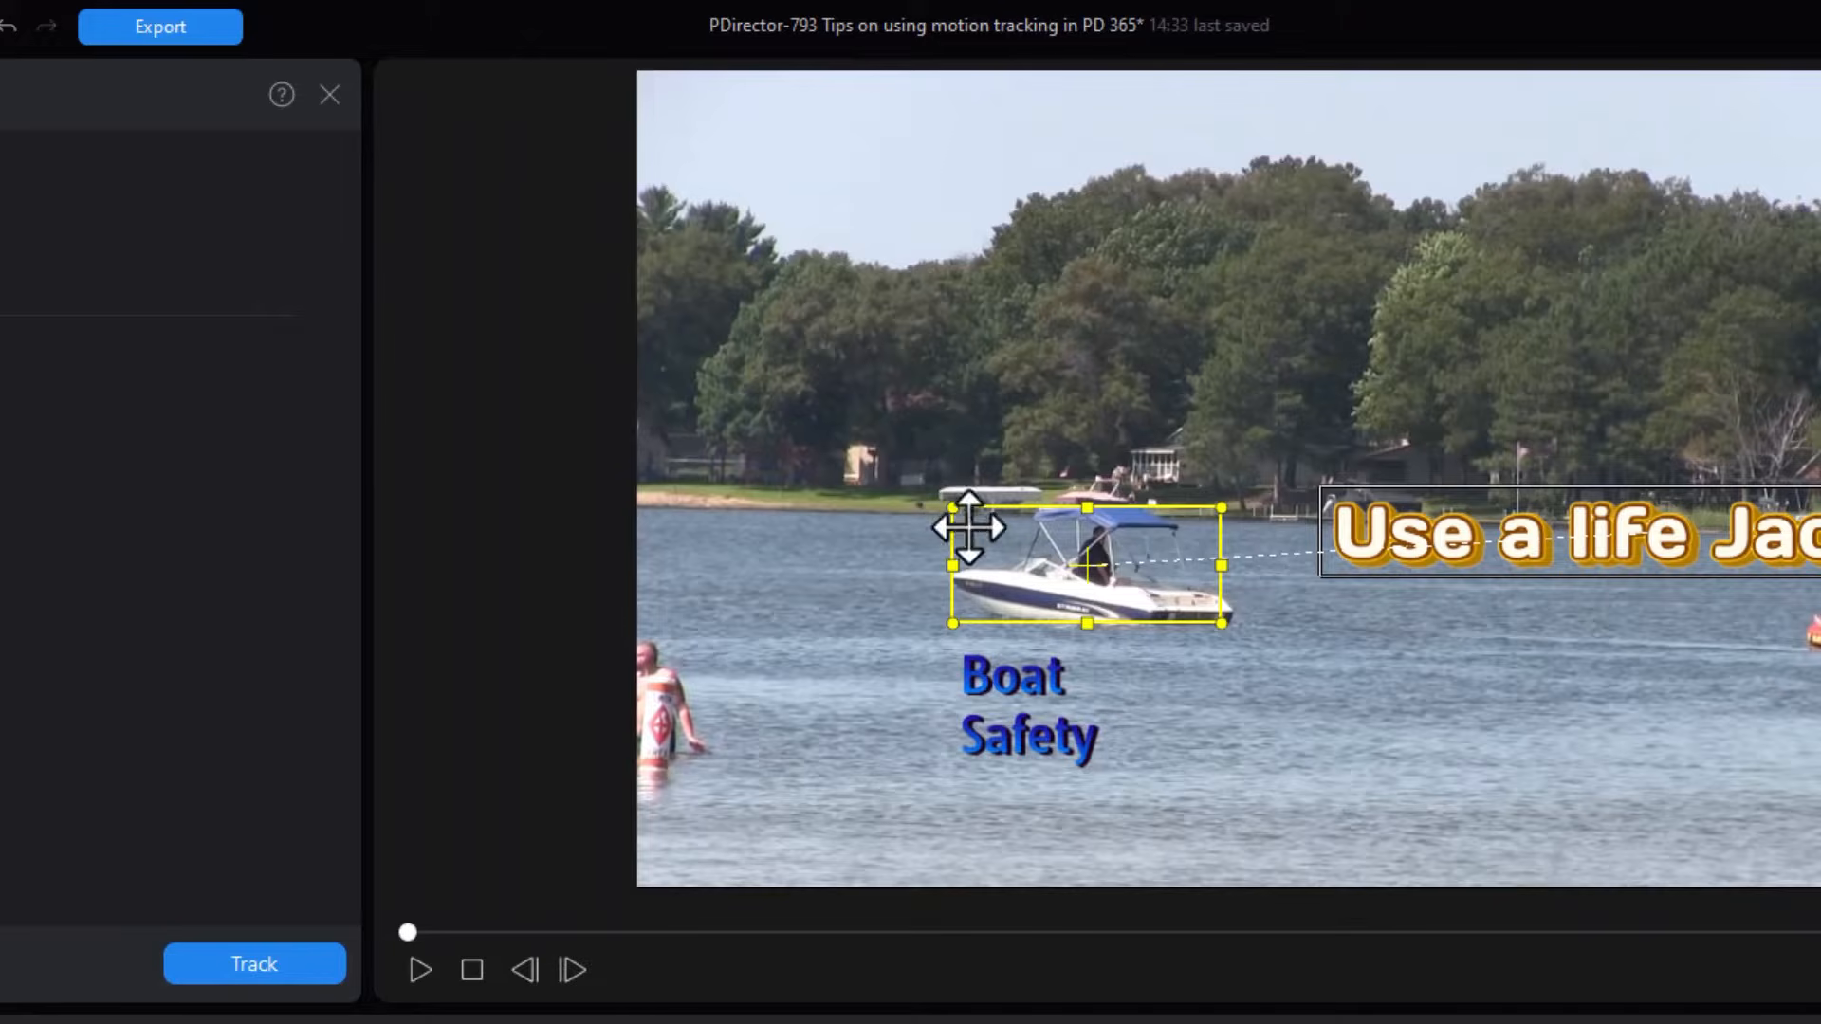
left_click_drag(1221, 623, 1238, 626)
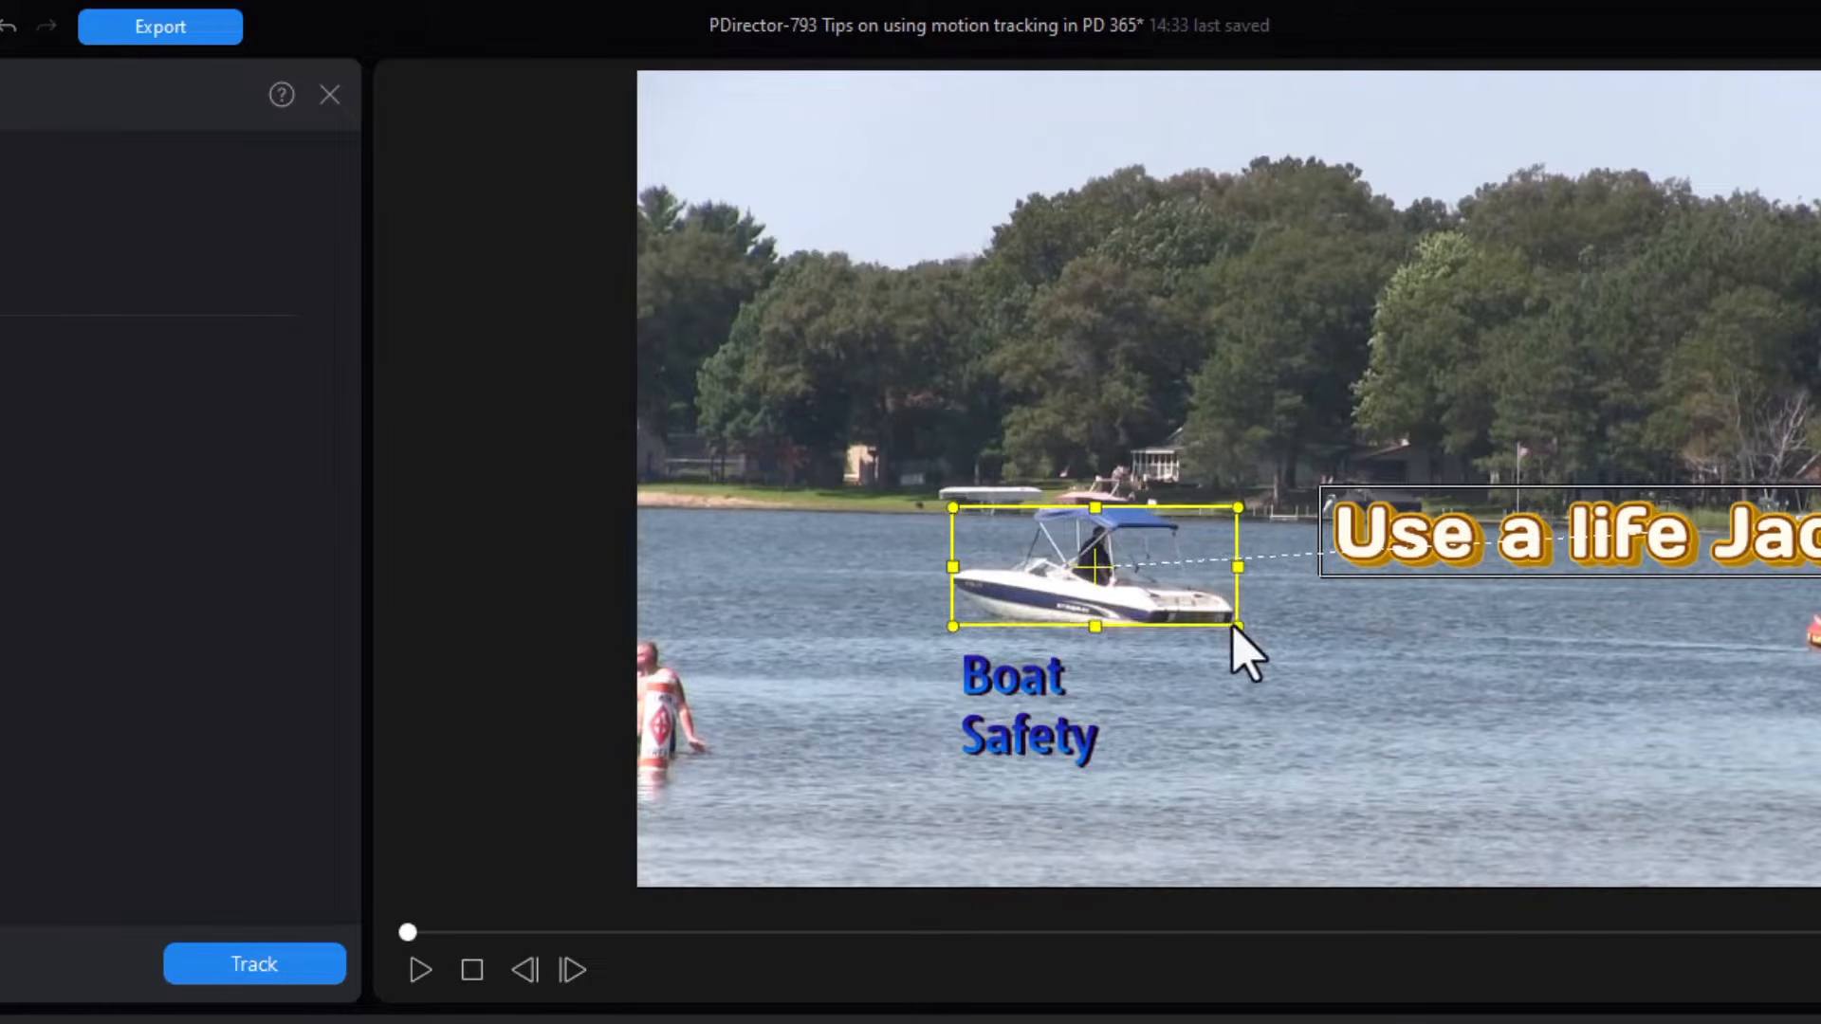
left_click(262, 966)
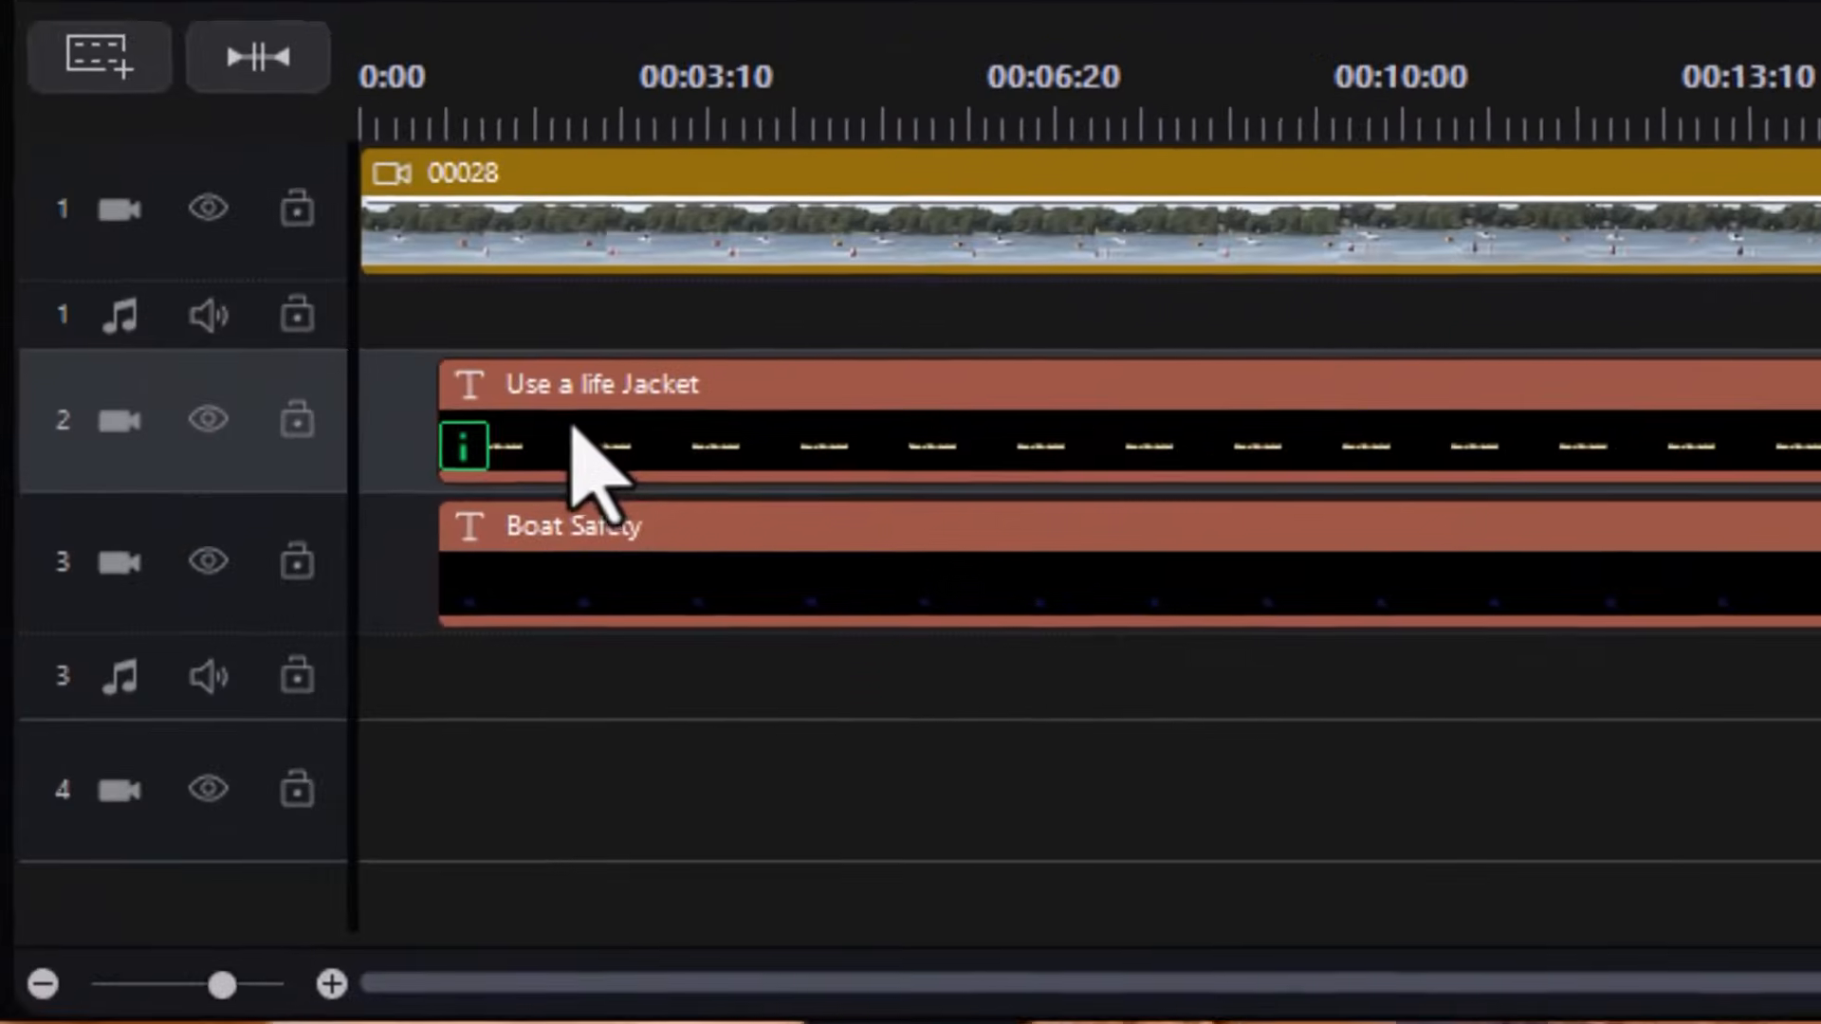
- Reopen the motion tracking settings of the "Use a life Jacket" title from its timeline clip and enable tracking
mouse_move(614, 412)
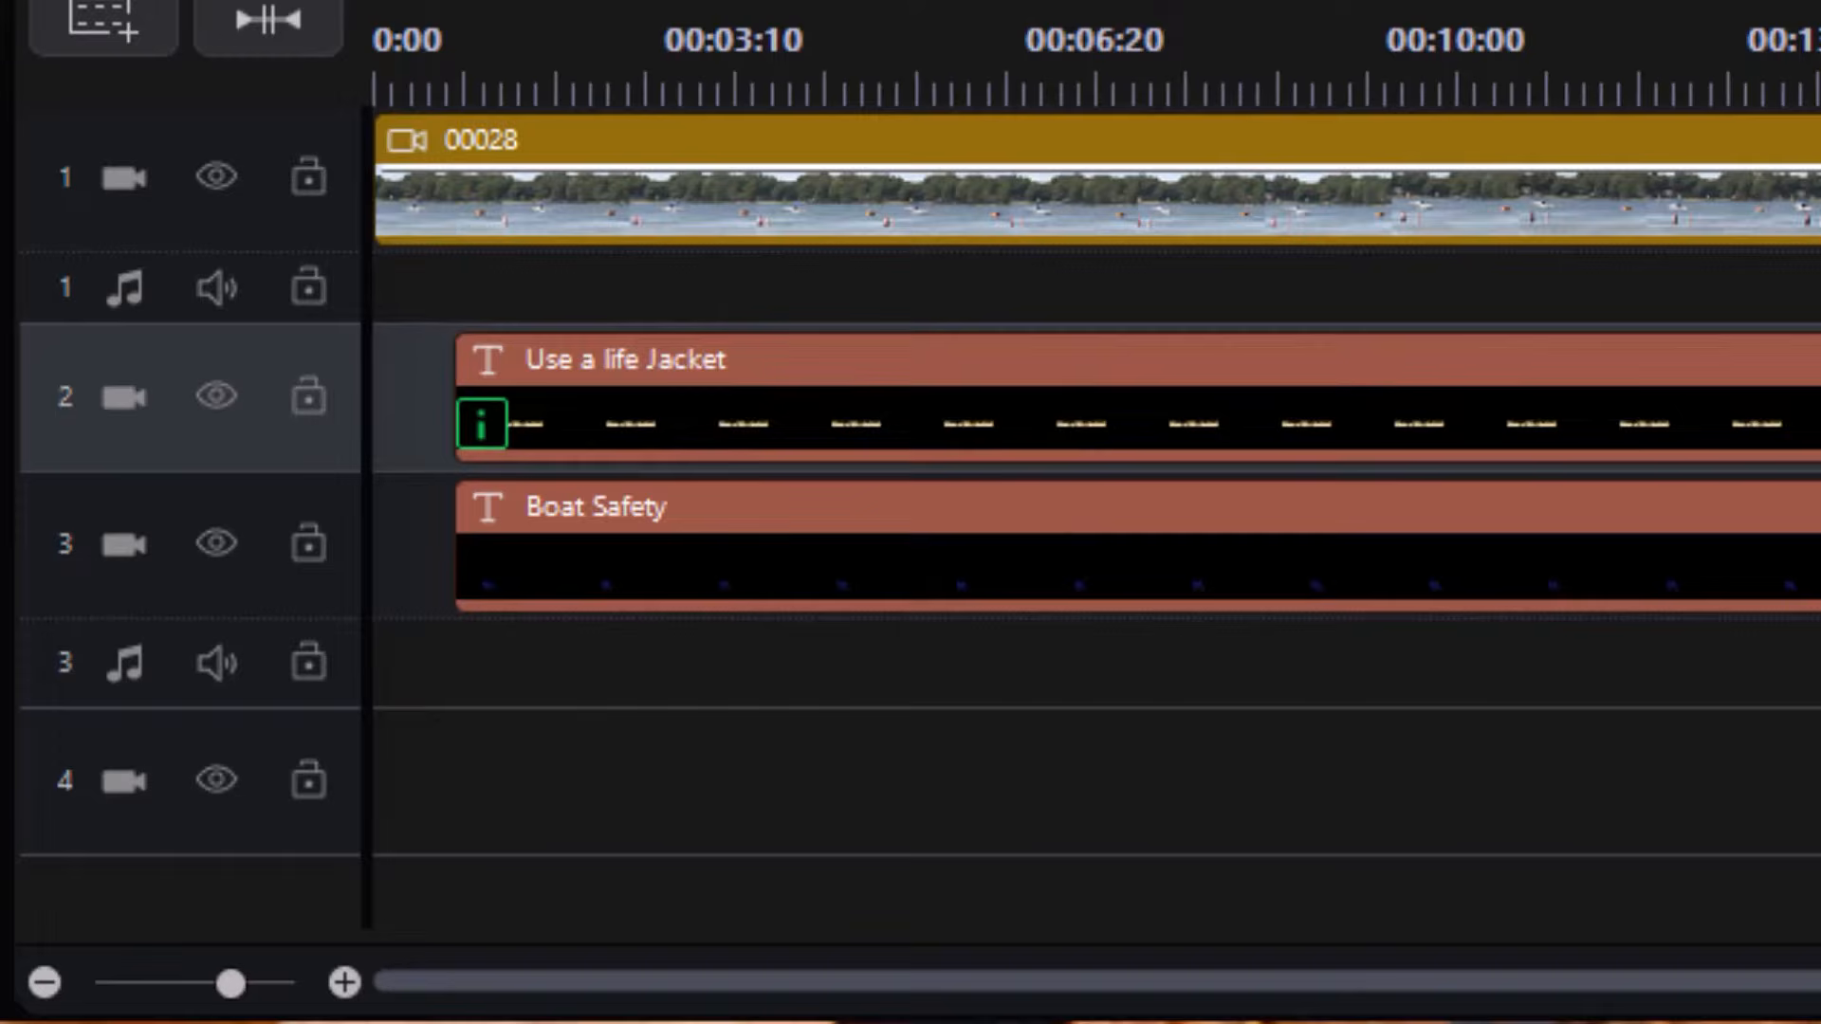
mouse_move(482, 423)
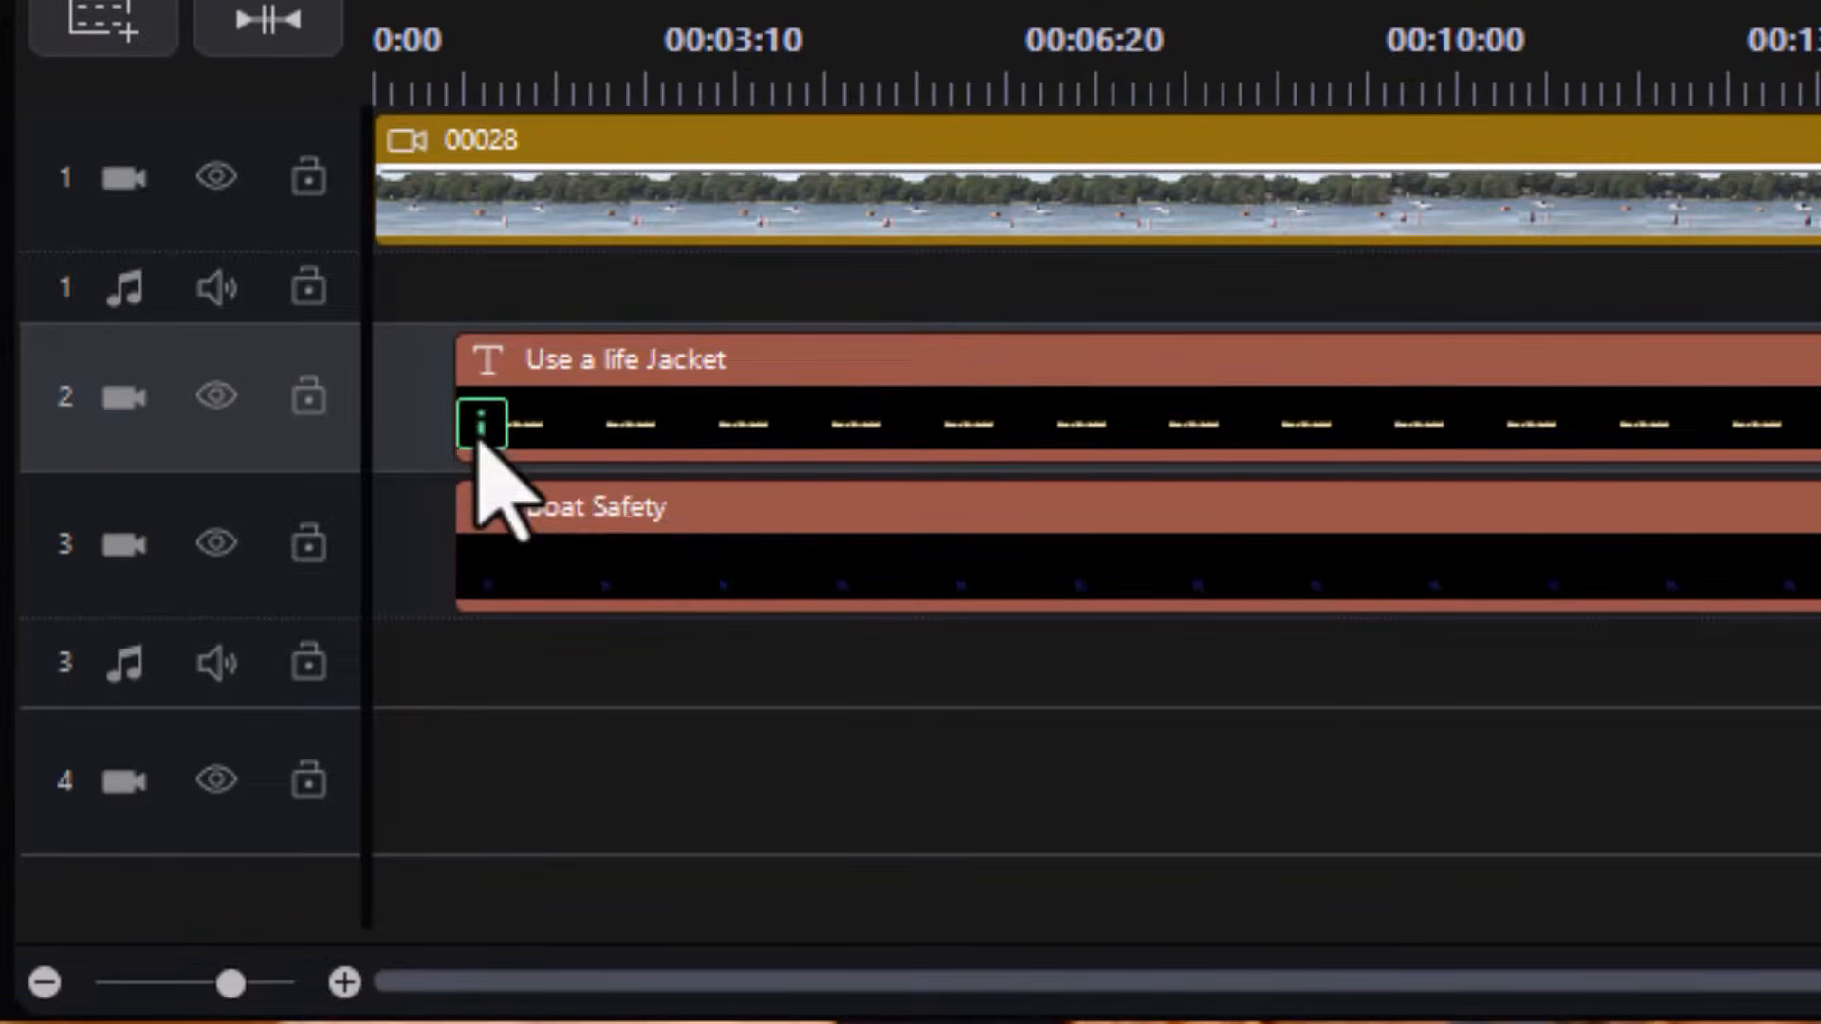
left_click(482, 431)
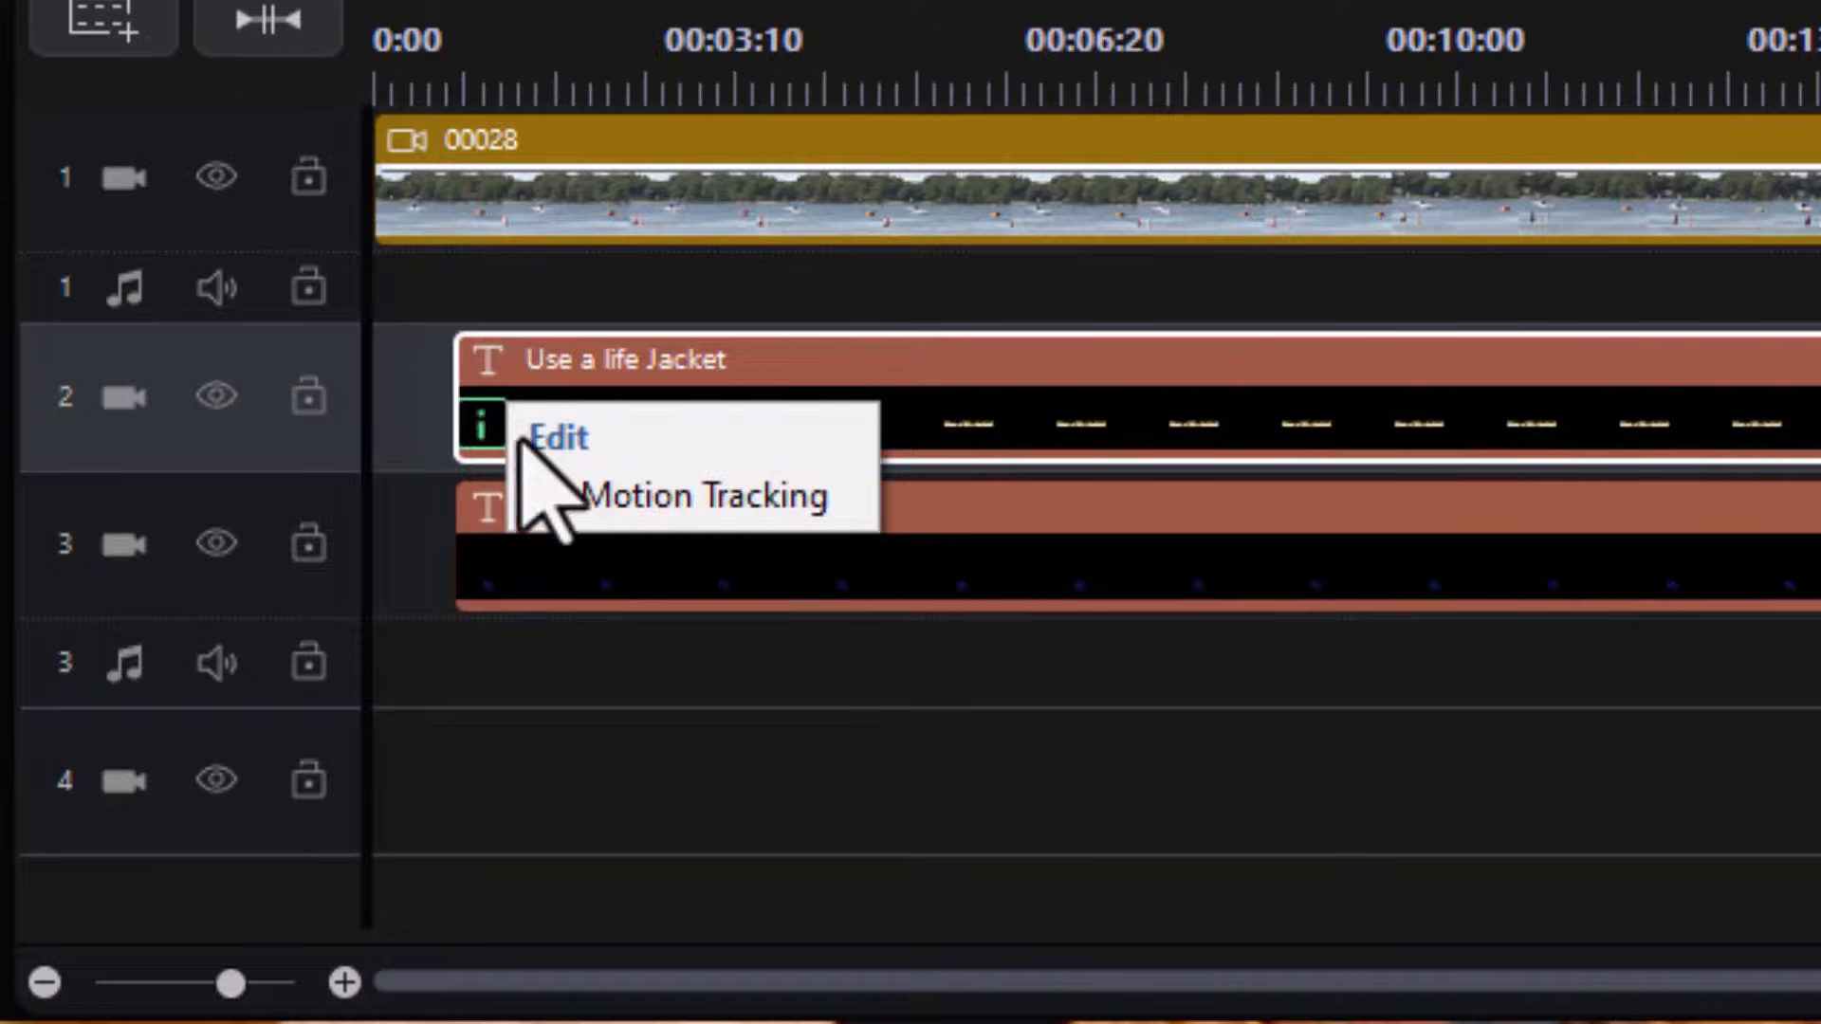
left_click(764, 496)
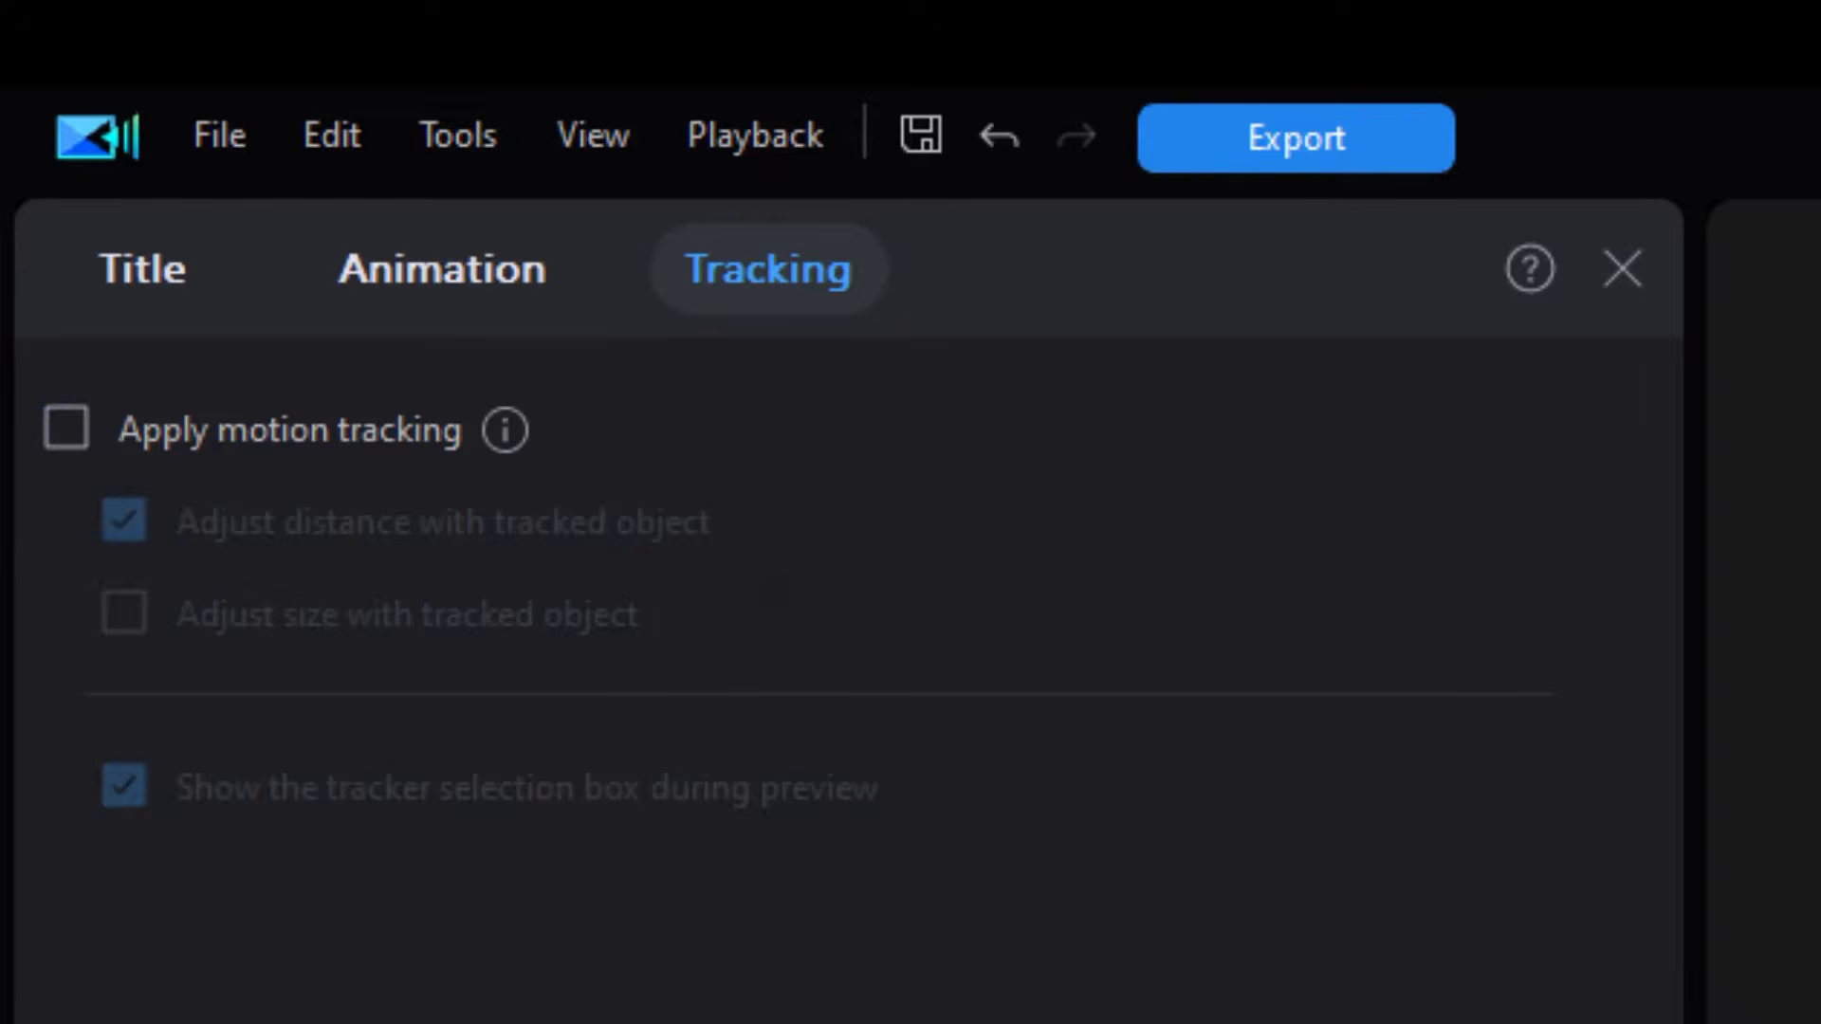
left_click(66, 429)
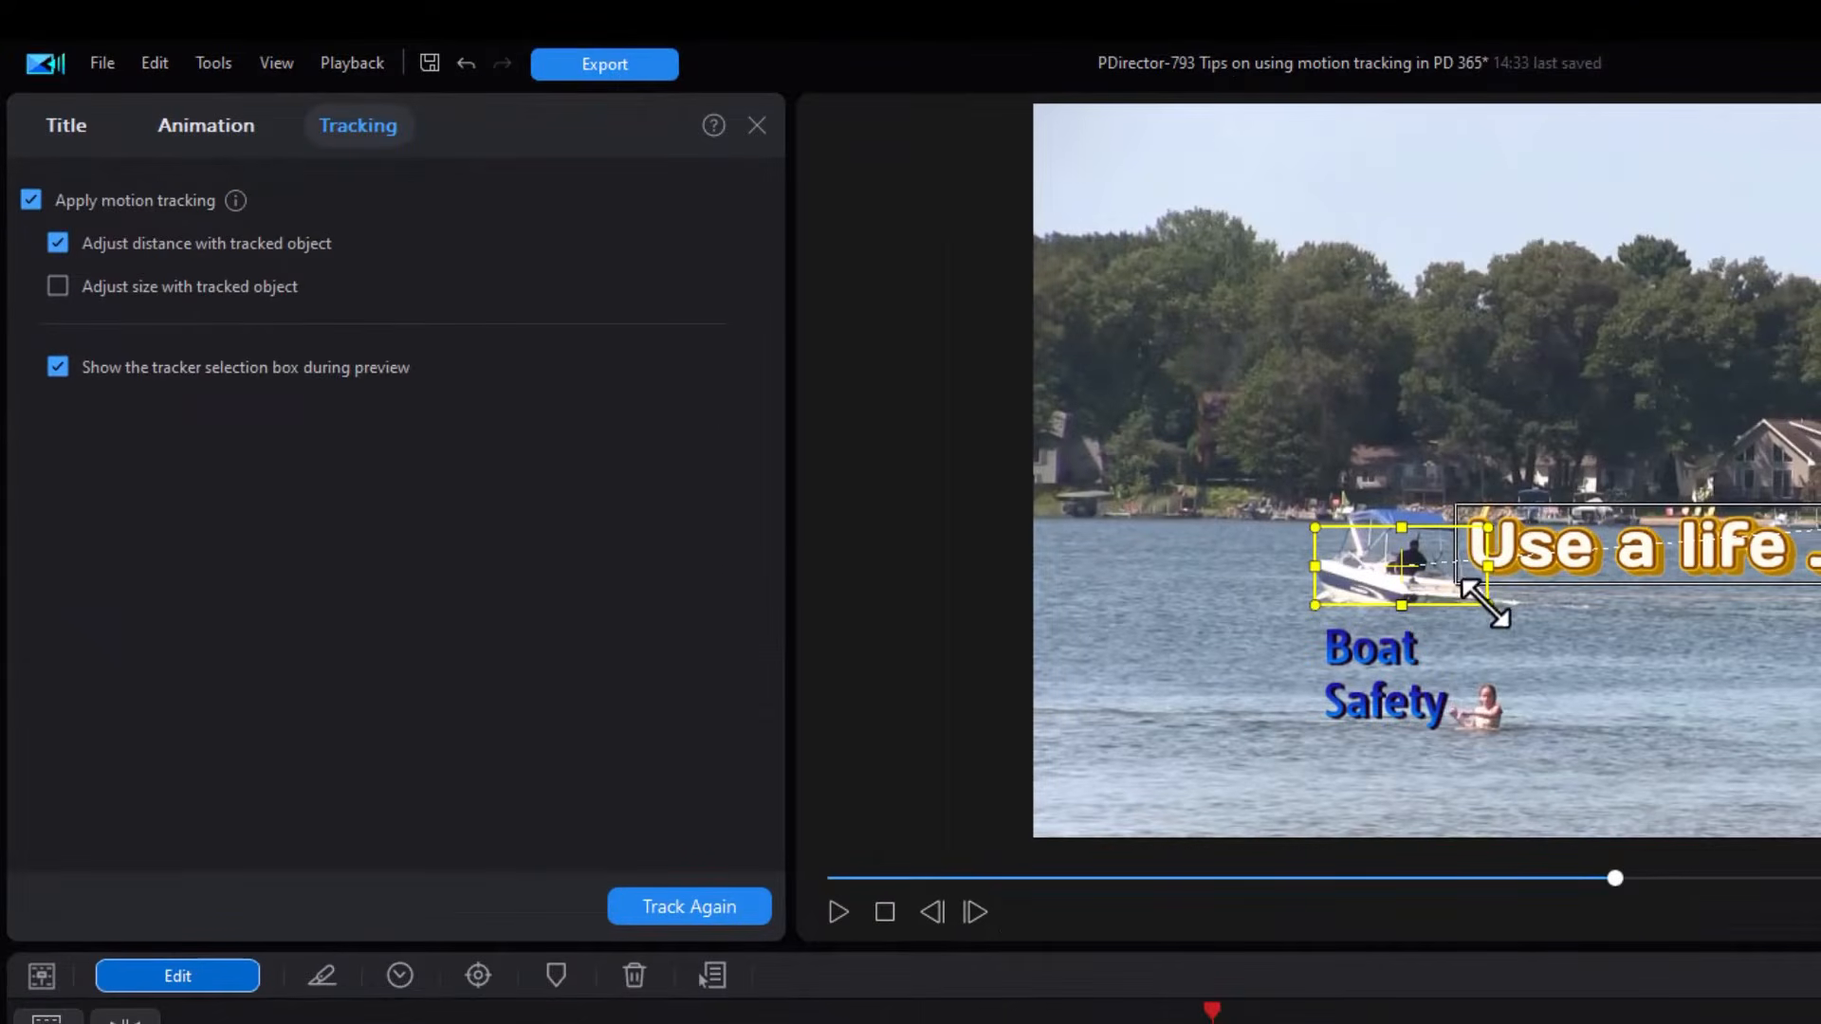
- Shrink the tracker box onto the boat's driver, rerun the tracking and play back the title's movement
left_click_drag(1487, 603, 1487, 601)
left_click_drag(1331, 565, 1340, 566)
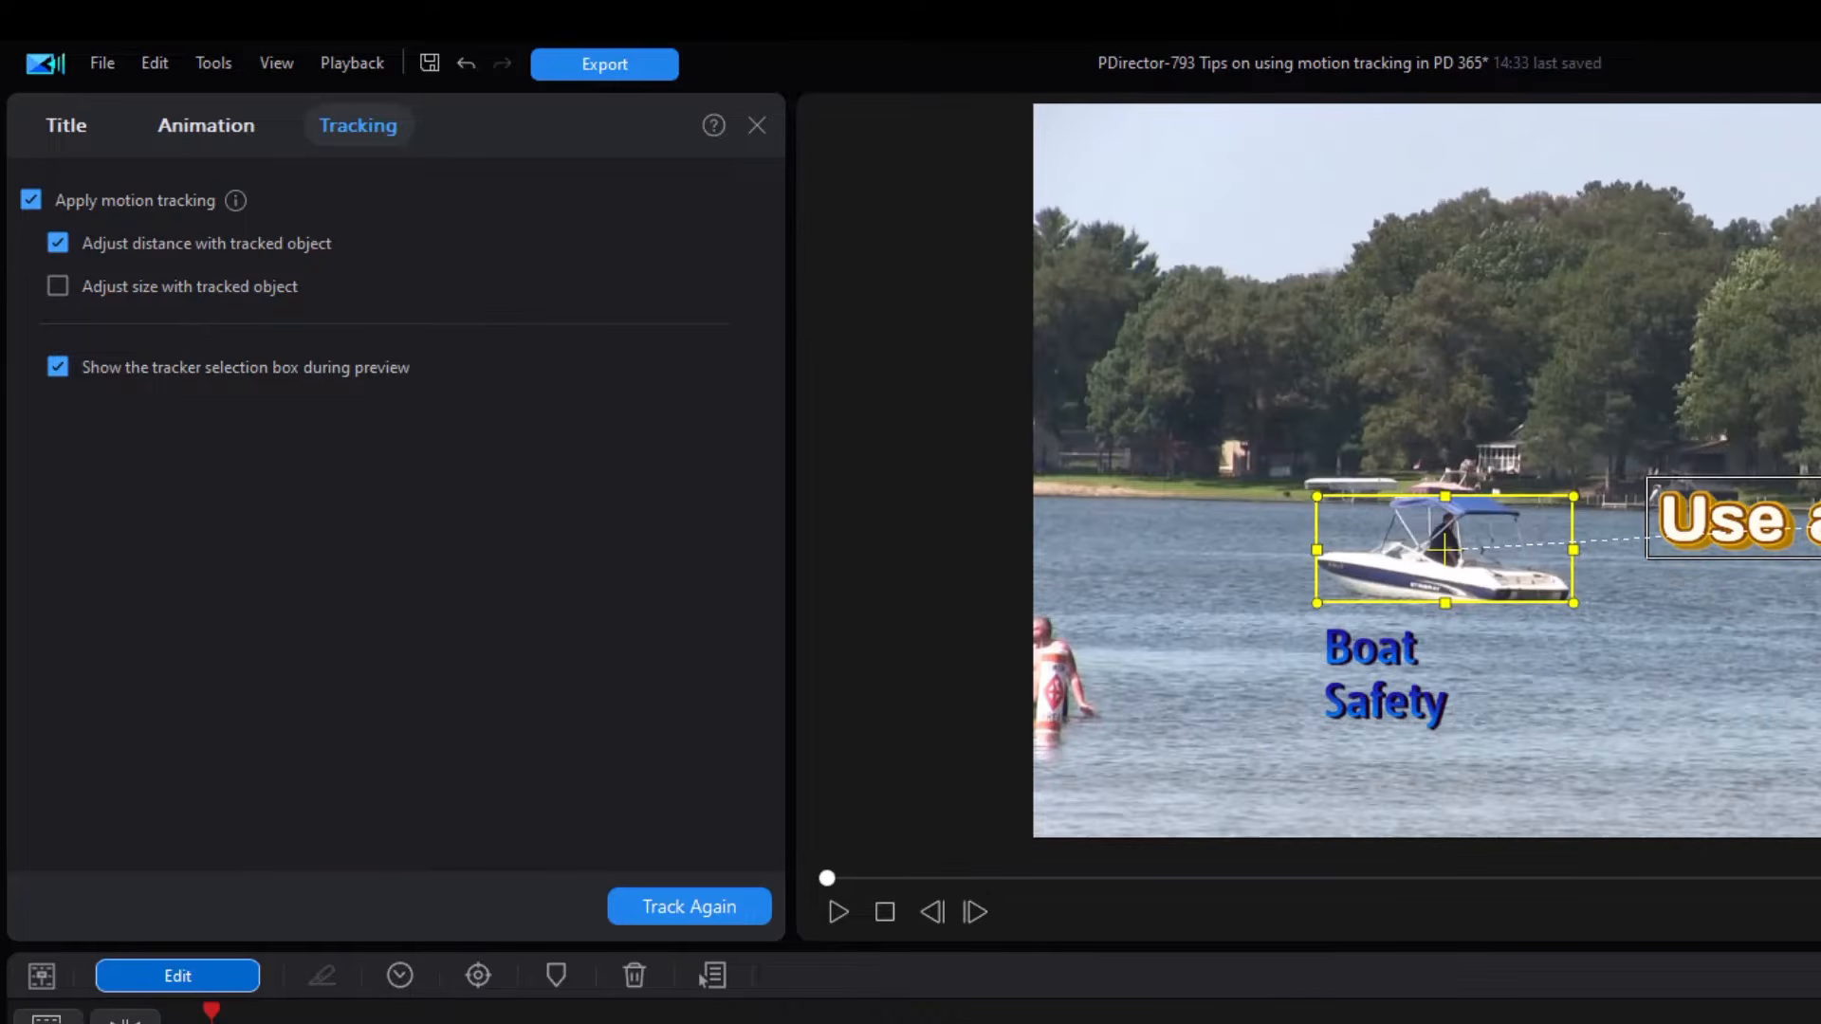
left_click_drag(1572, 600, 1454, 566)
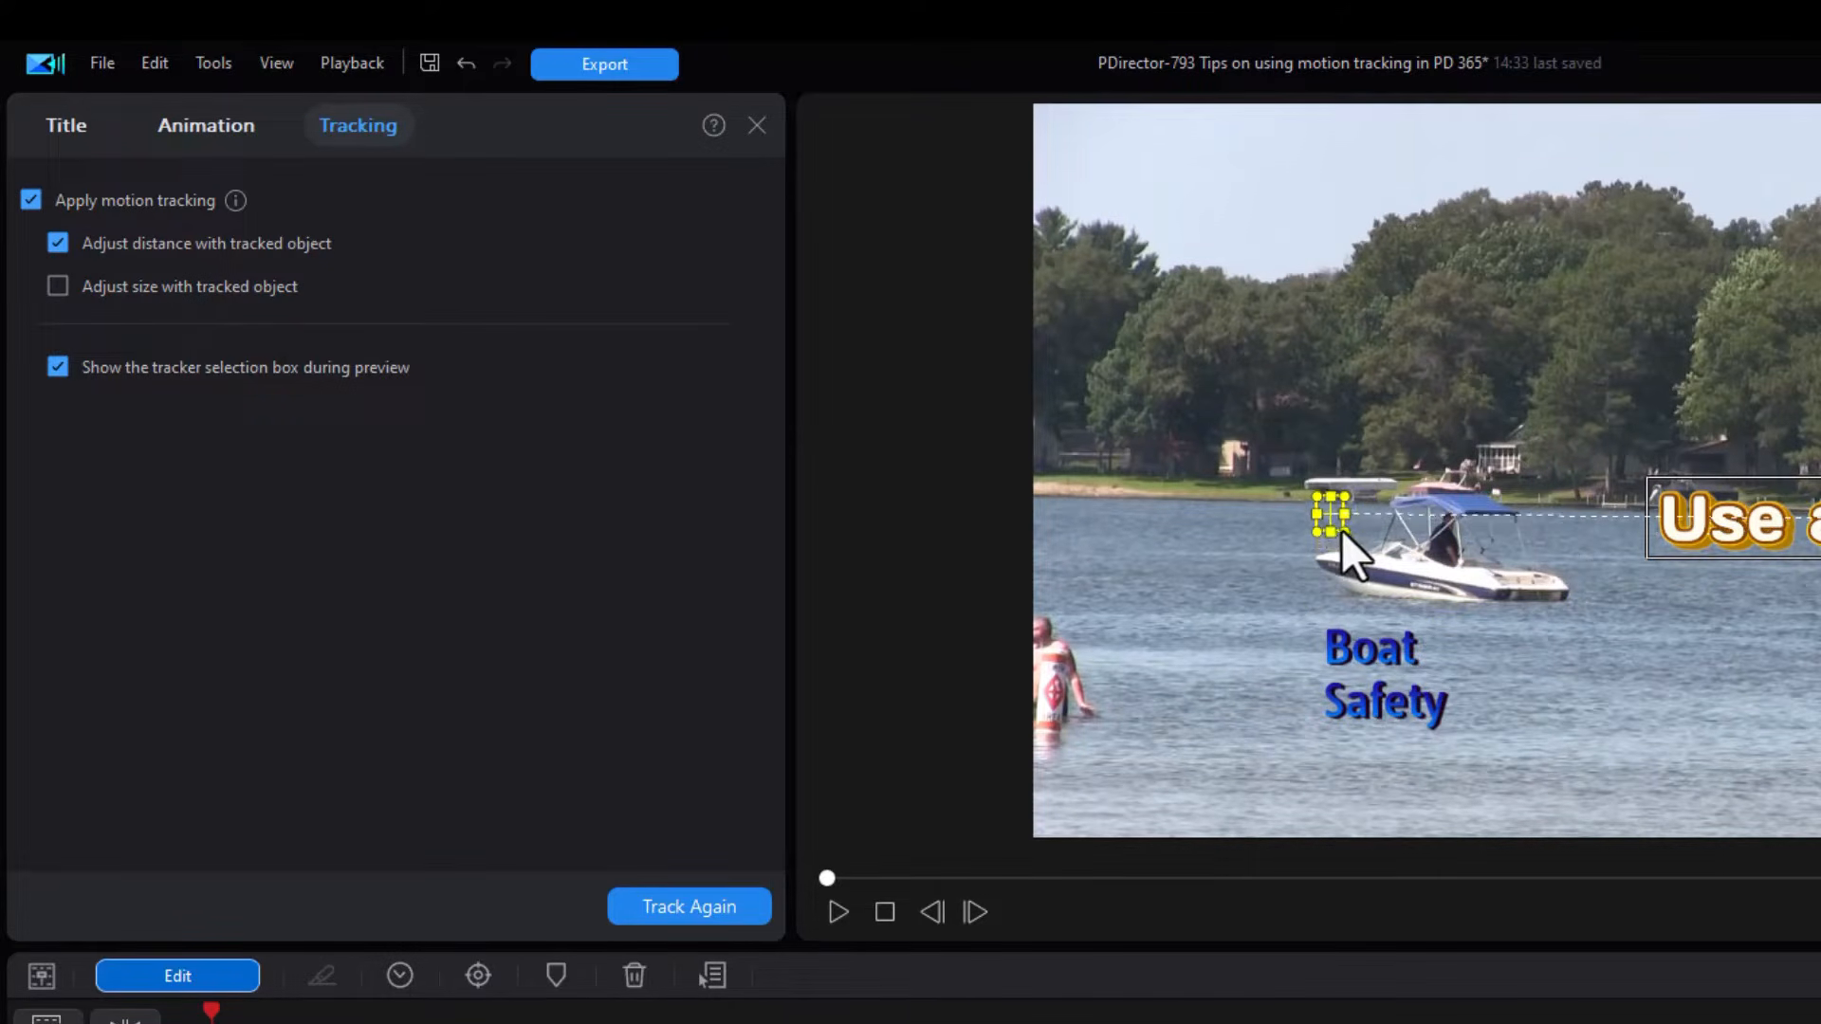
left_click_drag(1335, 515, 1431, 550)
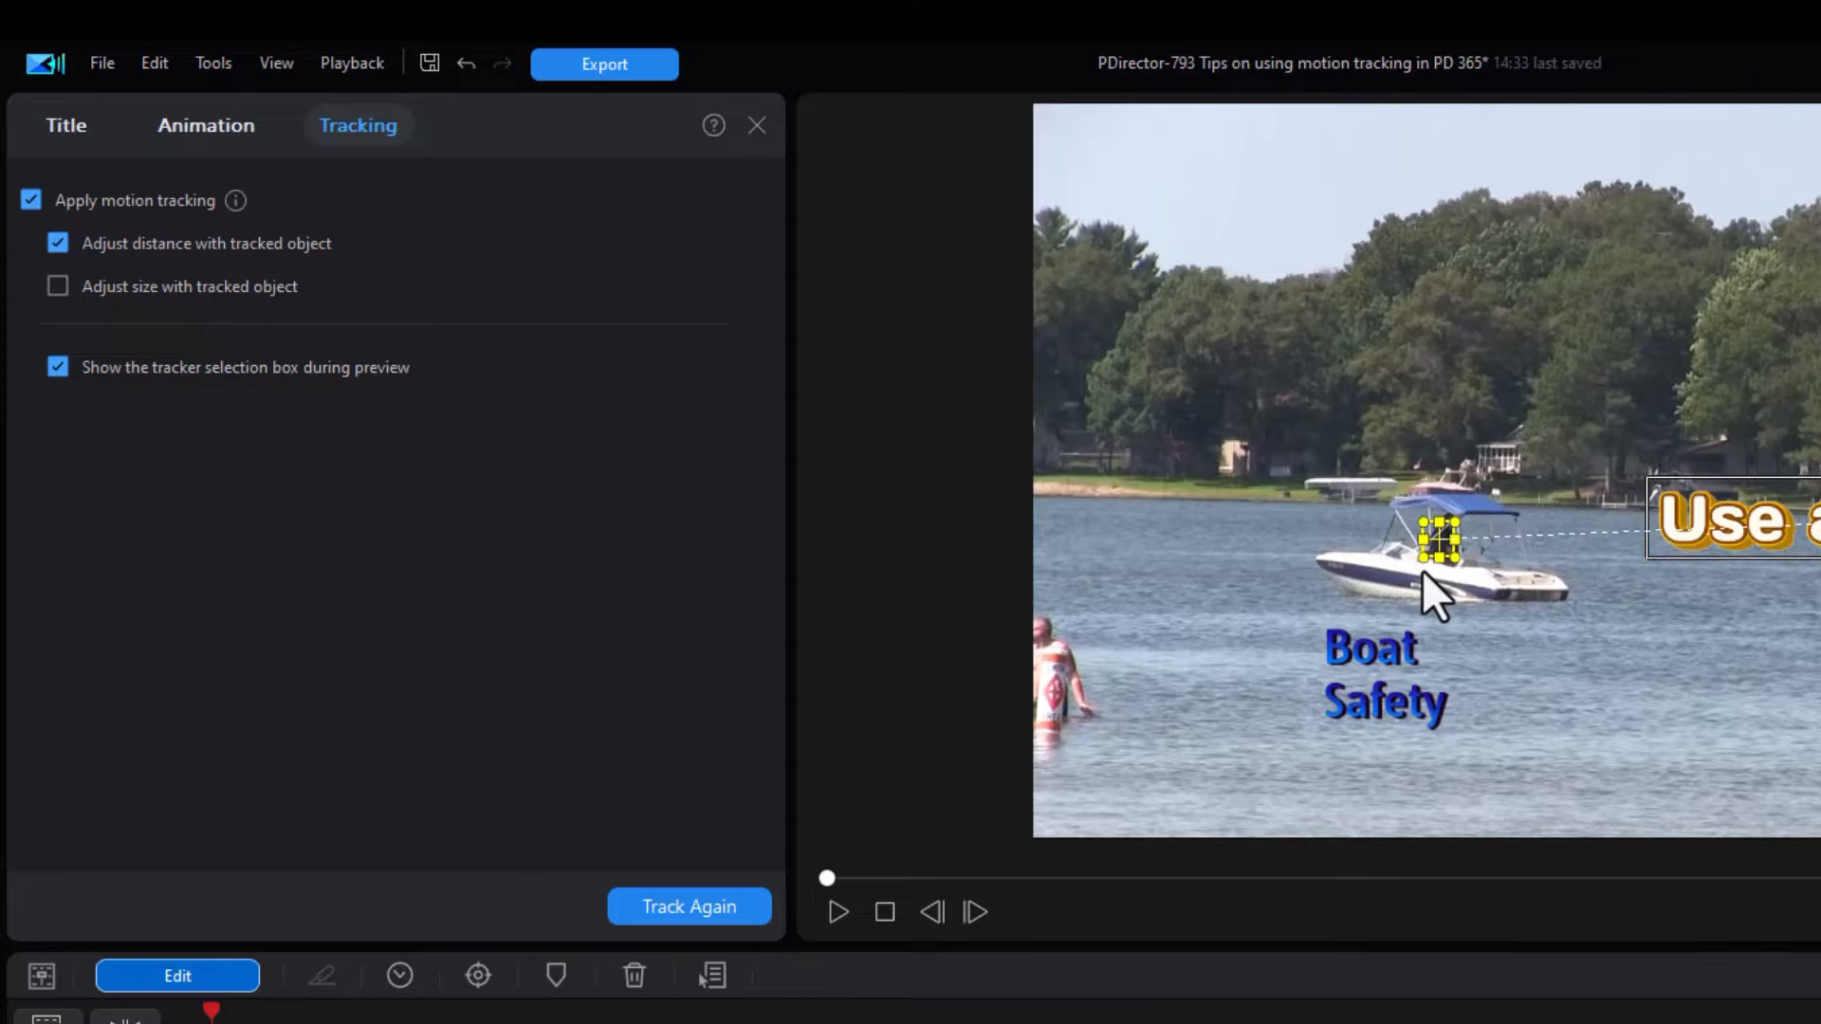
left_click(701, 908)
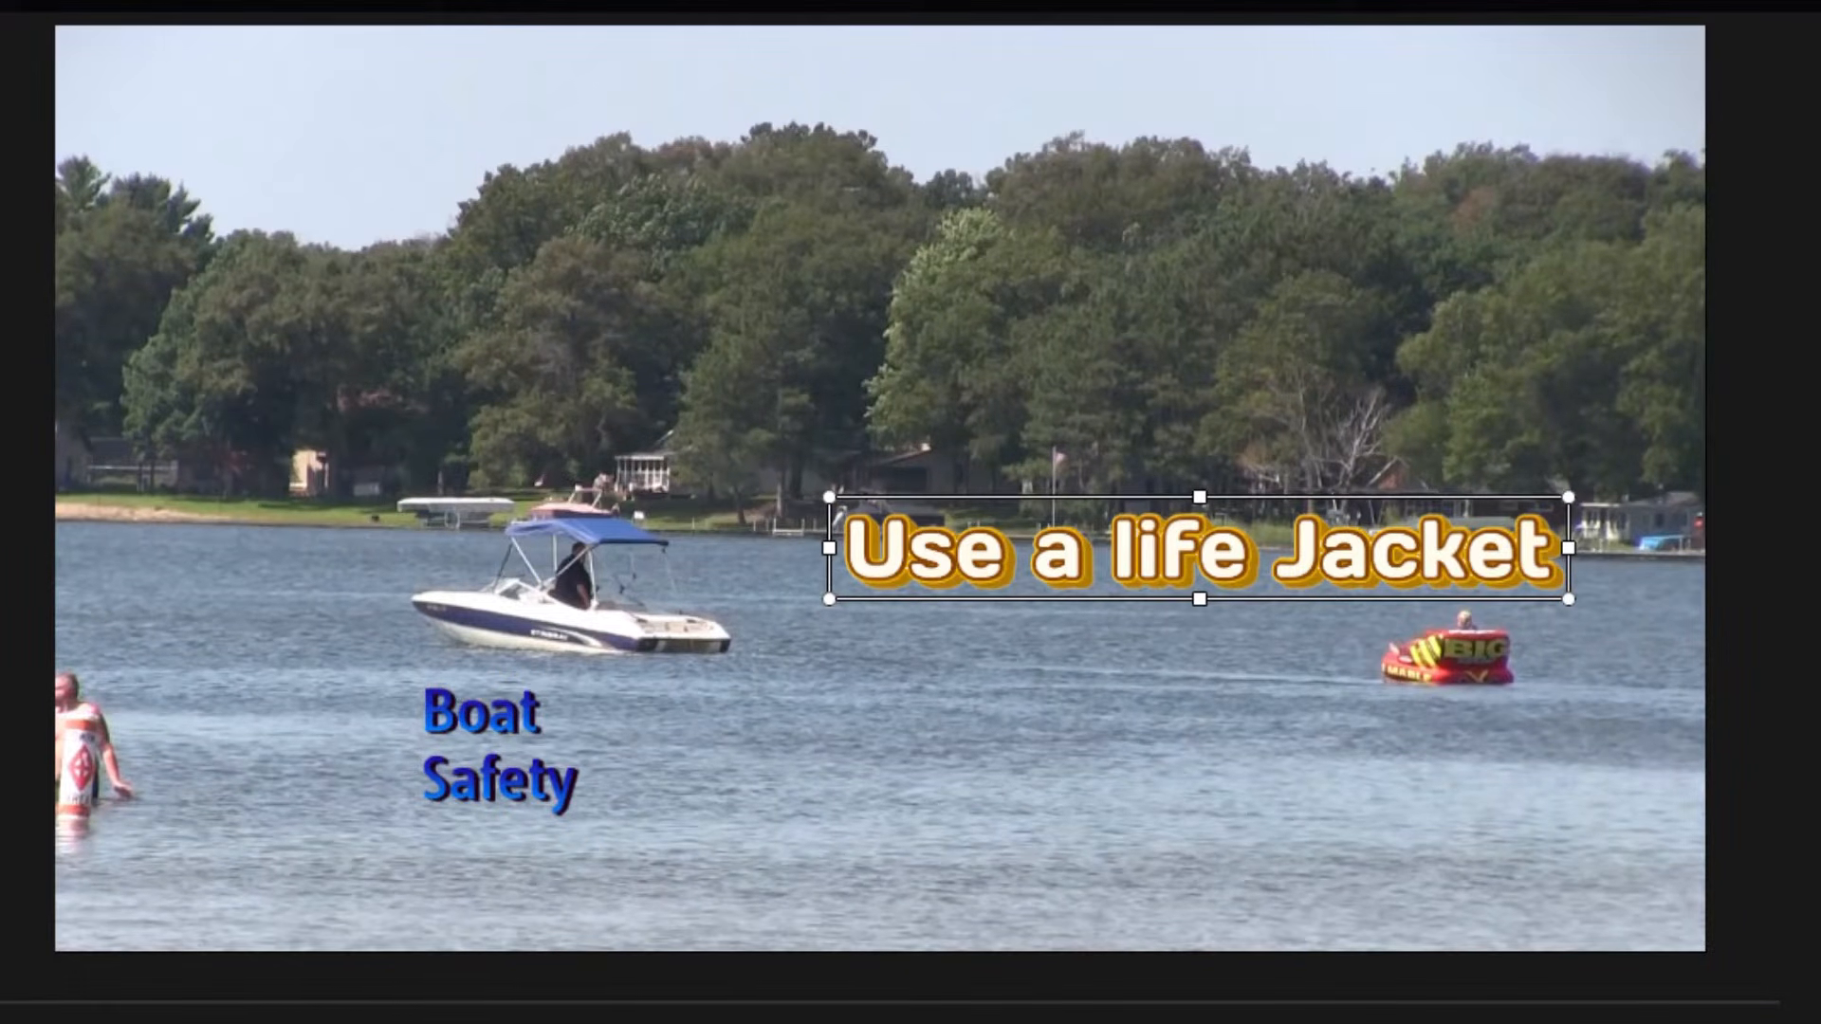
key("space")
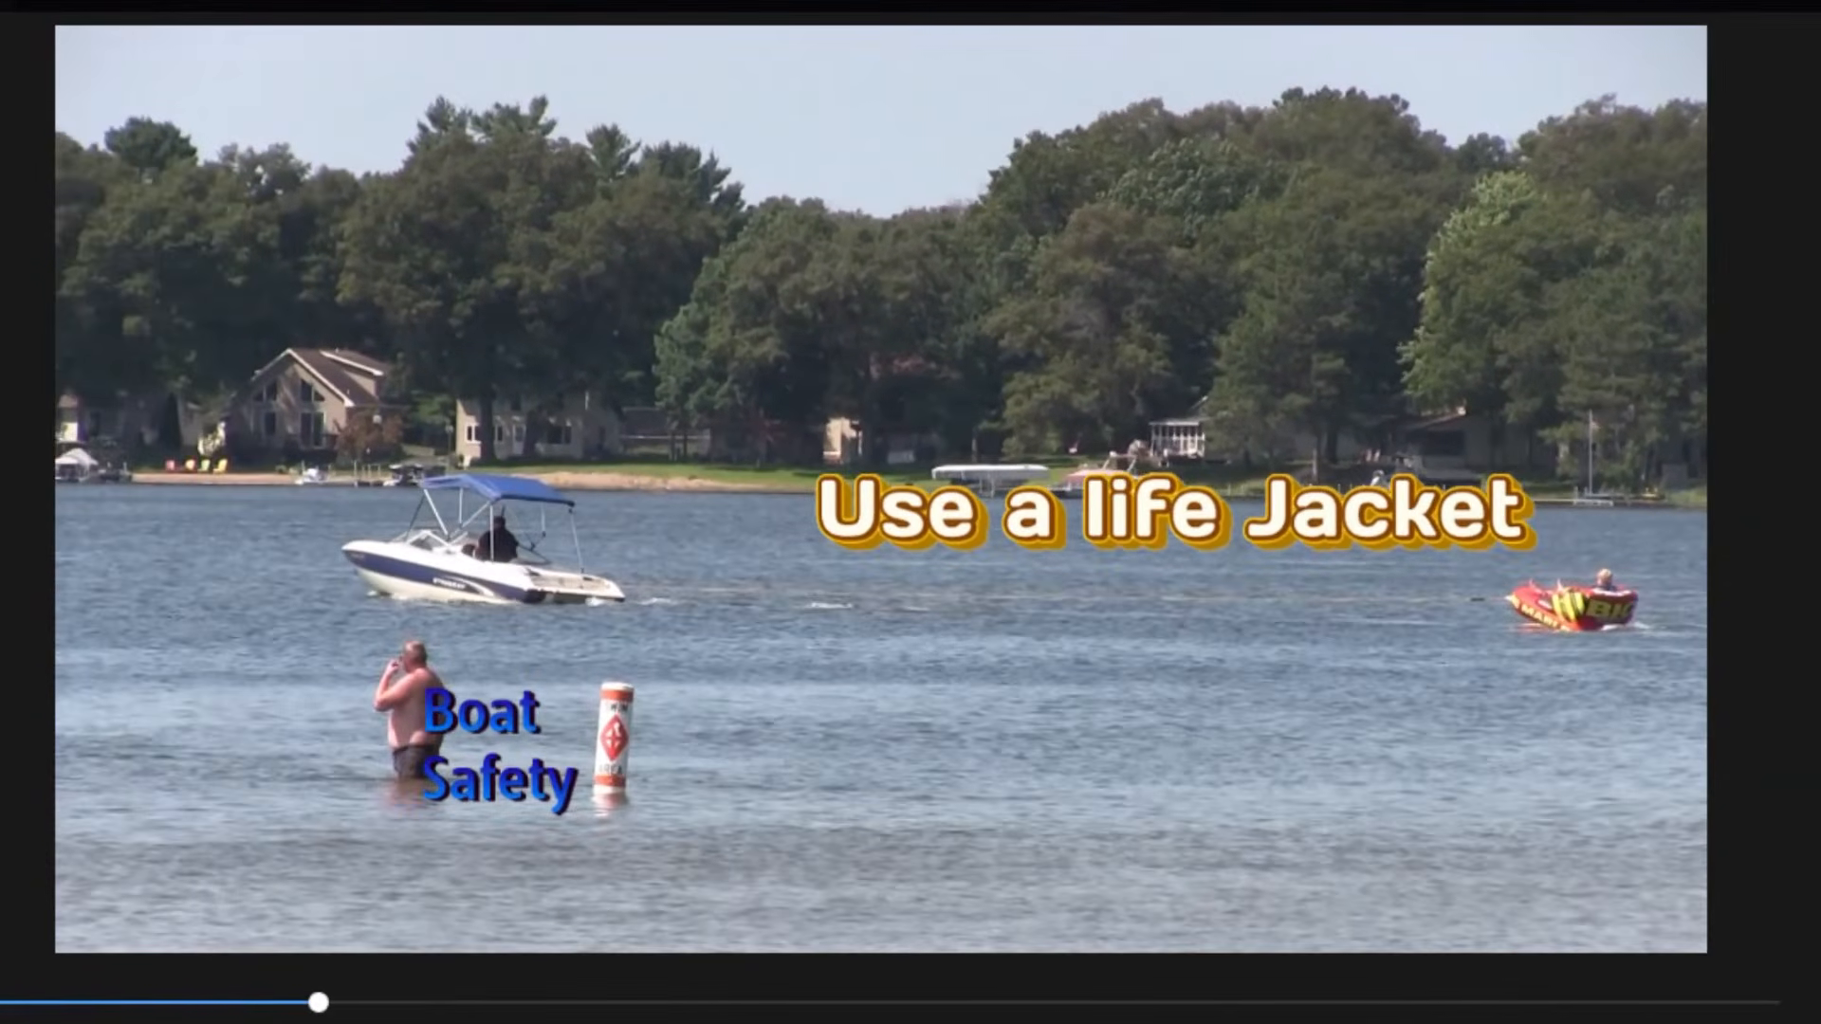
key("space")
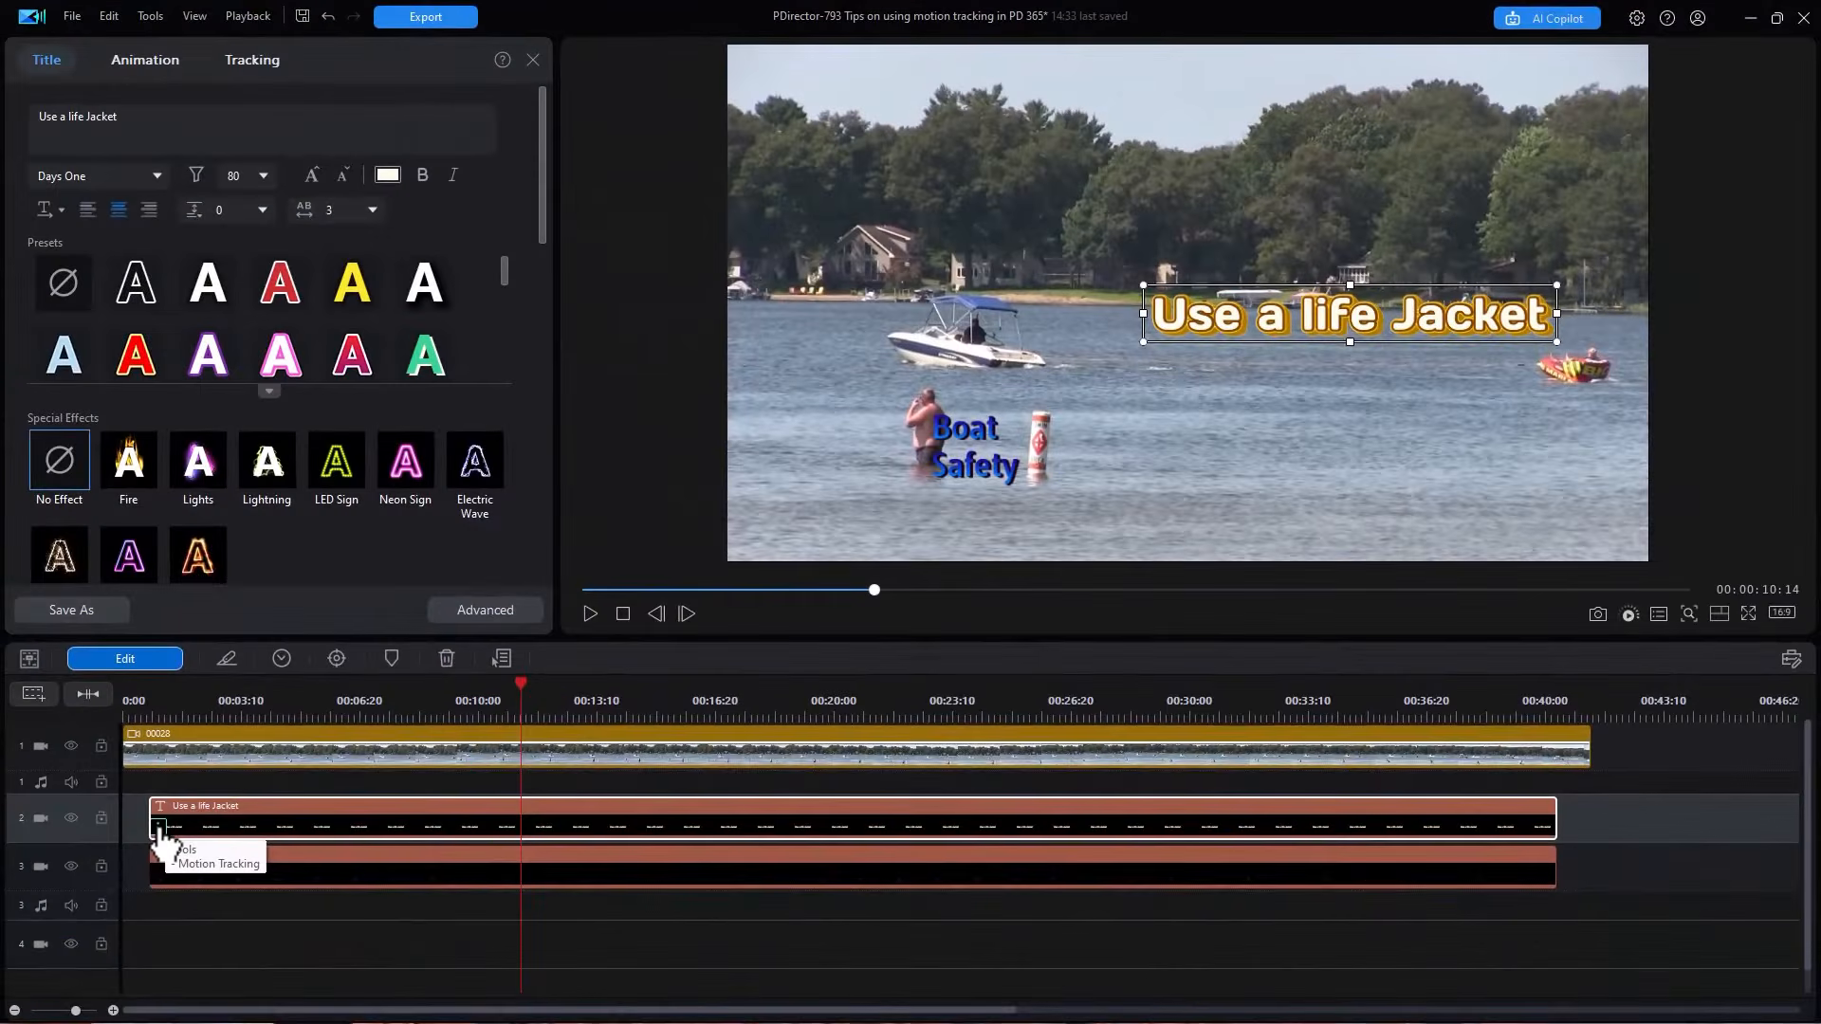
- Open the tracked title's motion tracking settings again and switch motion tracking off and back on
left_click(158, 828)
left_click(219, 851)
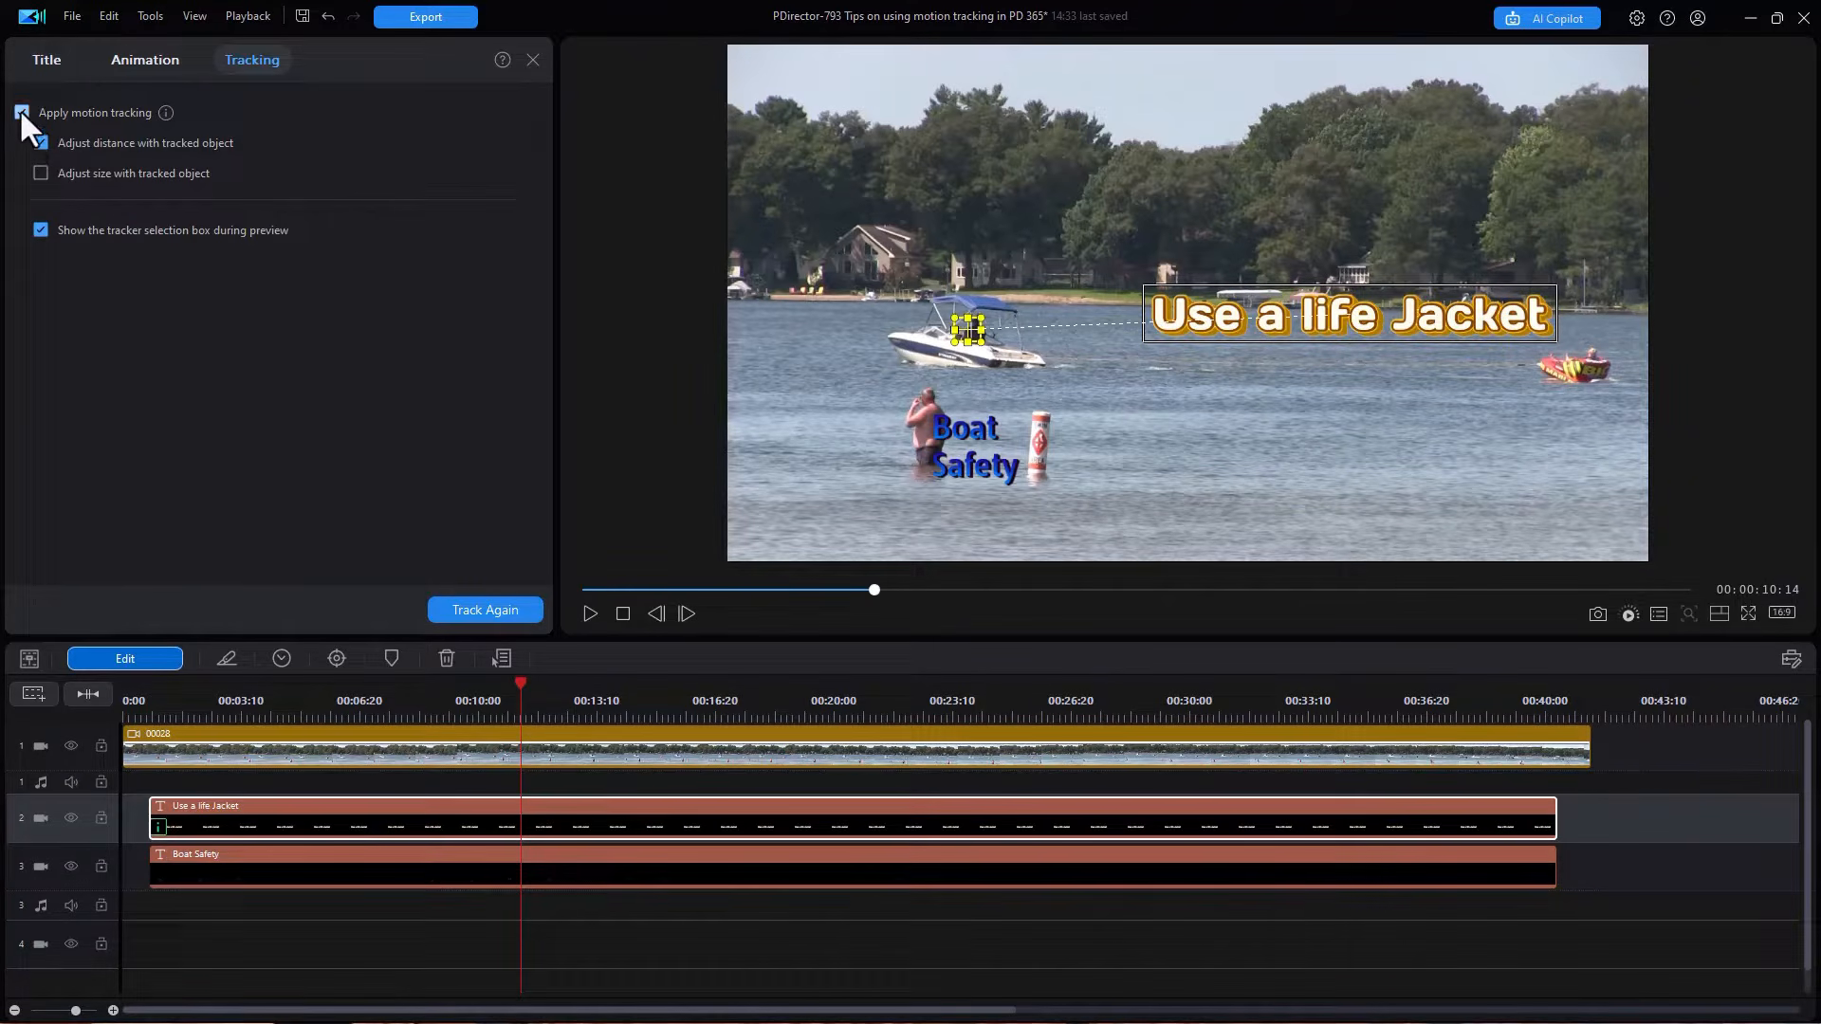
left_click(20, 111)
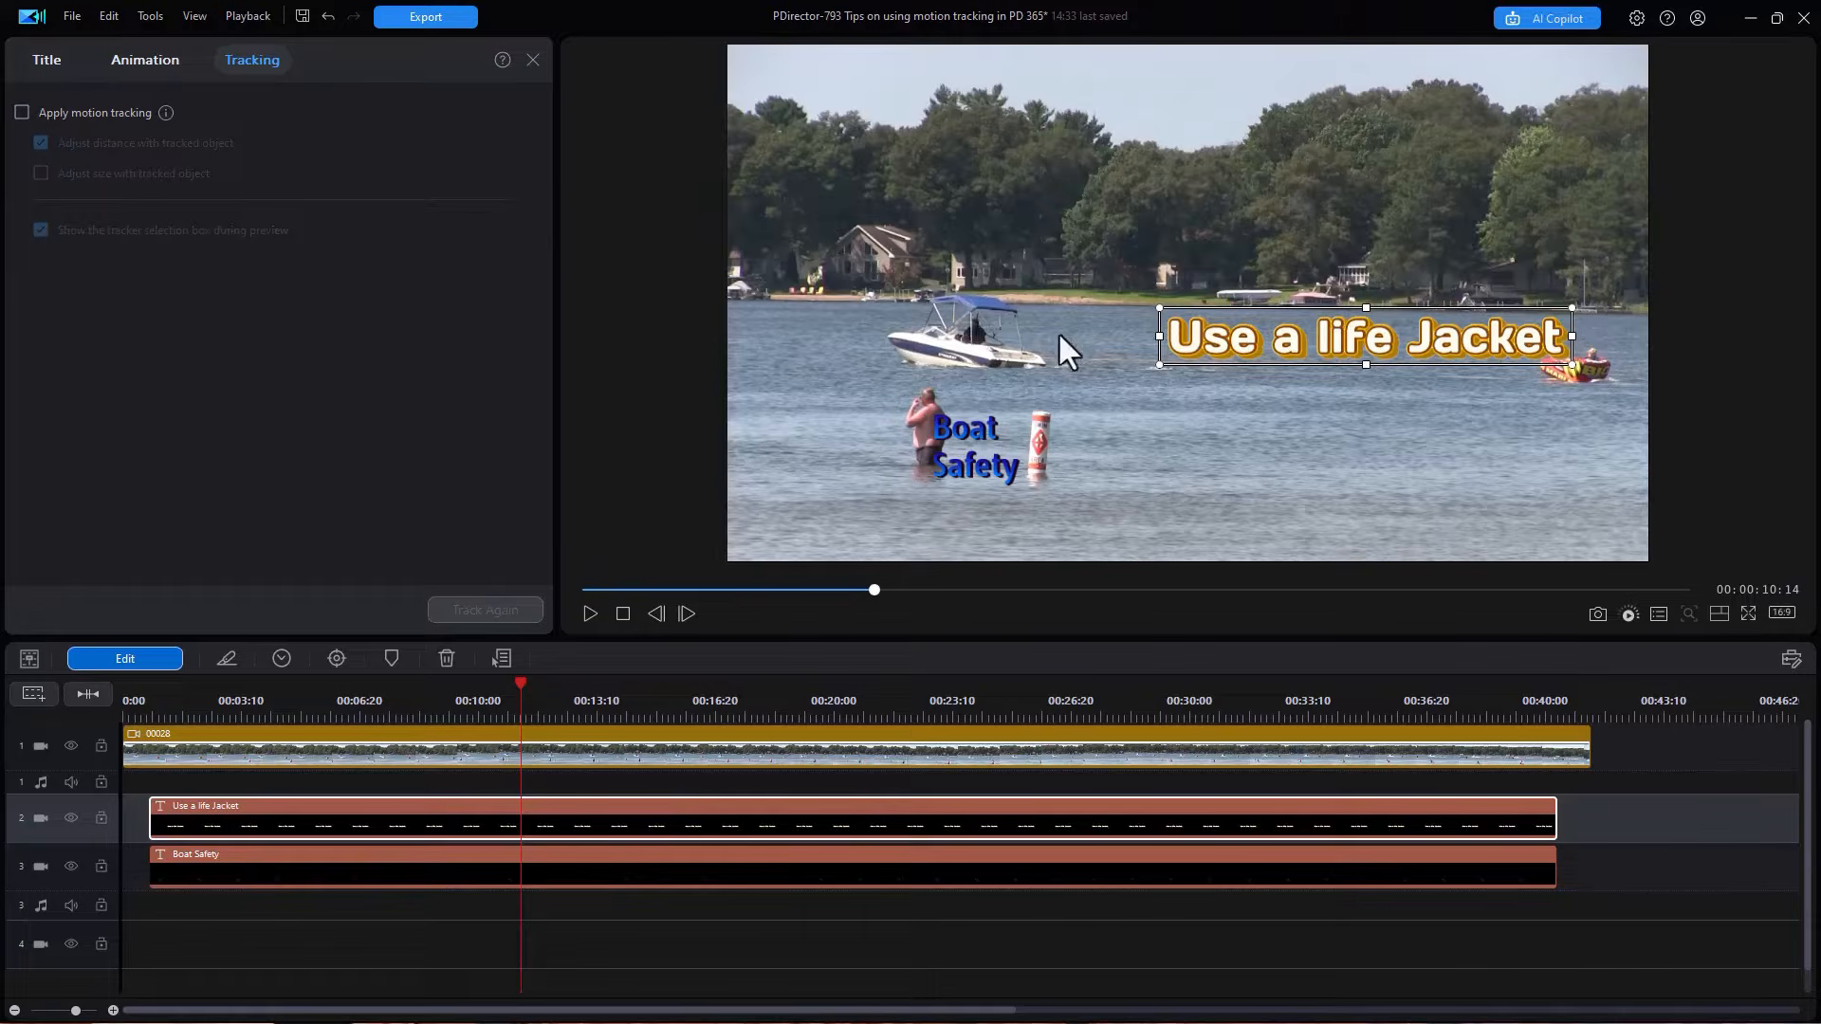
left_click(22, 112)
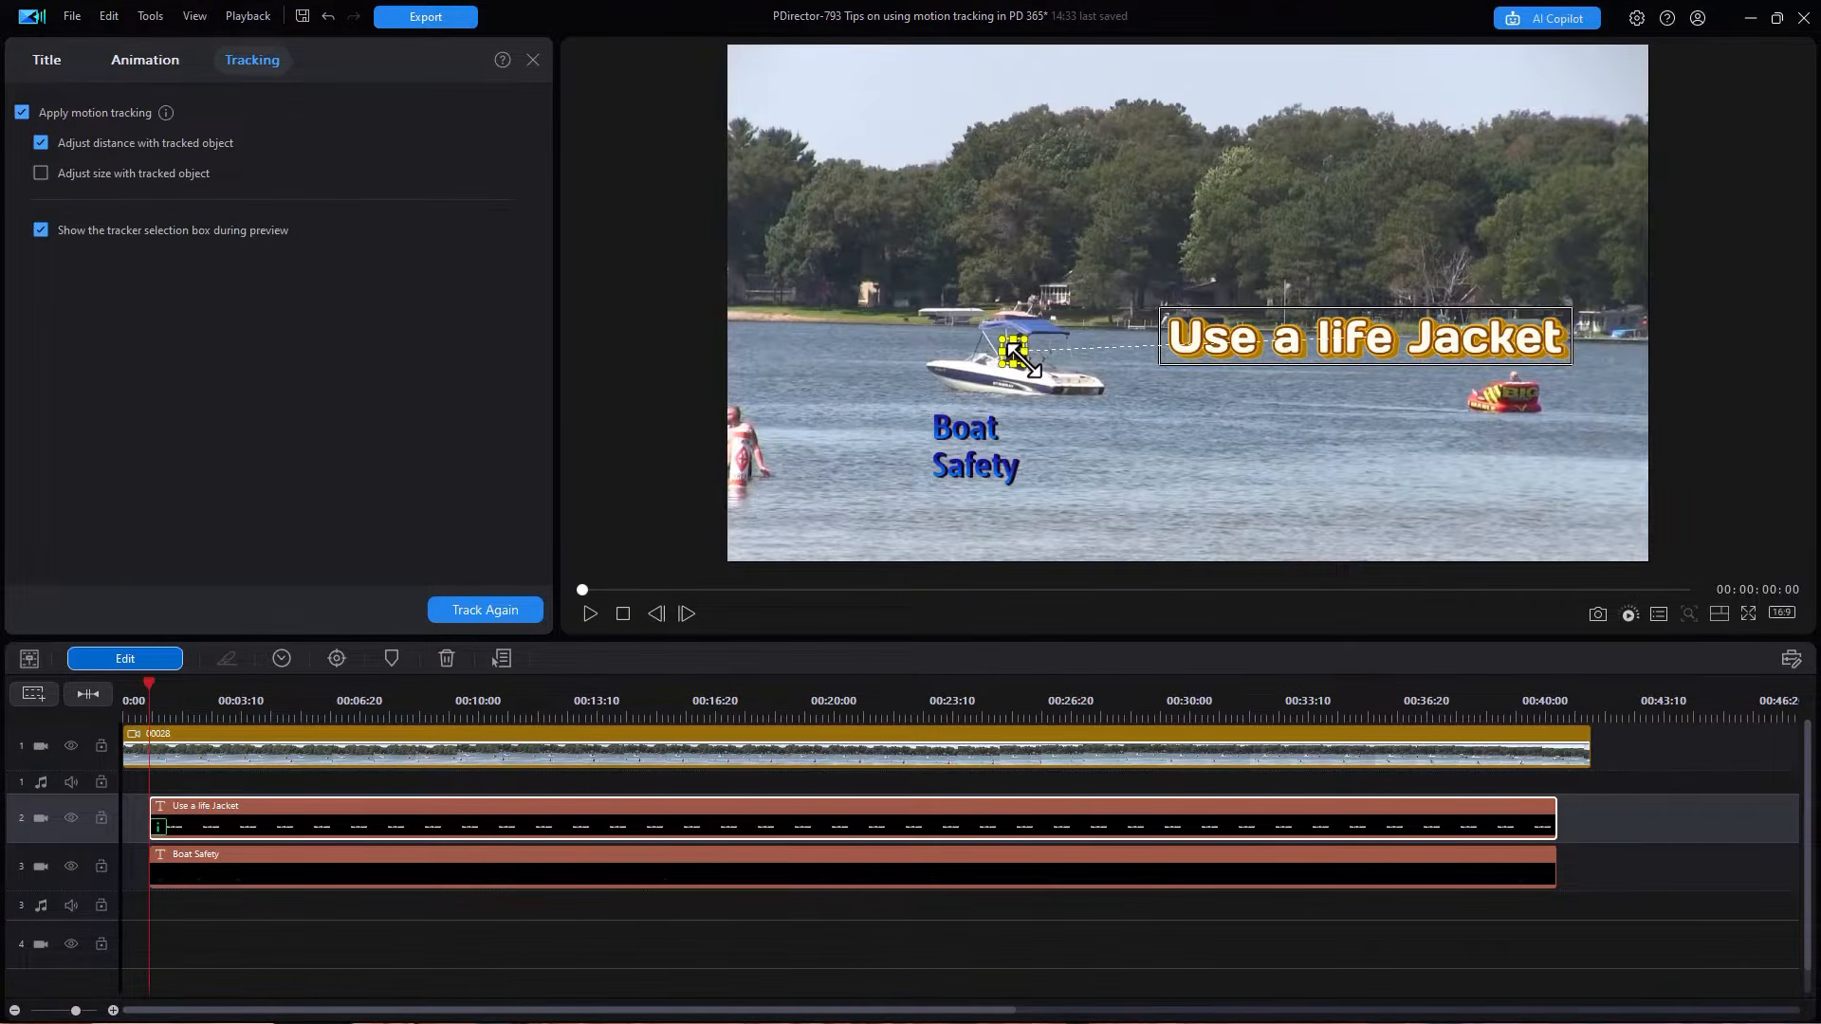
- Enlarge the tracker box around the whole boat and rerun the tracking with "Adjust size with tracked object" enabled
left_click_drag(1046, 377, 1098, 392)
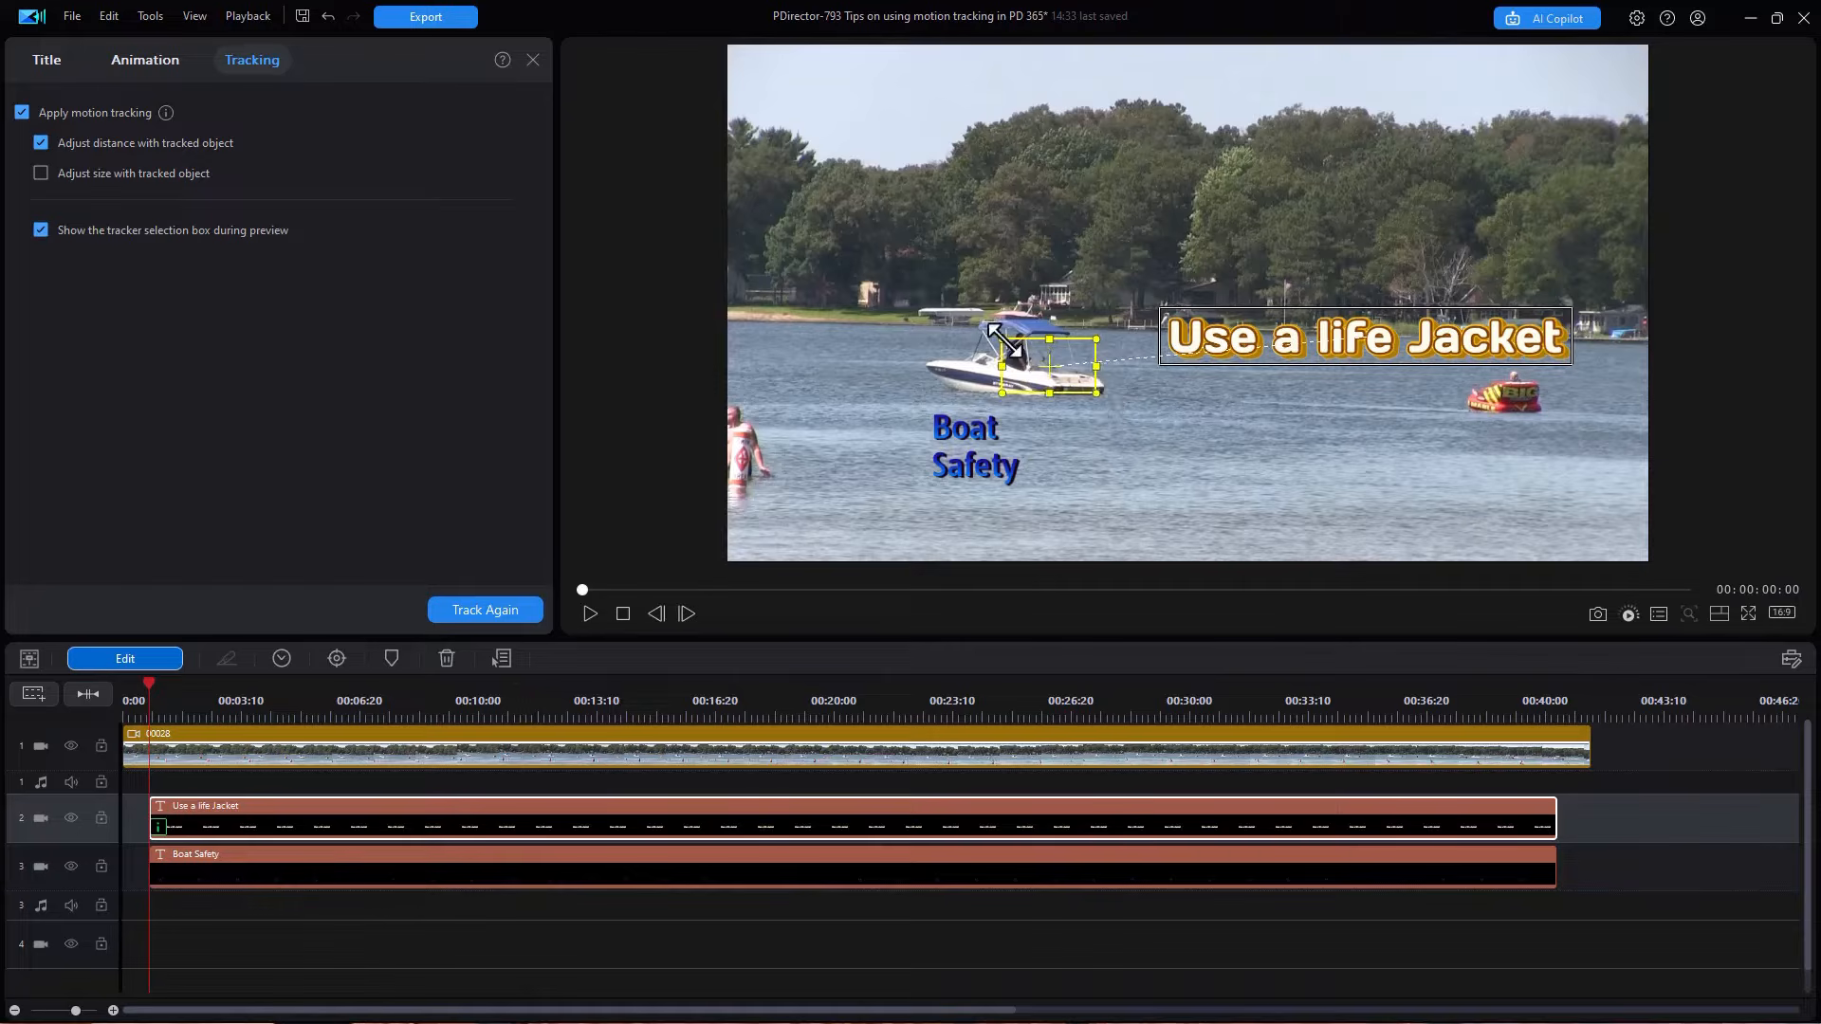
left_click_drag(929, 339, 922, 330)
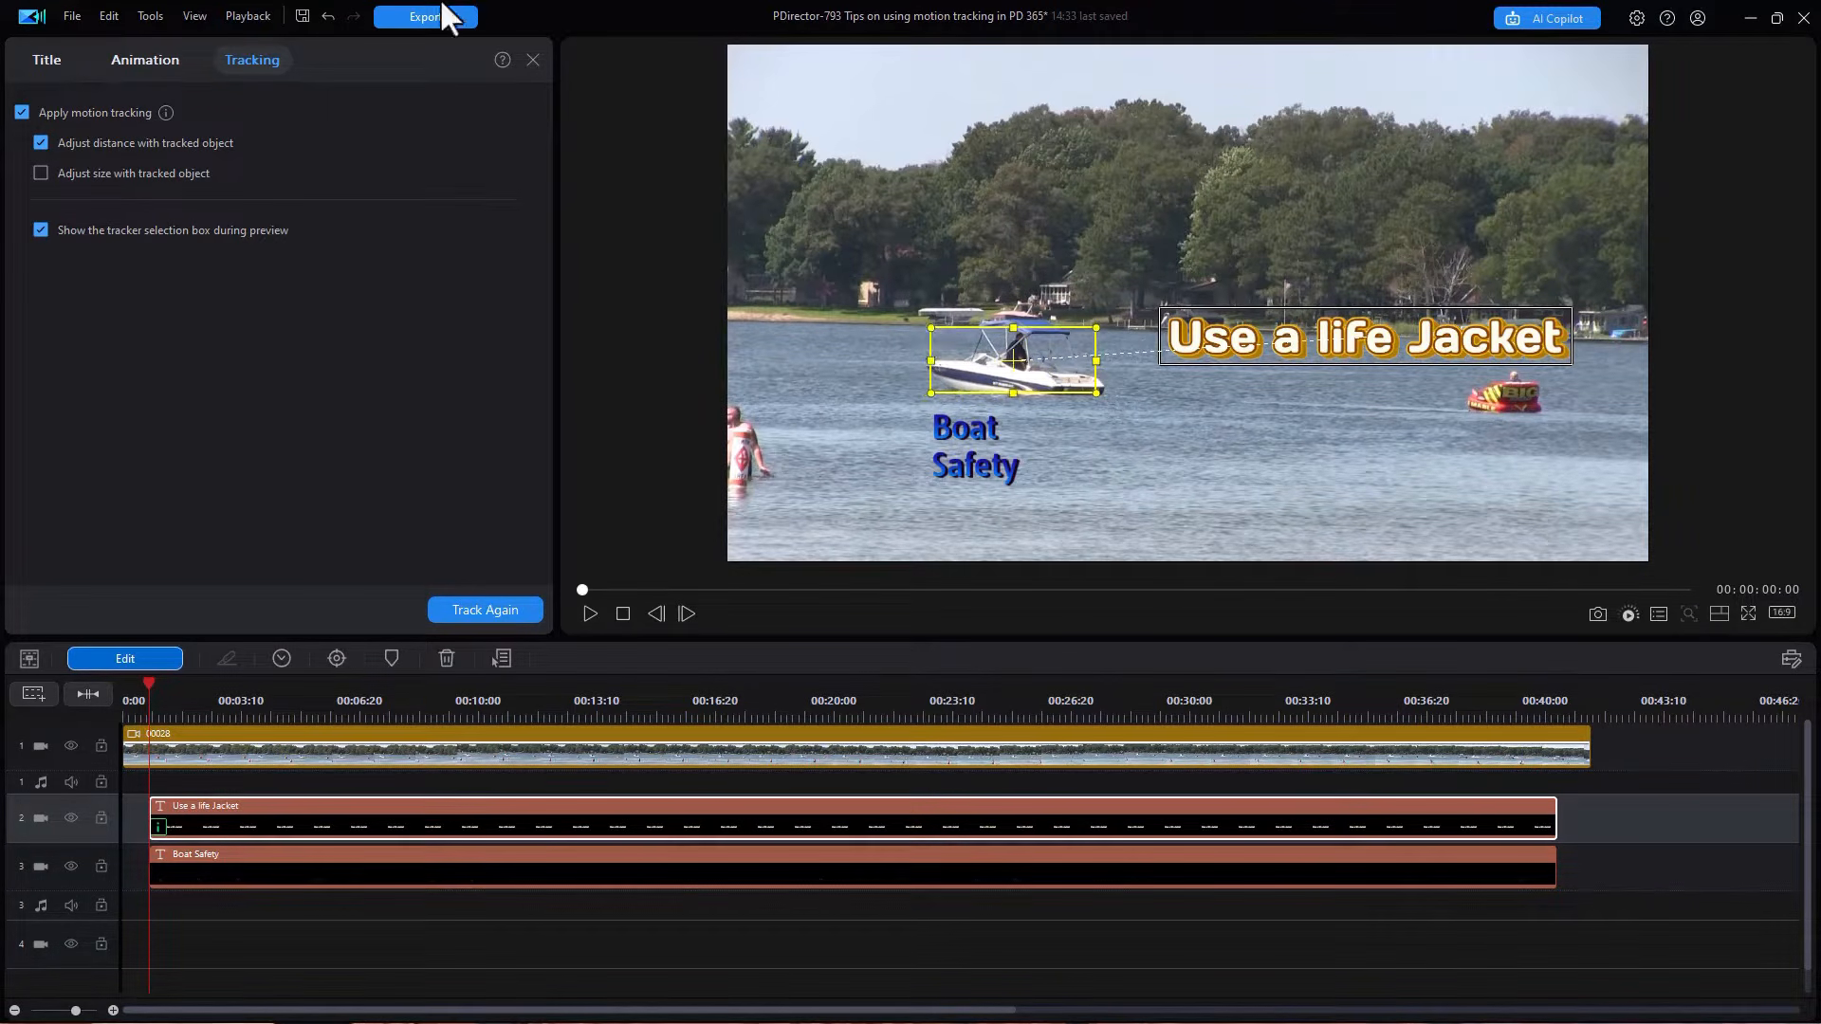
left_click(40, 173)
left_click(492, 608)
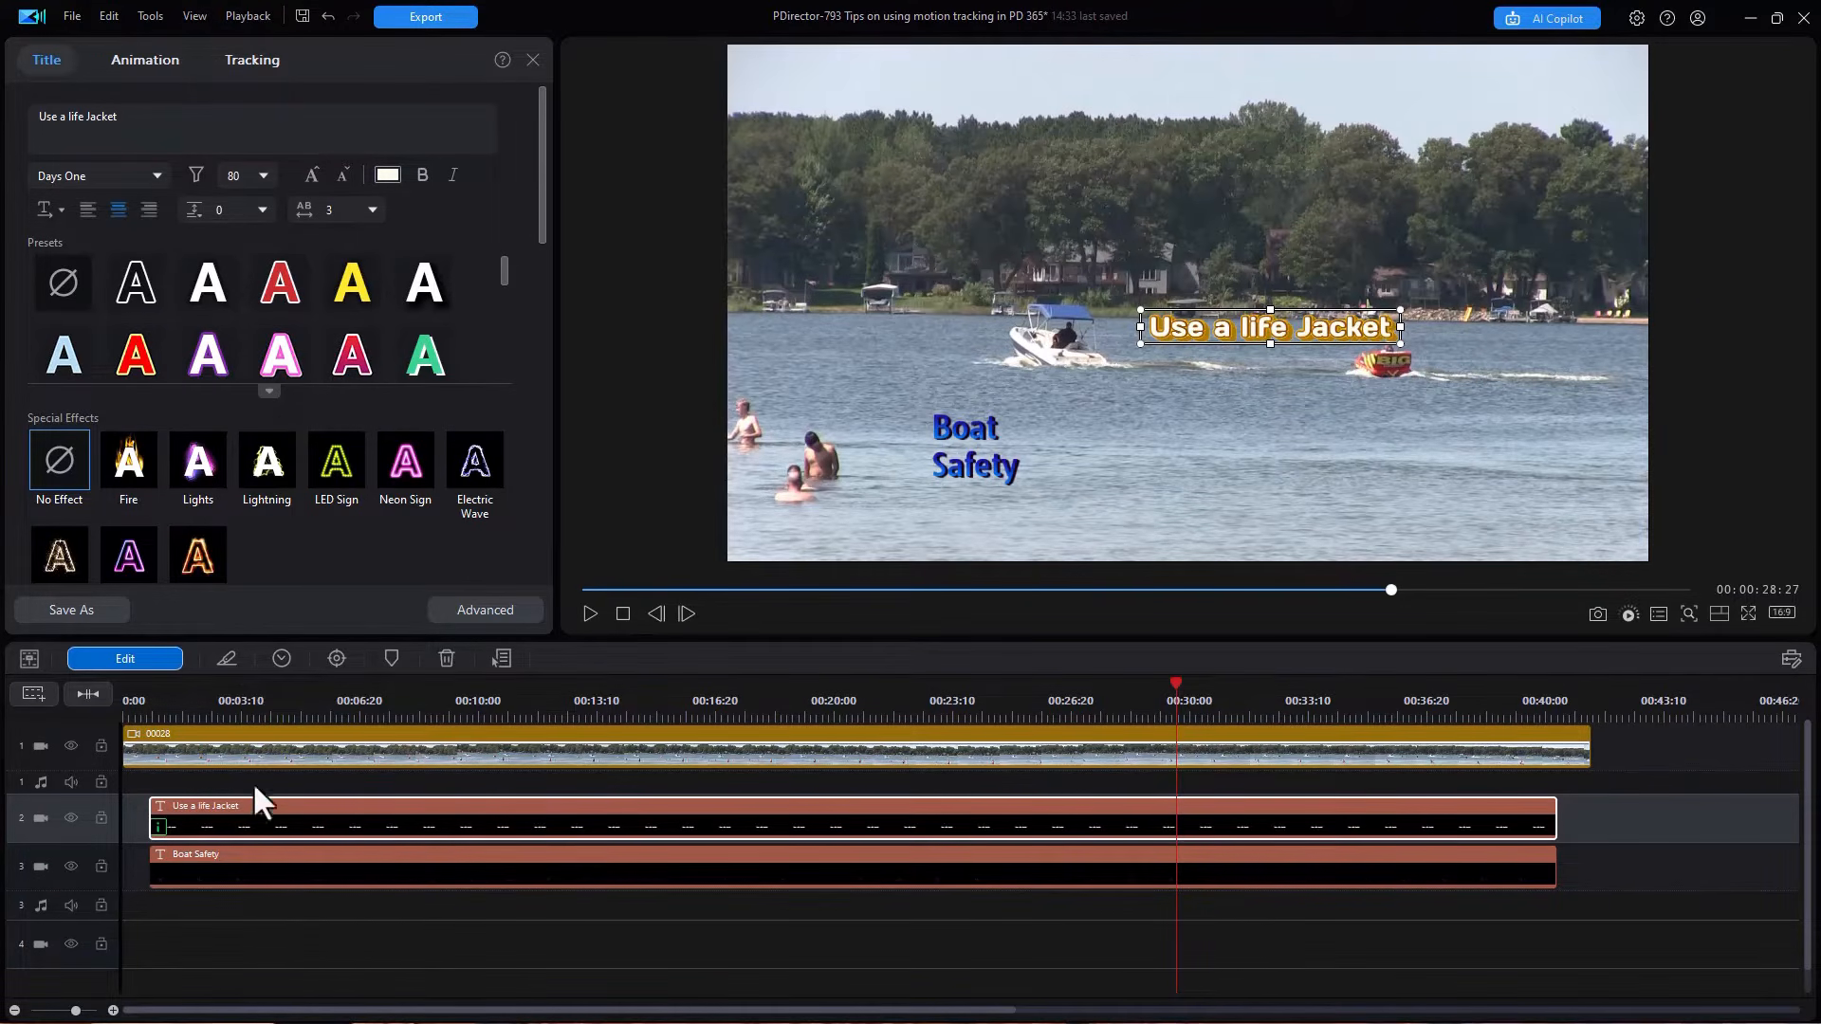
- In the advanced title editor, remove the position and scale keyframes at 00:28:15 from the "Use a life Jacket" title
left_click(486, 607)
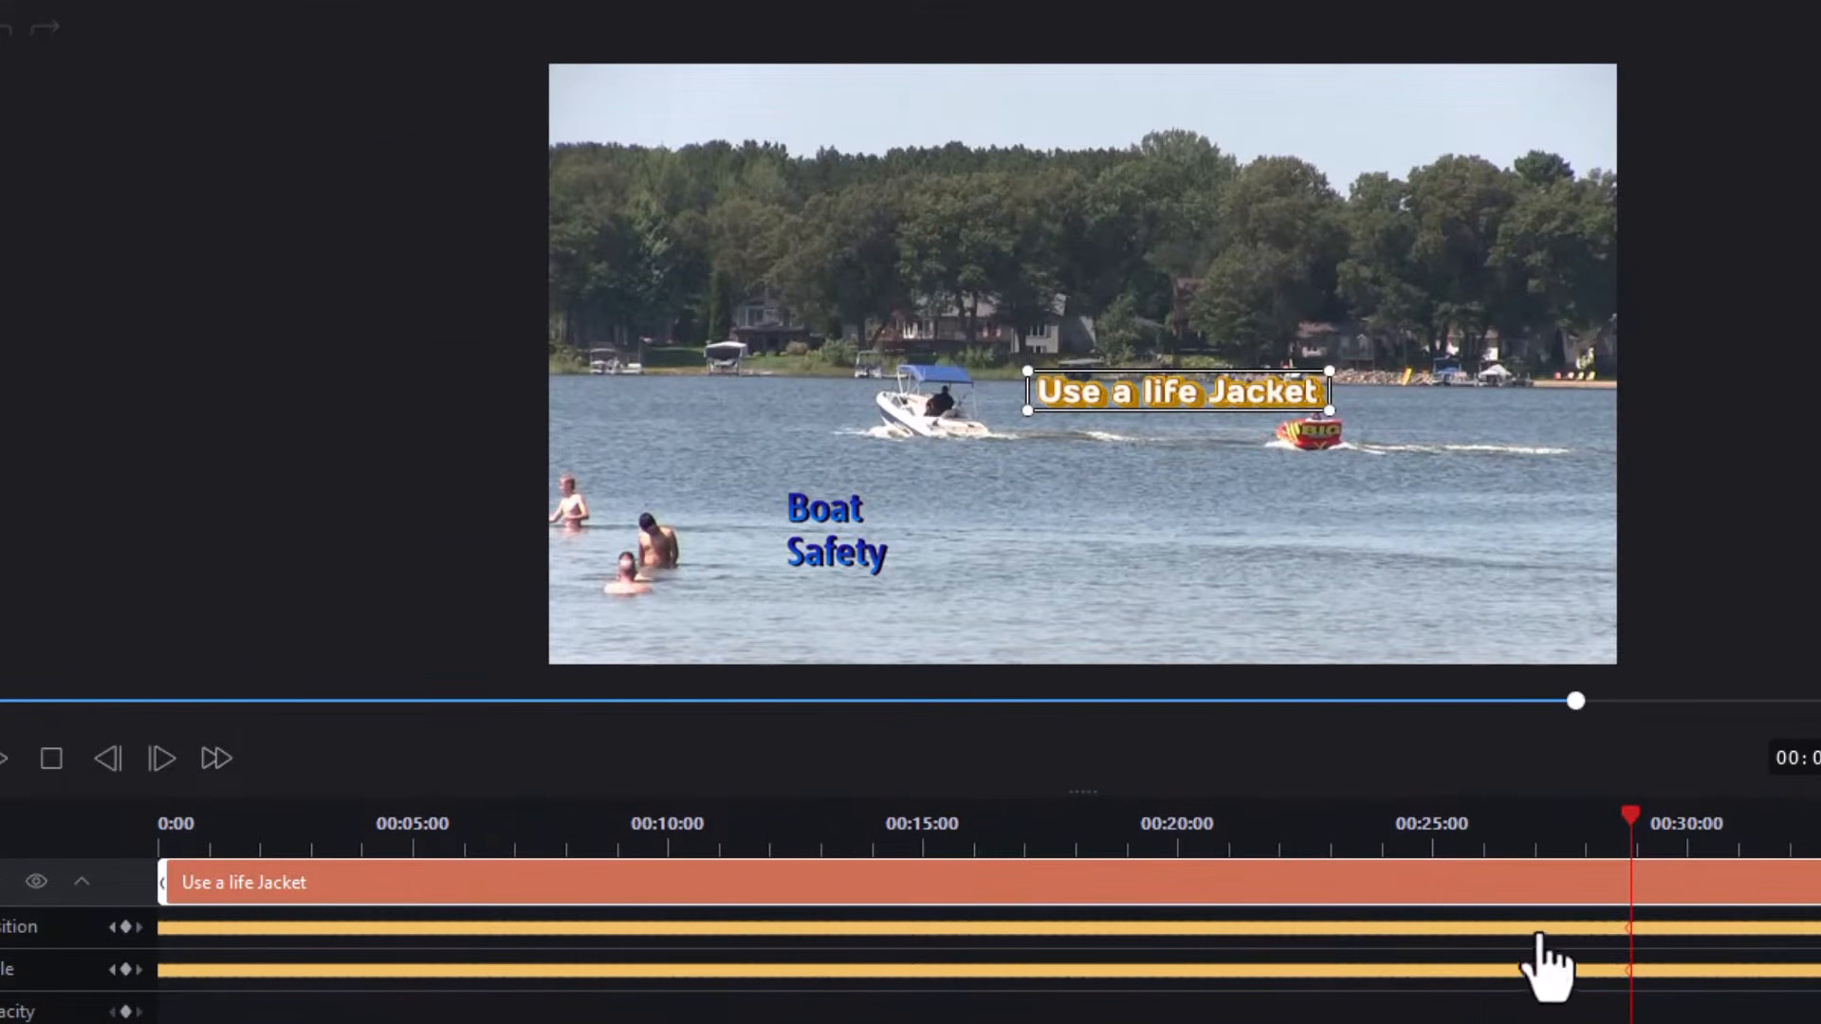
left_click_drag(455, 831, 1819, 816)
left_click_drag(684, 826, 1027, 841)
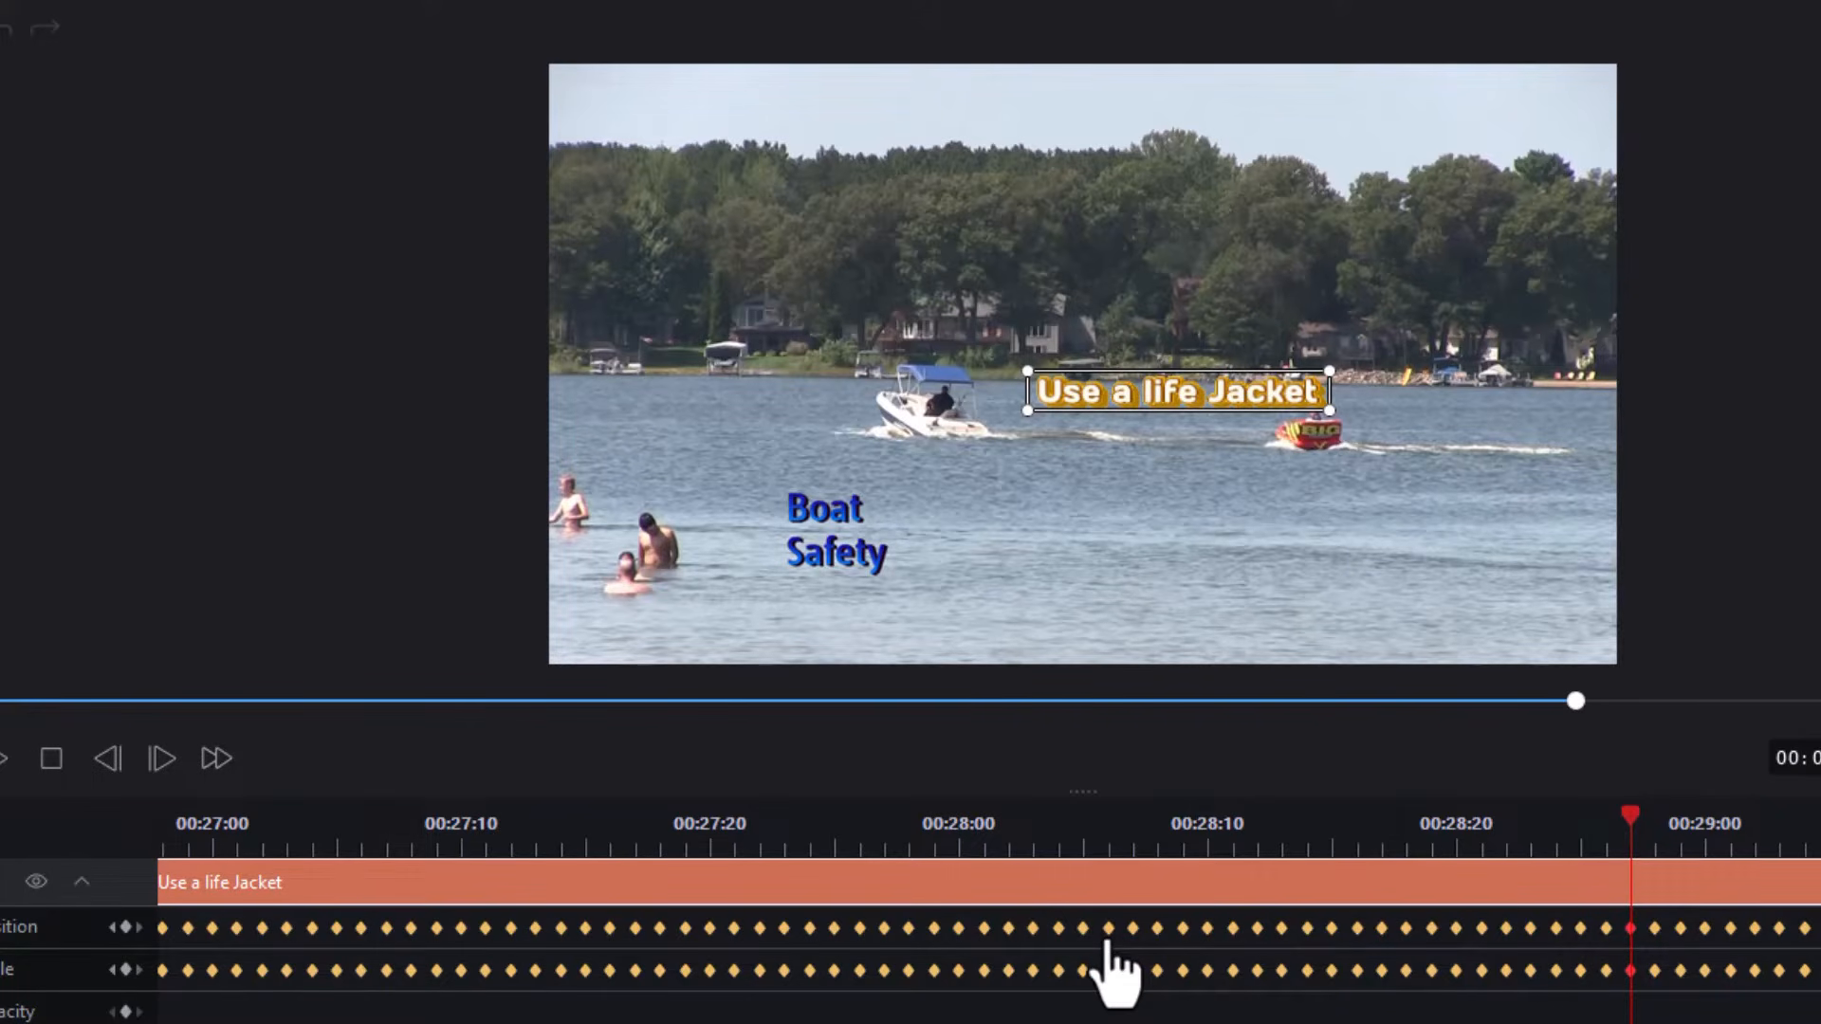
left_click_drag(1069, 792, 1555, 717)
left_click_drag(1094, 742, 1812, 752)
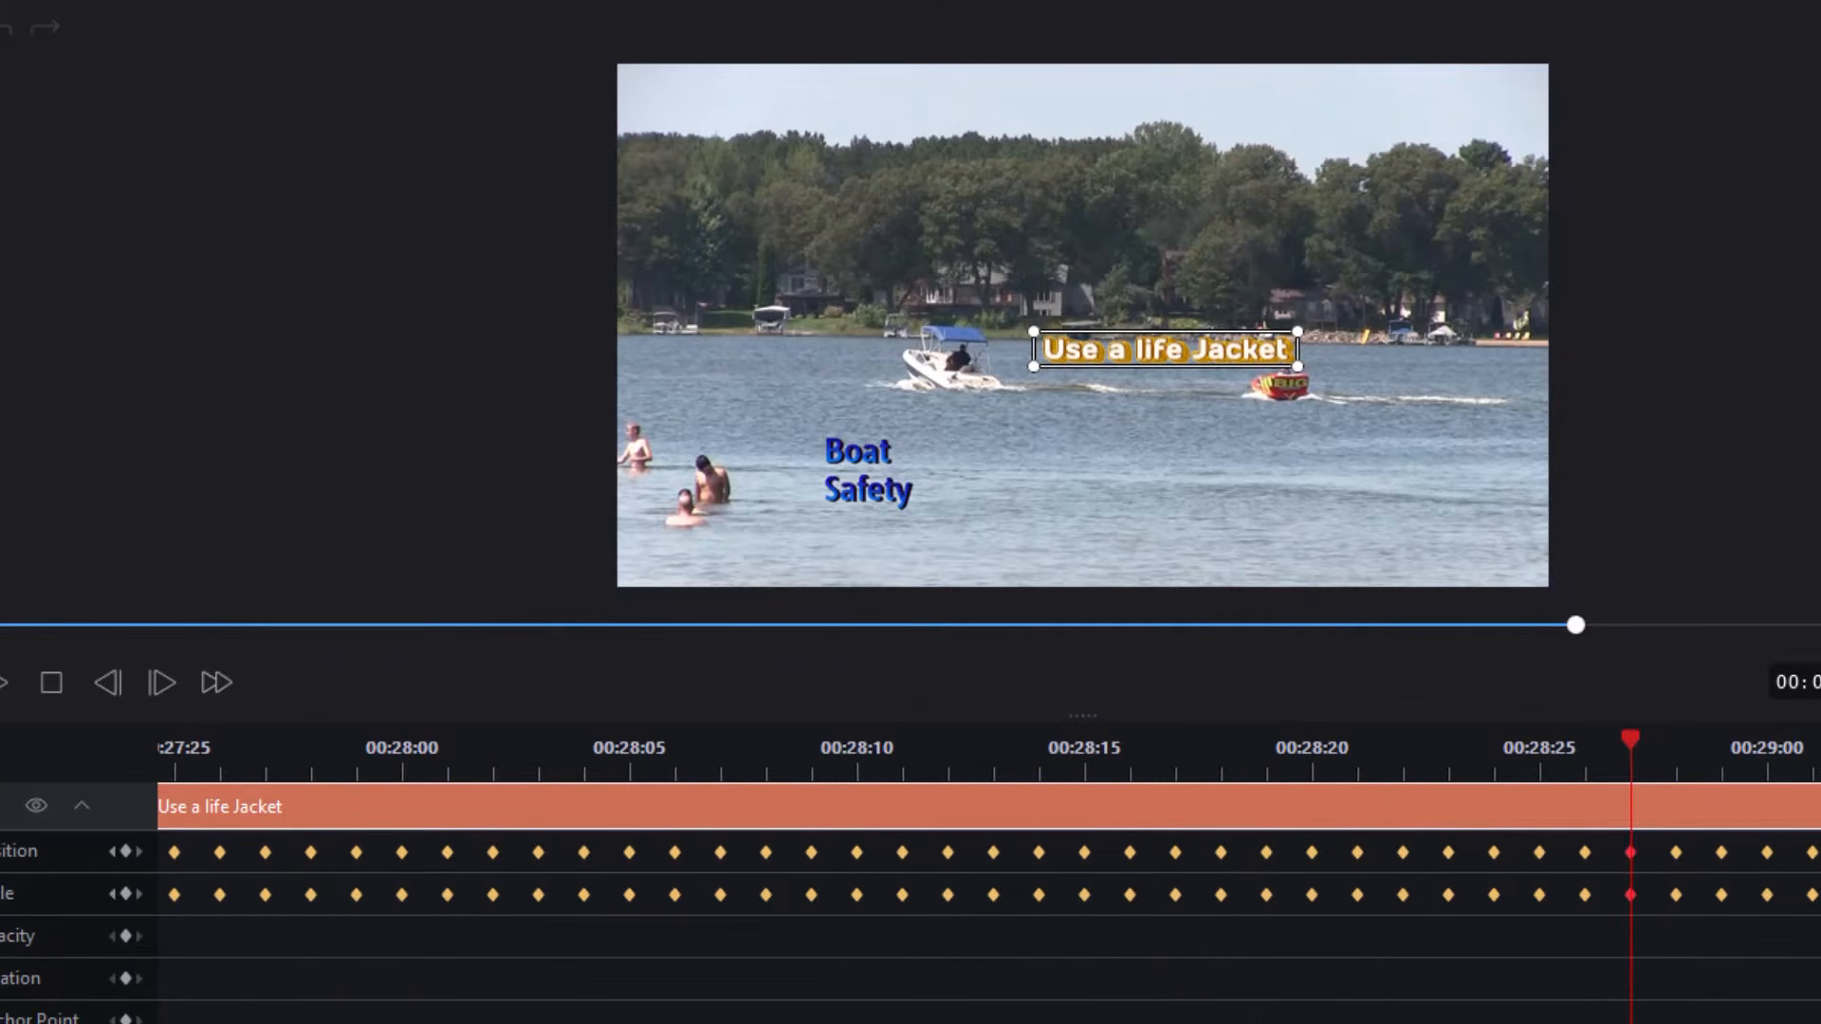
left_click(1084, 852)
right_click(1084, 849)
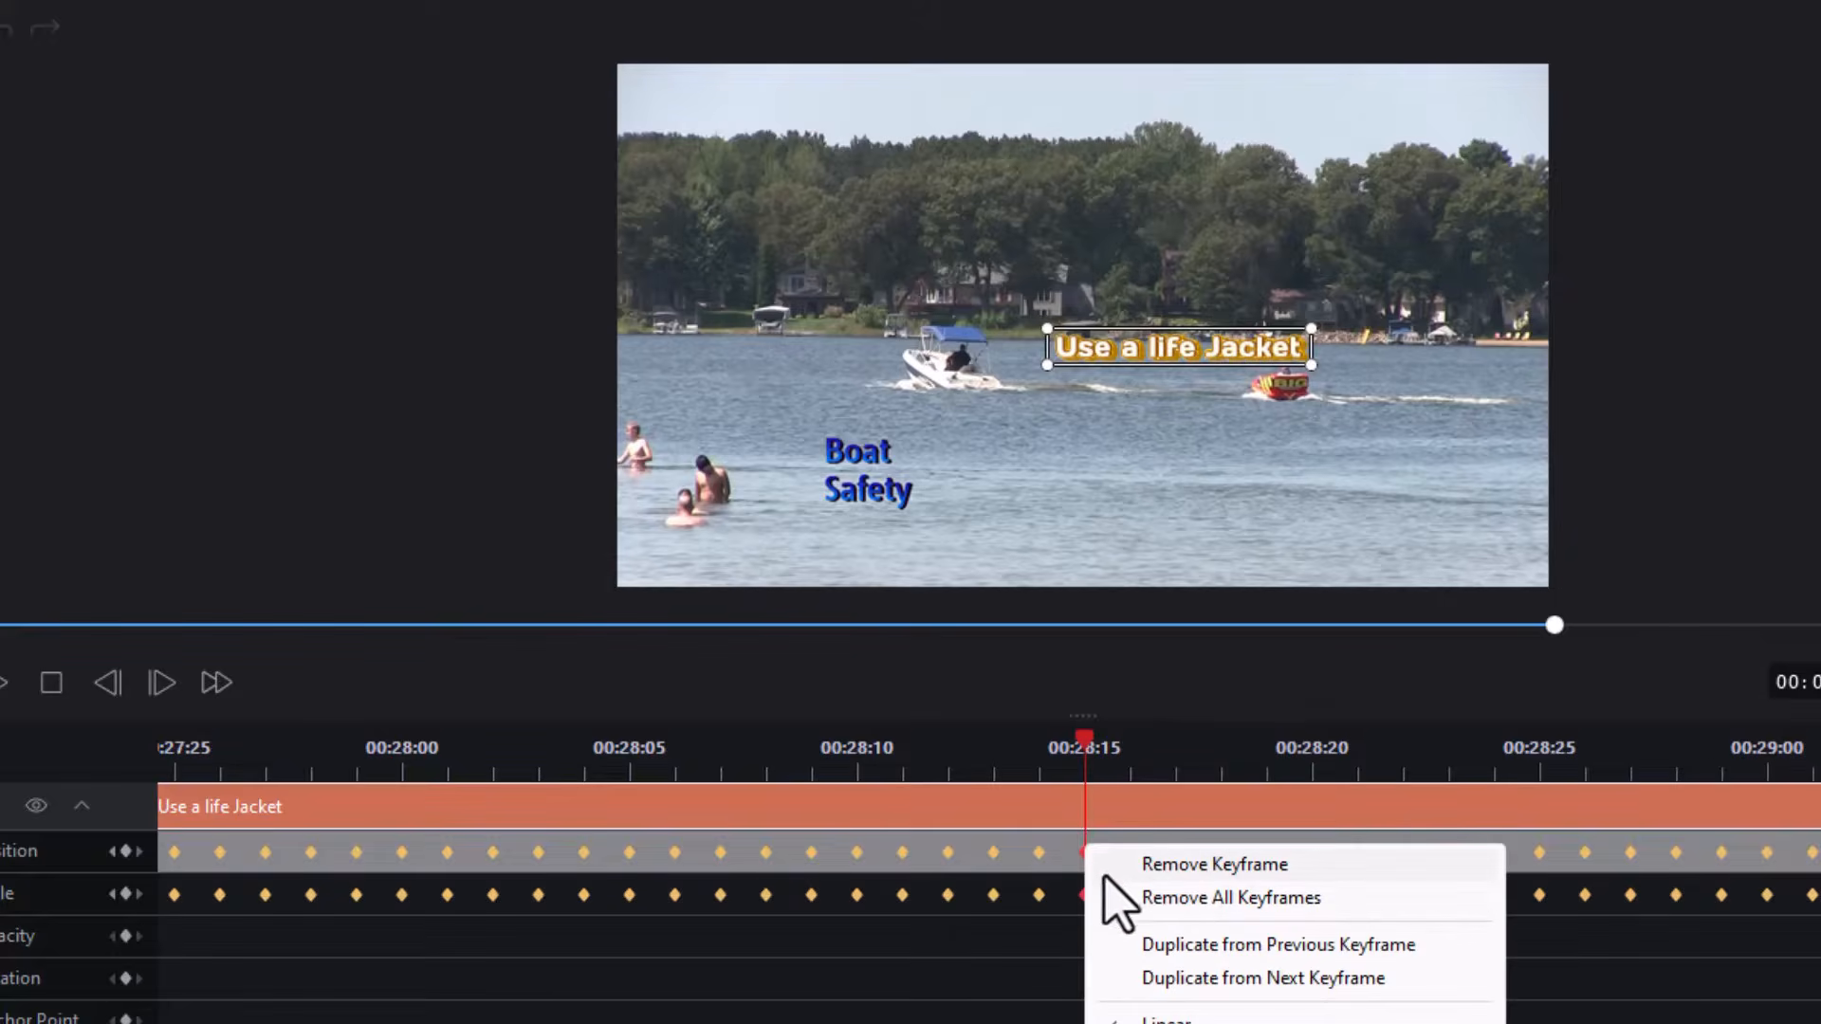
left_click(1162, 864)
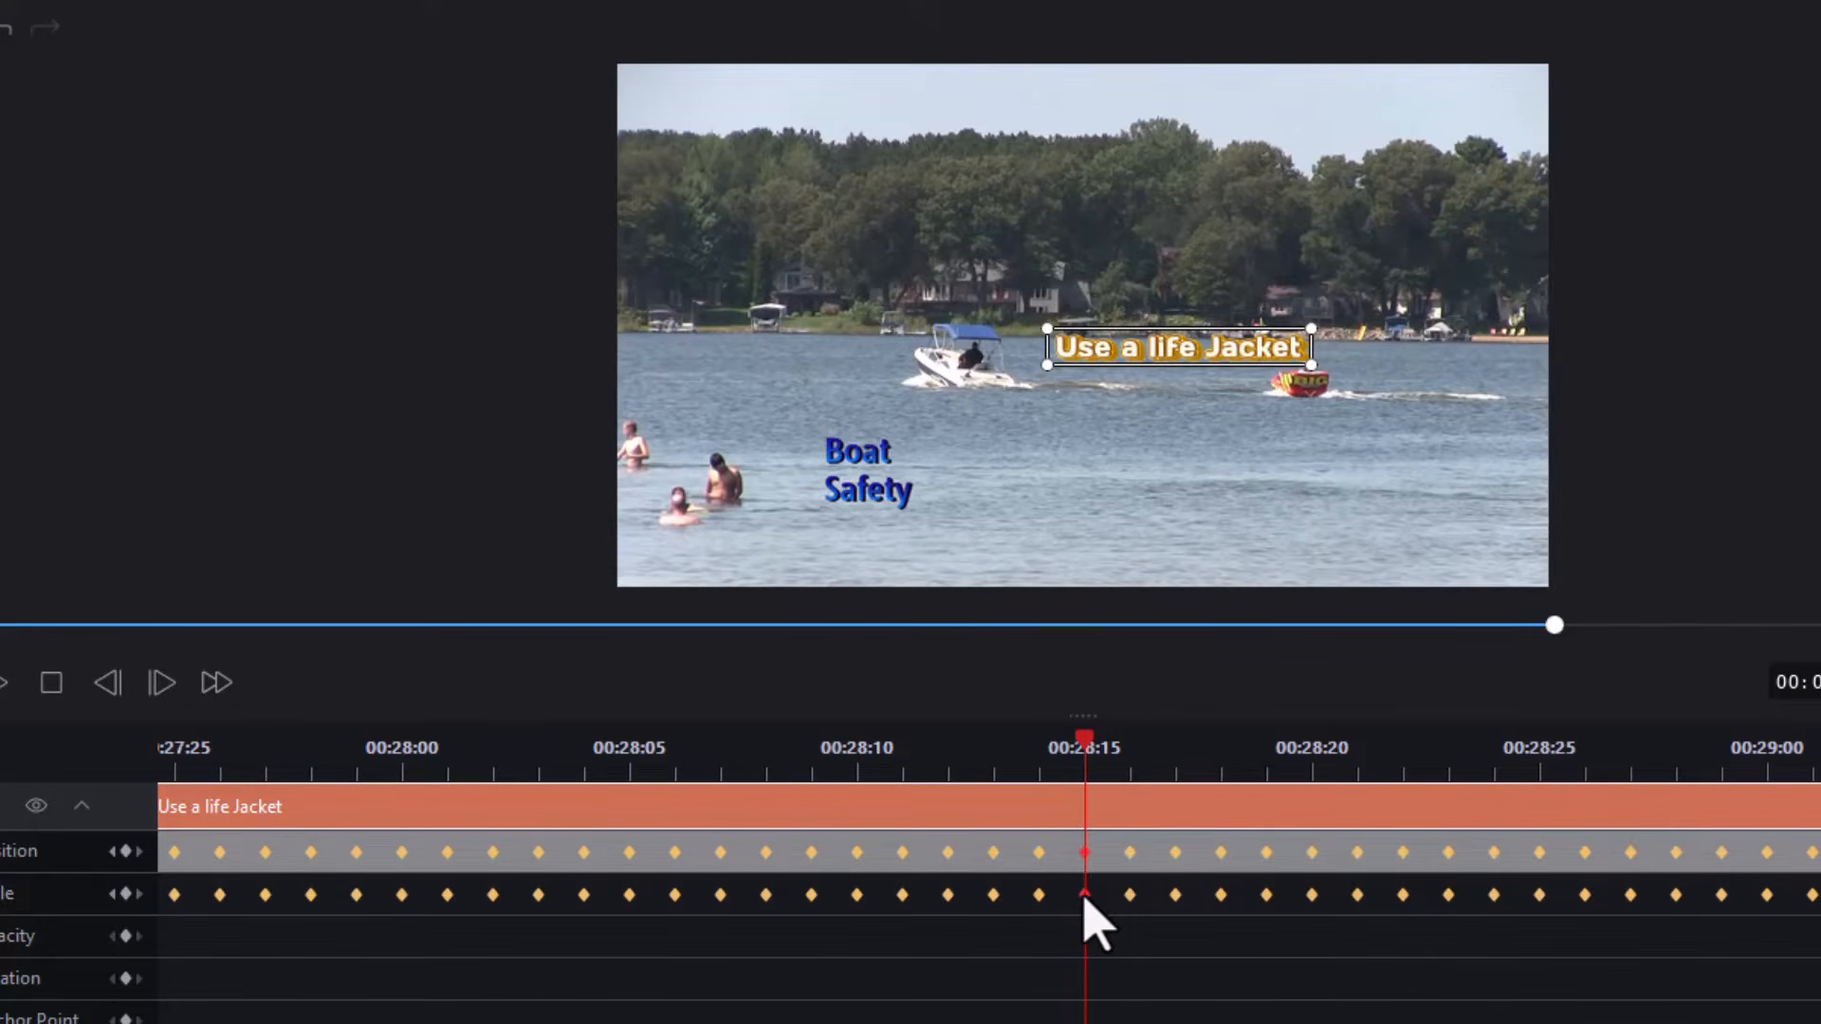
left_click(1084, 896)
right_click(1084, 896)
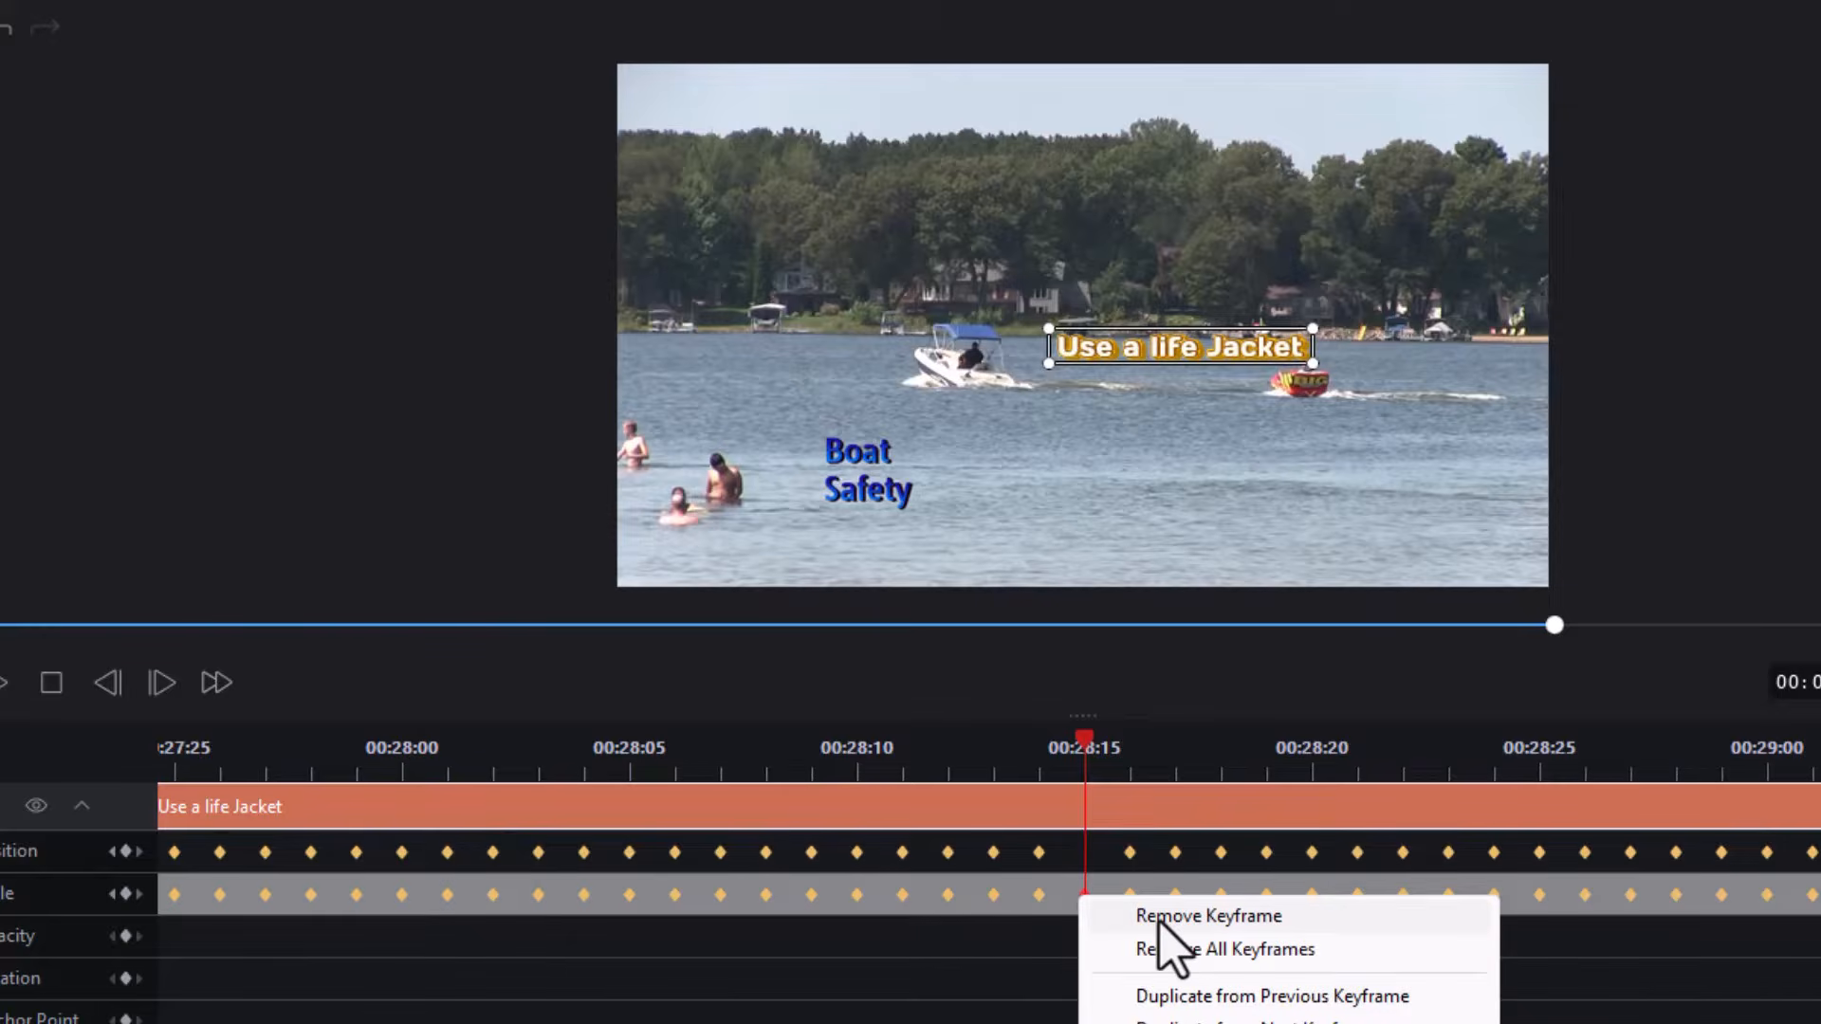
left_click(1162, 916)
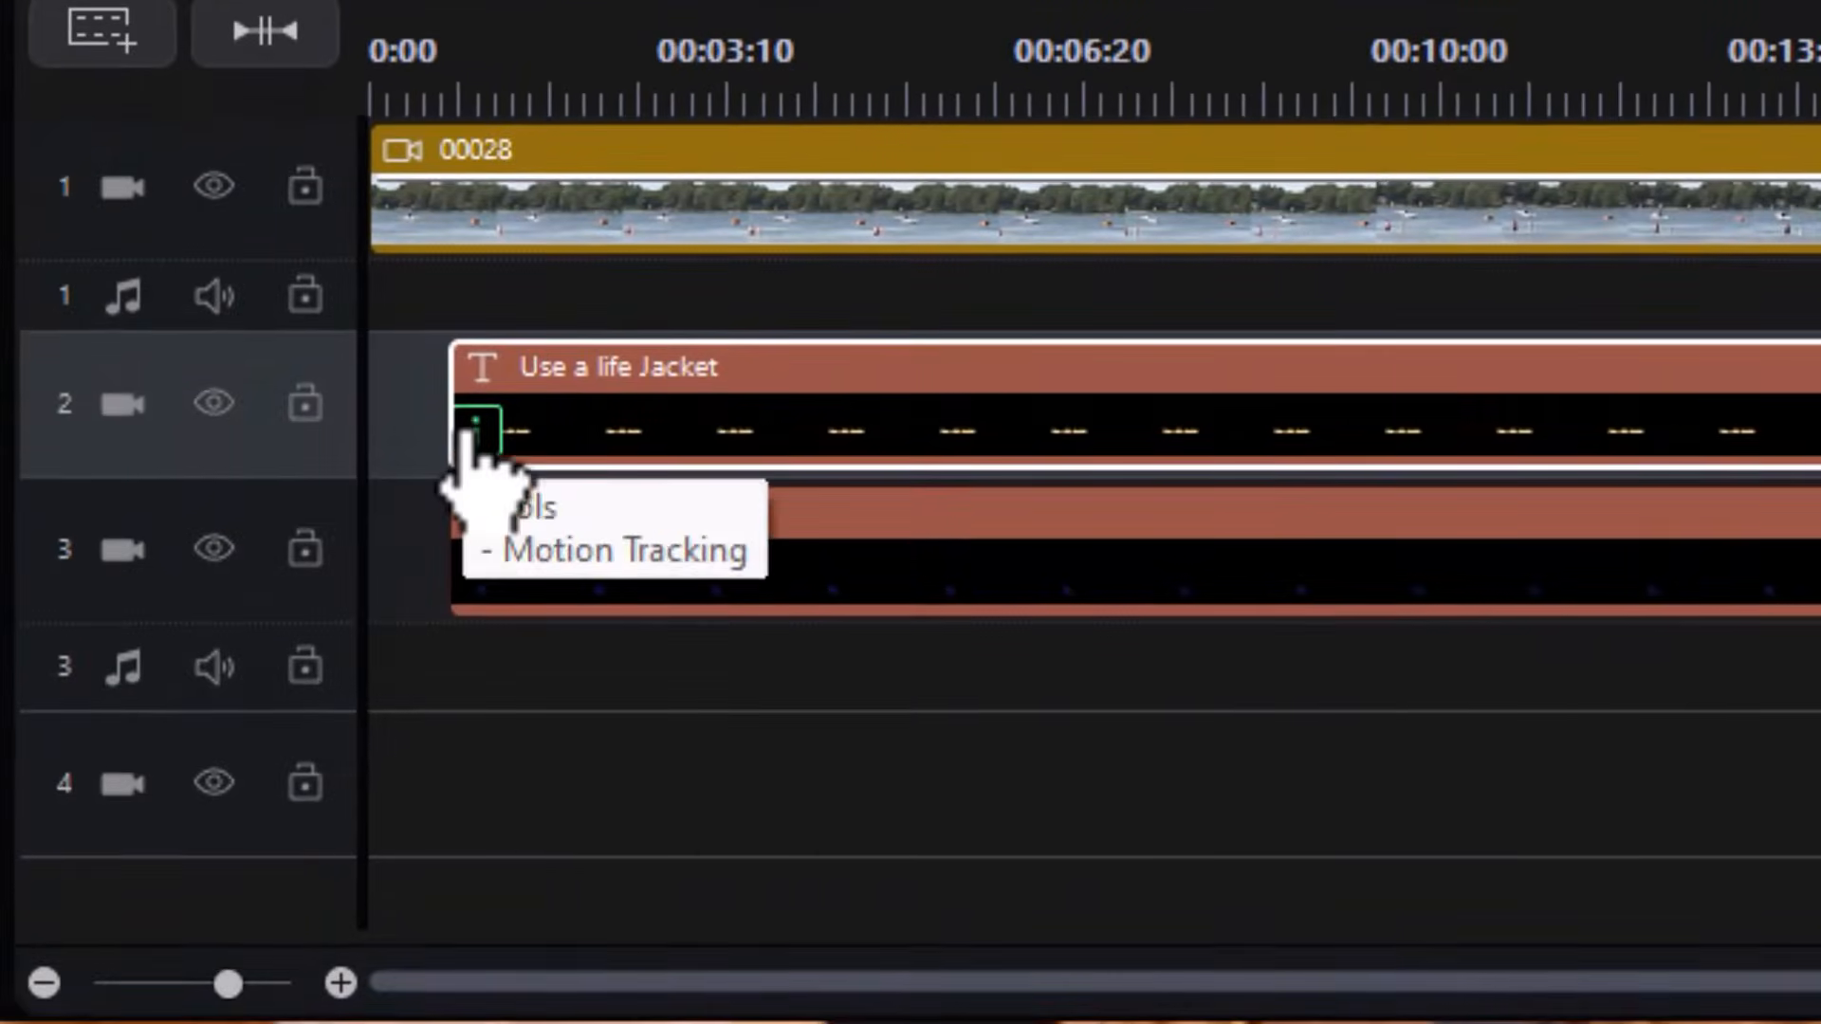
- Turn off motion tracking for the "Use a life Jacket" title and return to its text settings
left_click(451, 464)
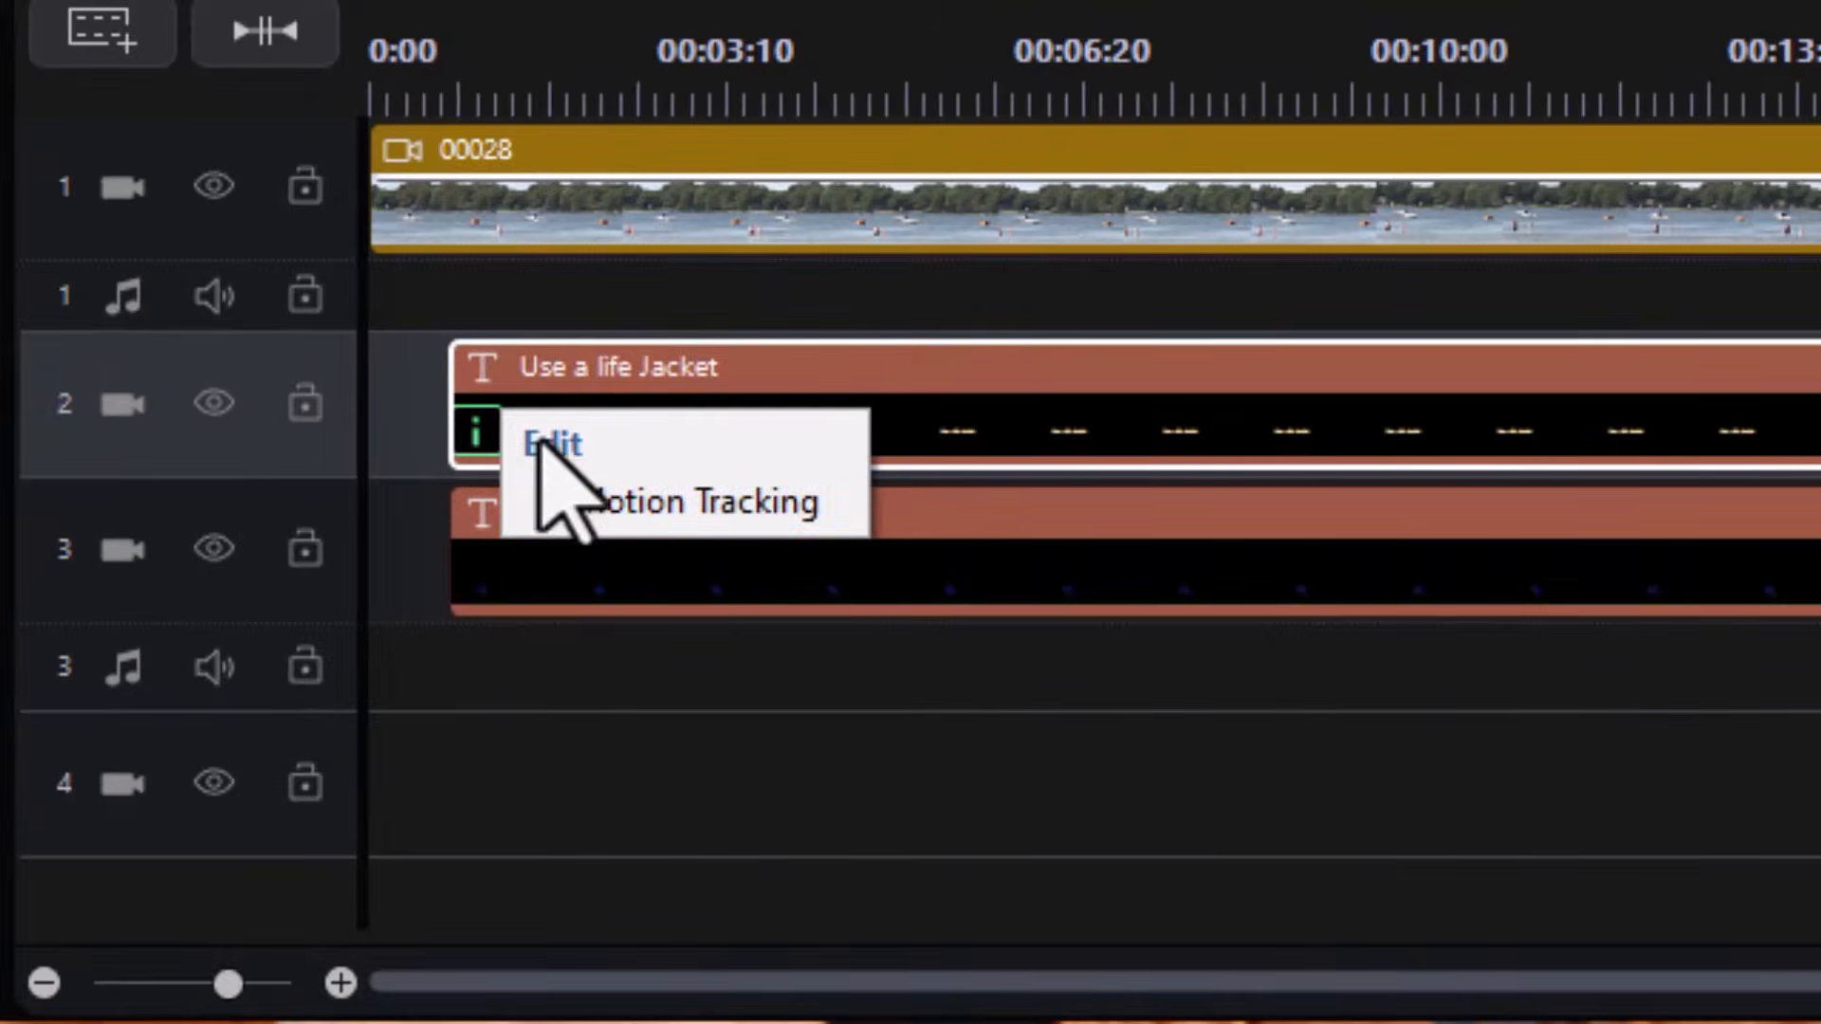
left_click(584, 500)
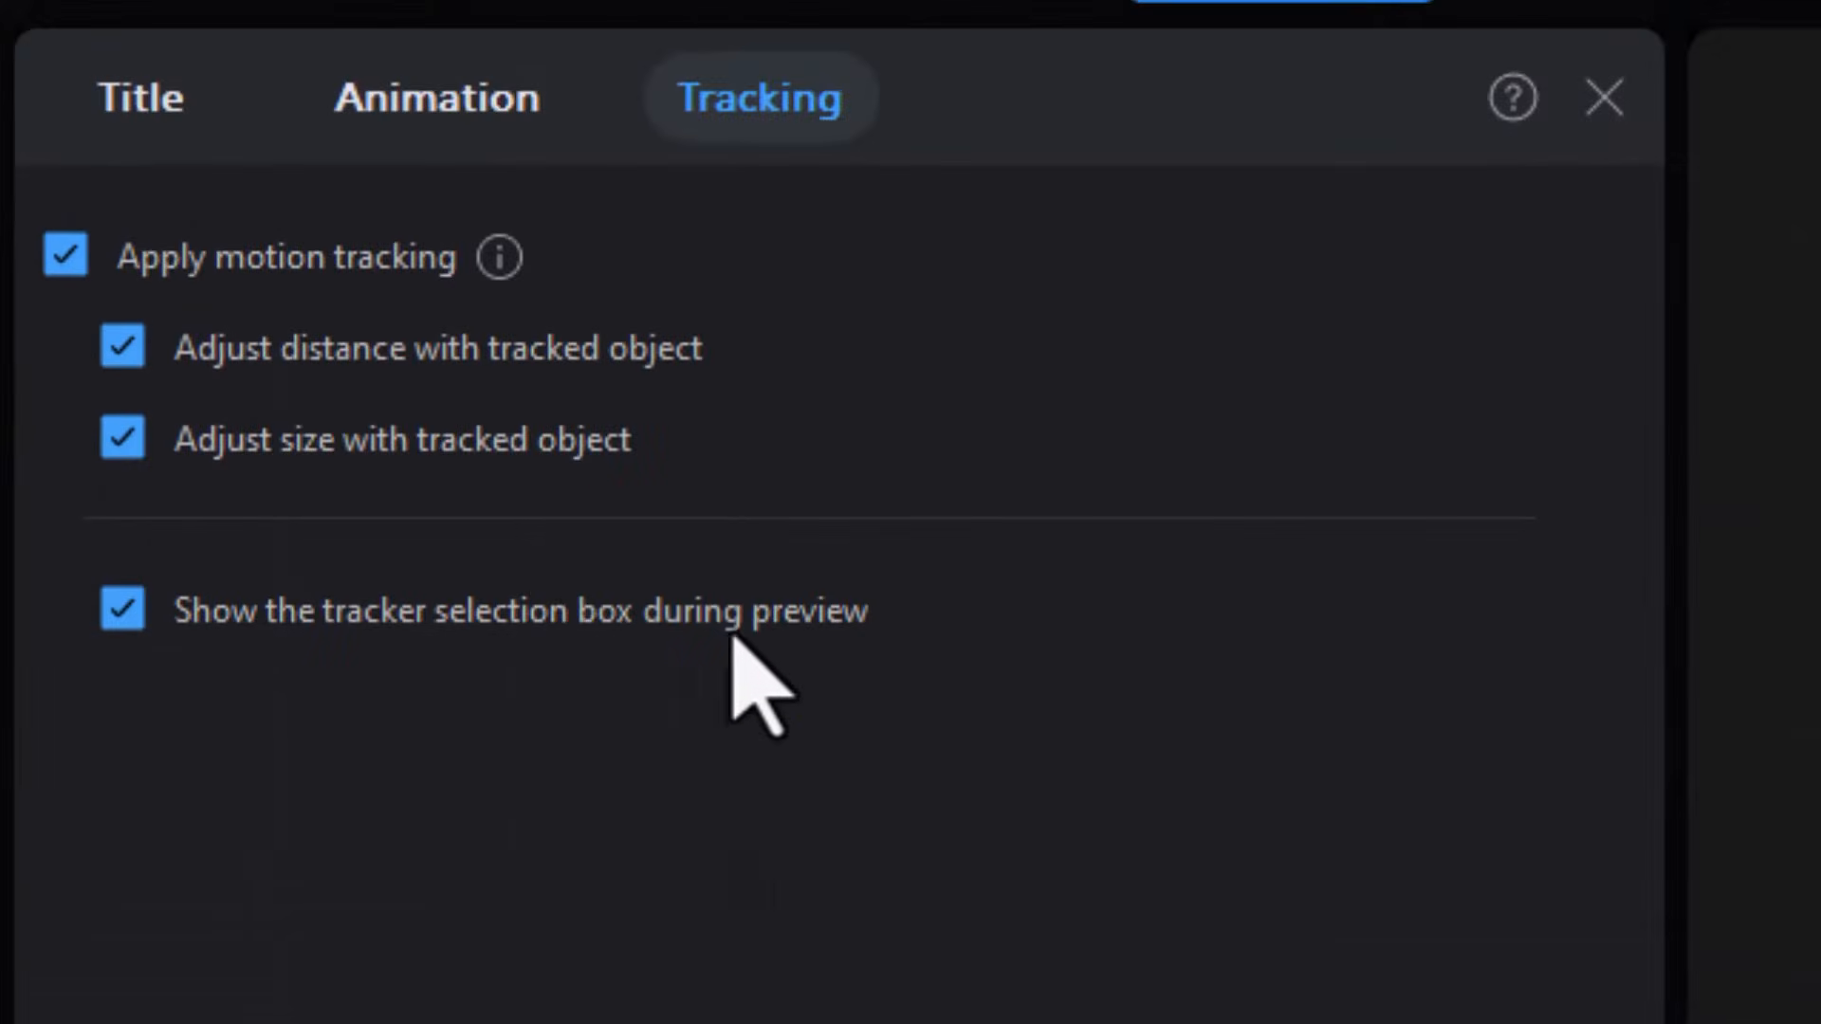
left_click(66, 256)
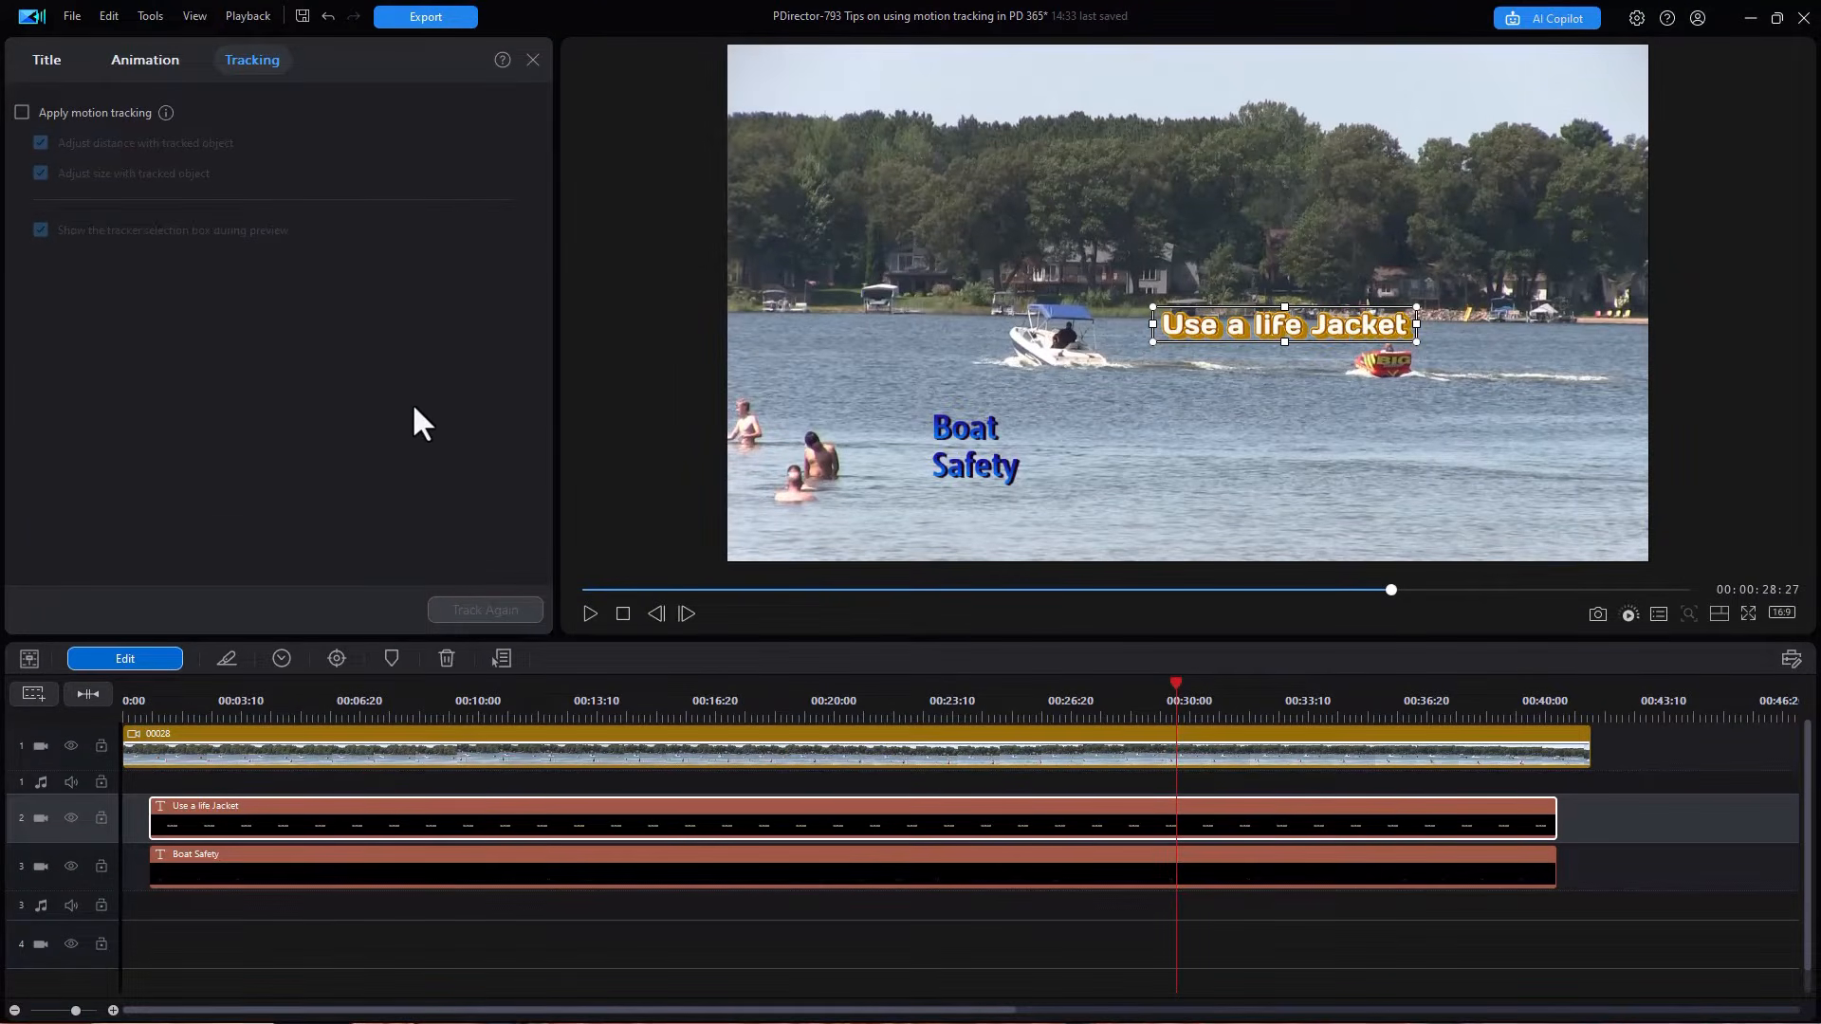
left_click(49, 60)
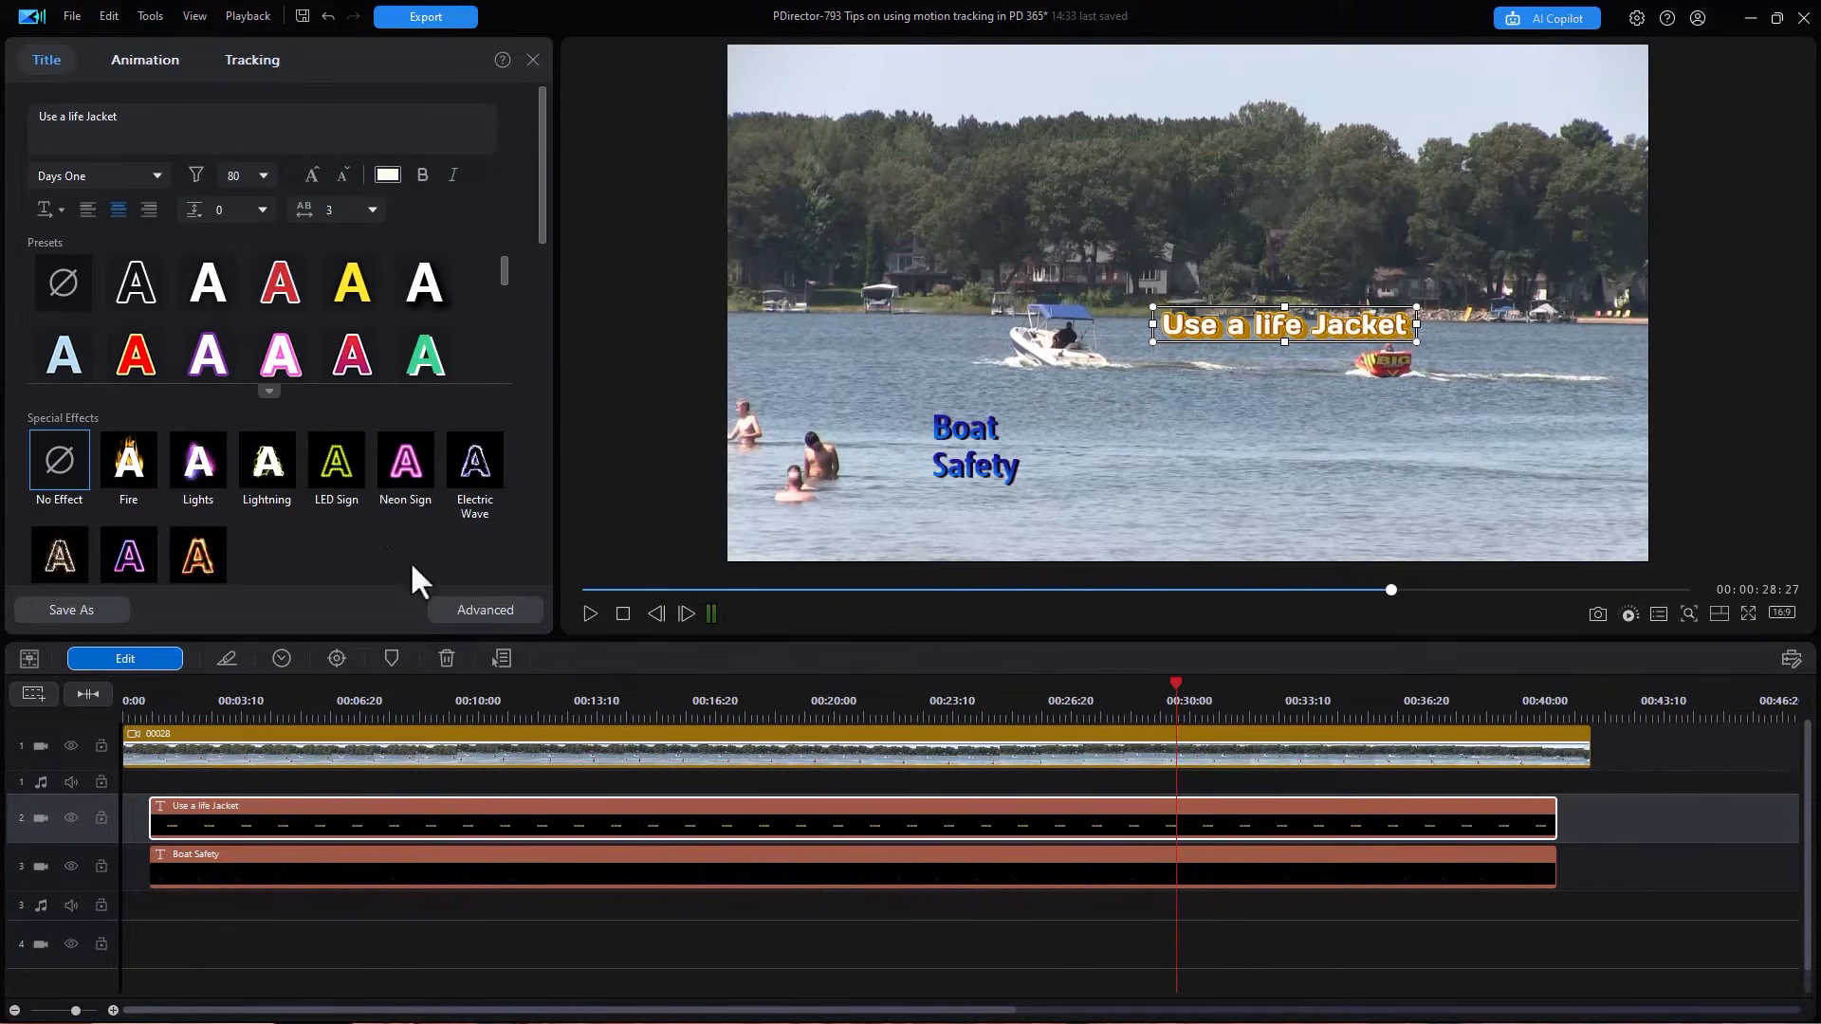
- In the advanced title editor, enlarge the "Use a life Jacket" title at the clip start and place it on the water between boat and tube
left_click(481, 611)
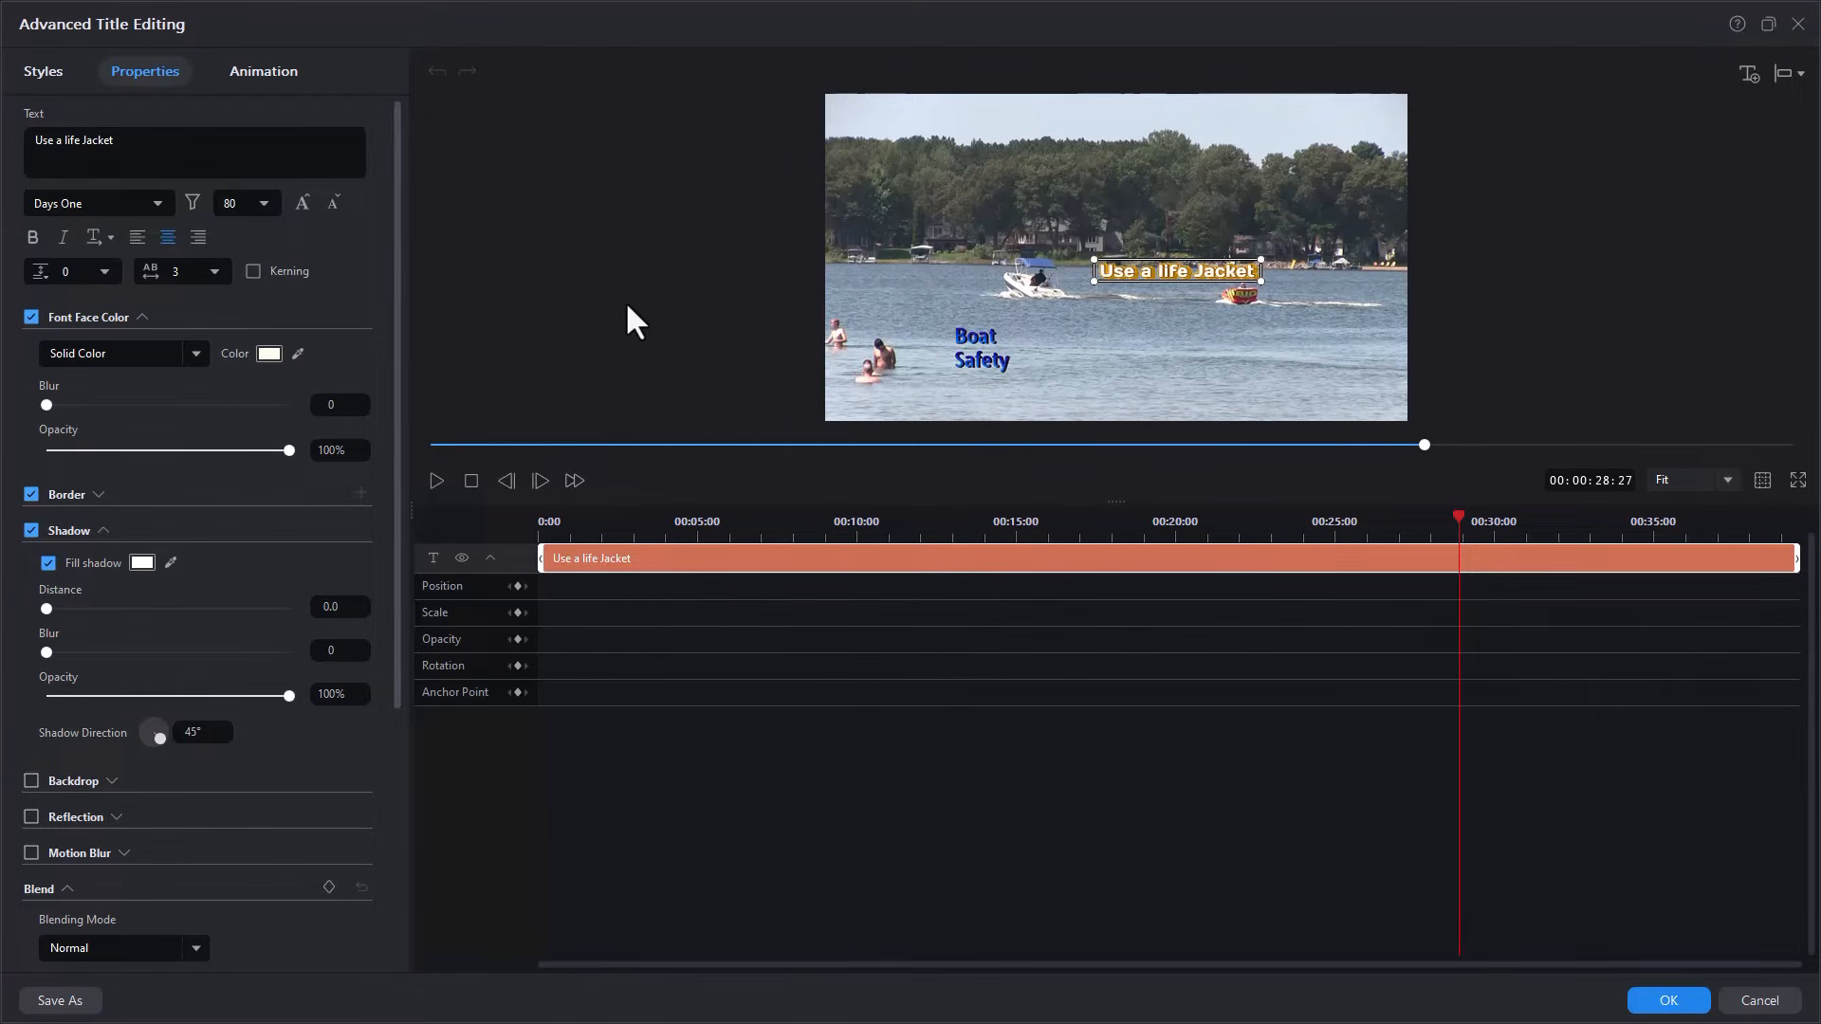
left_click(466, 480)
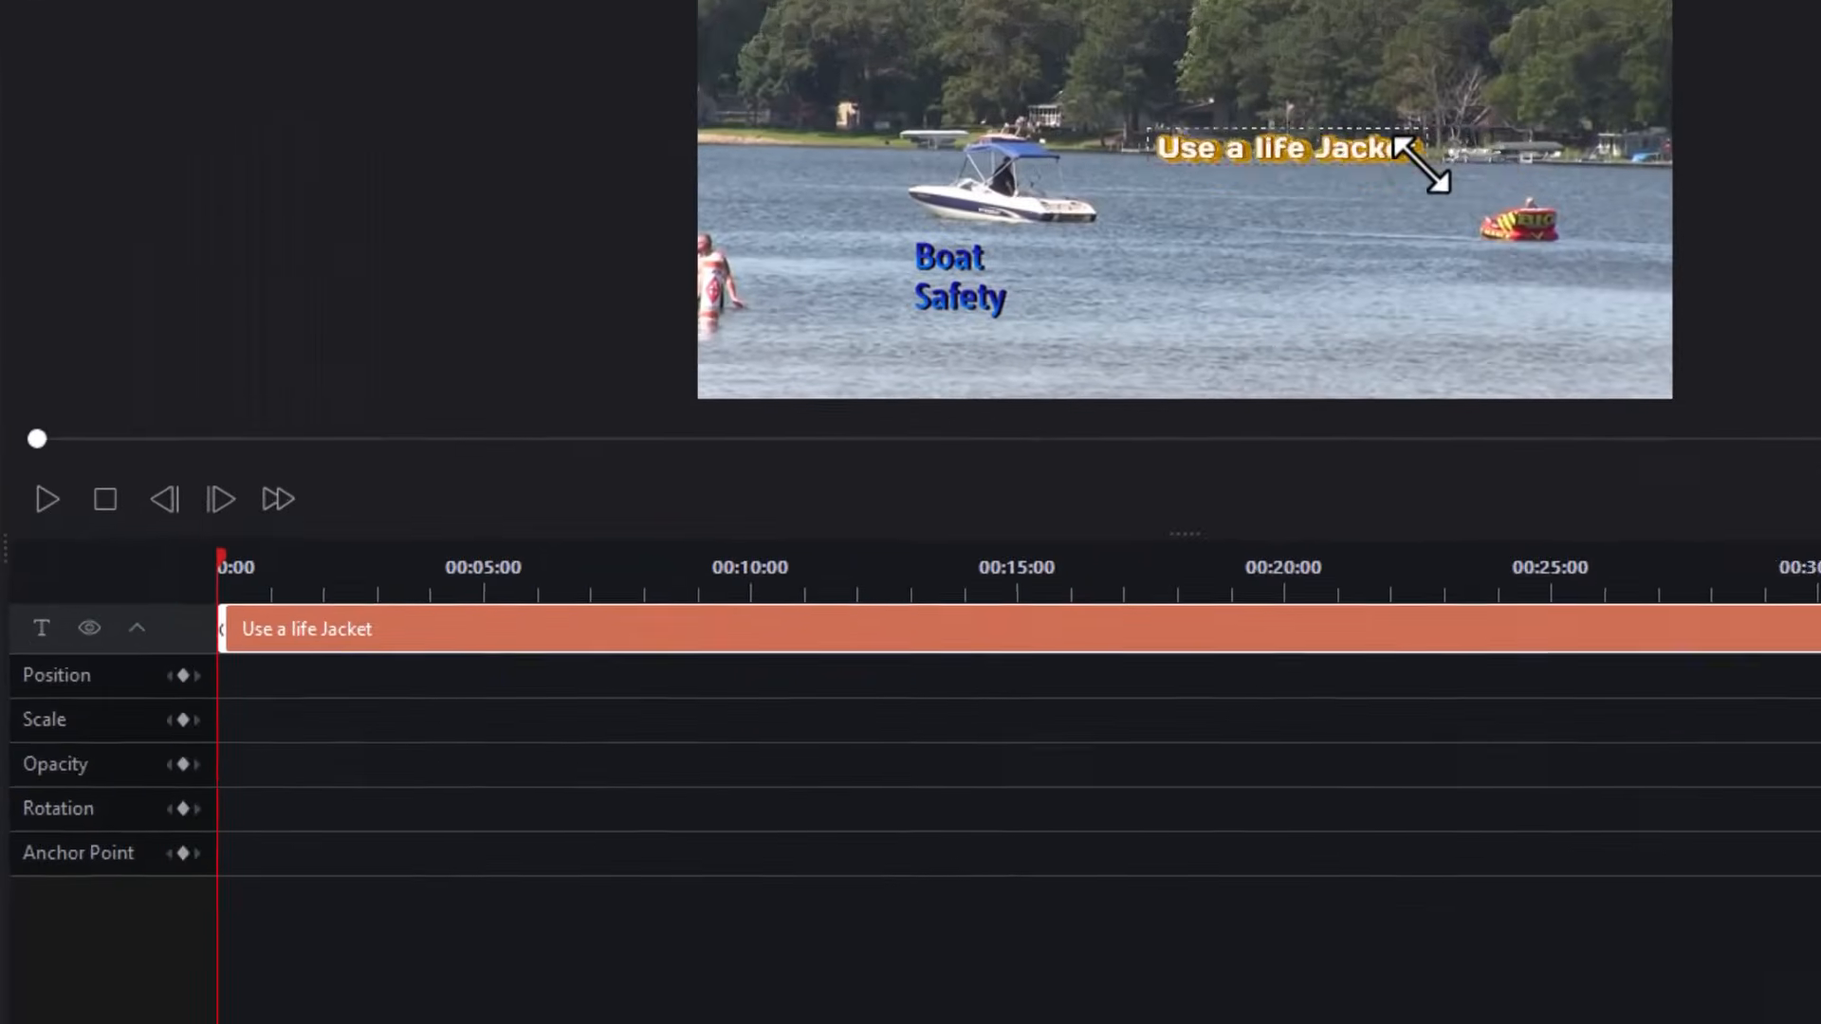
left_click_drag(1121, 351, 1149, 380)
left_click_drag(1563, 154, 1597, 134)
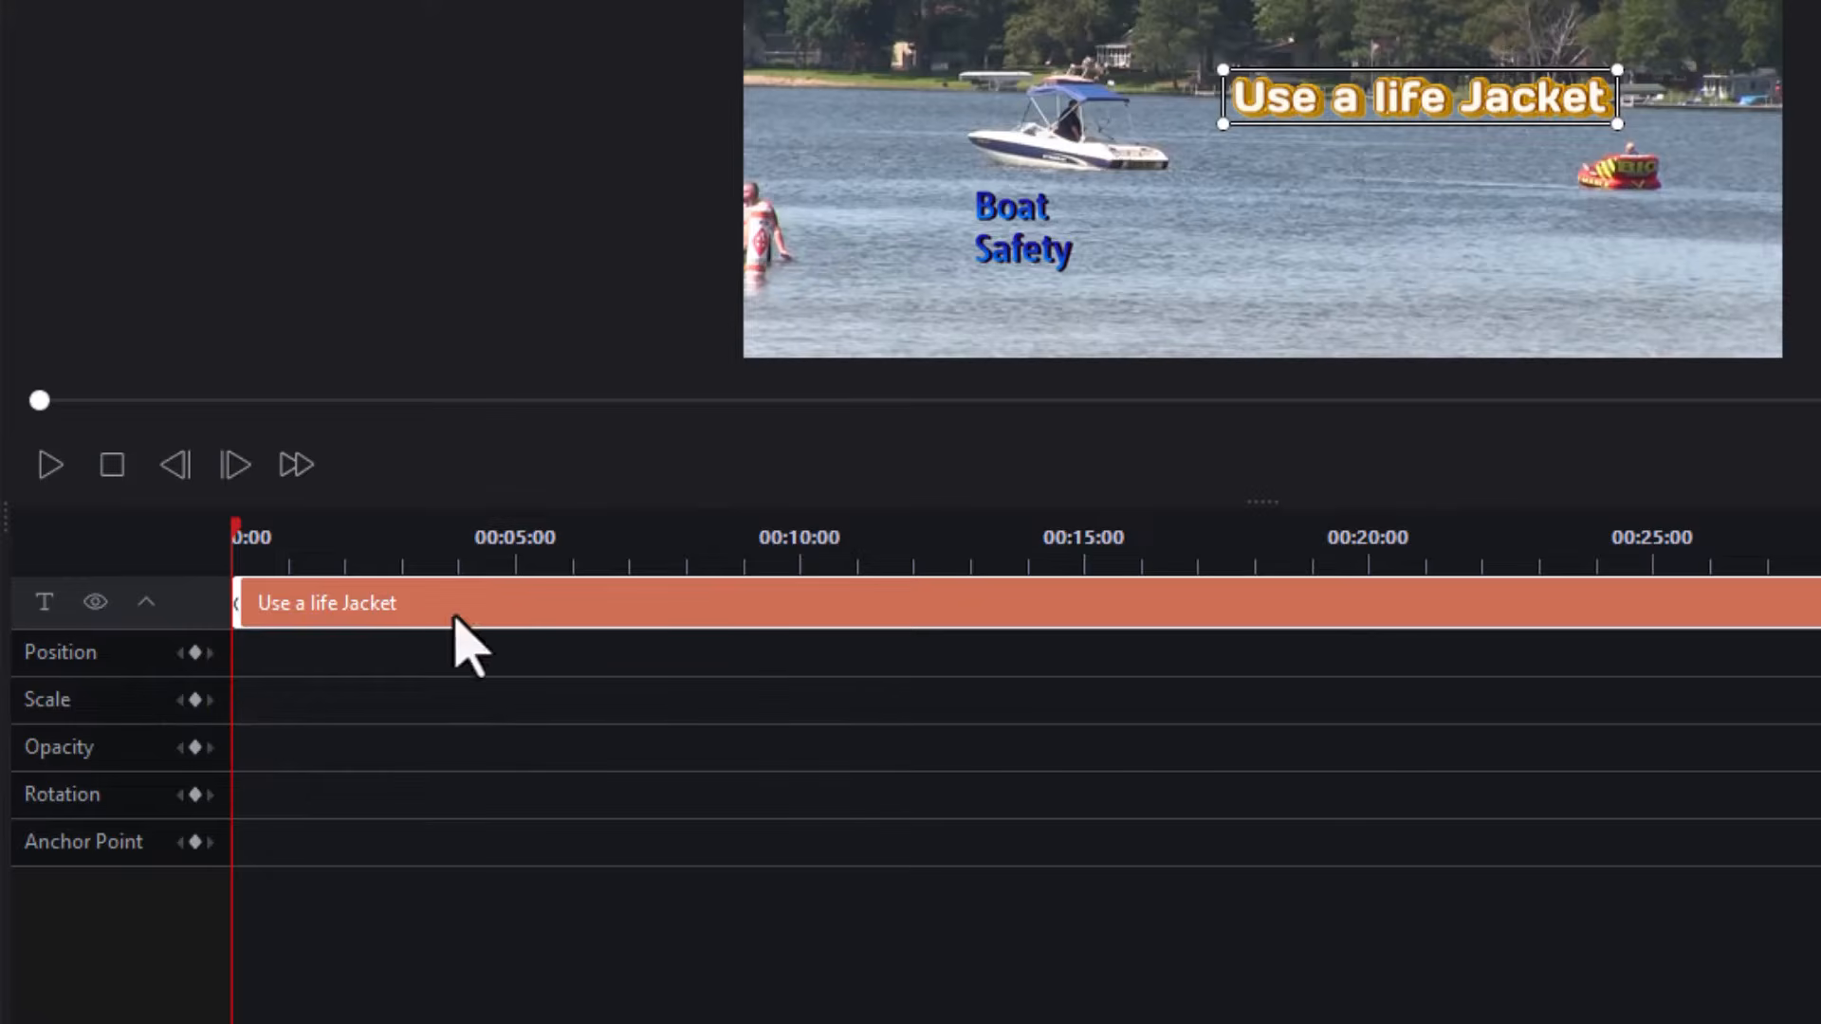
left_click_drag(1335, 64, 1323, 122)
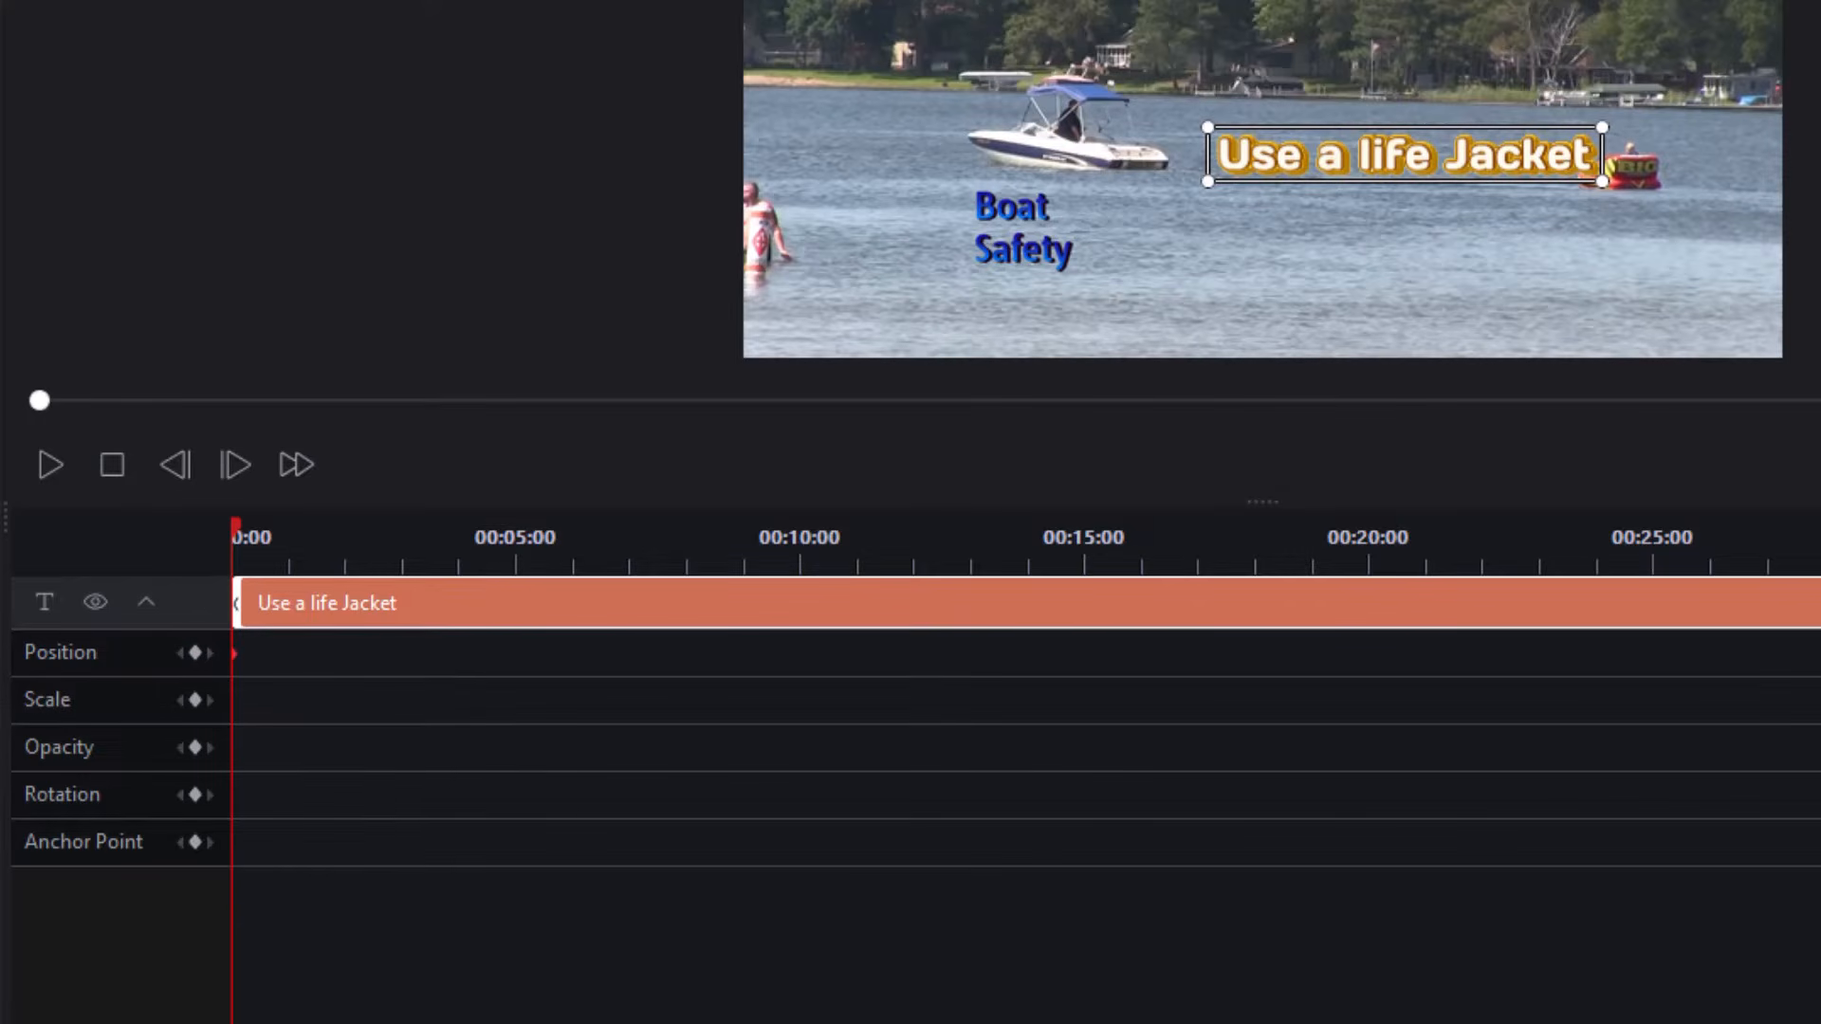
- Reposition the title between boat and tube at about 20, 9 and 14 seconds to create position keyframes there
left_click(1361, 536)
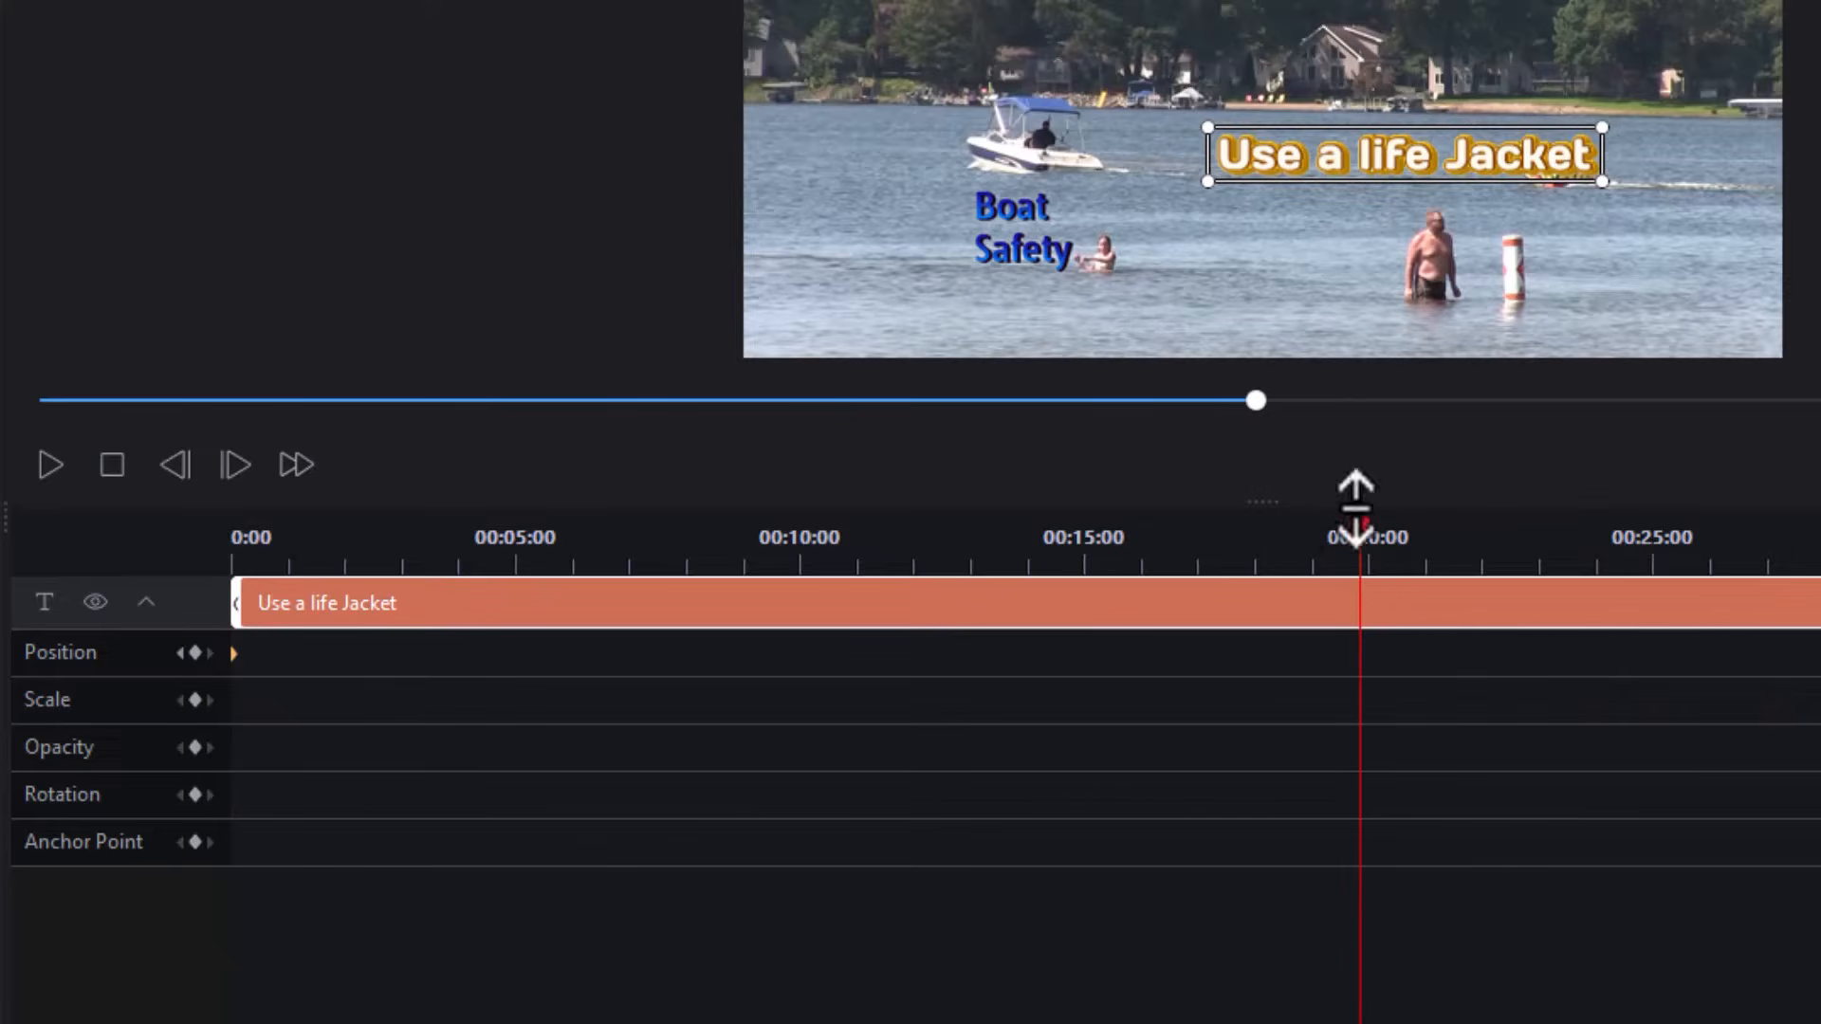
left_click_drag(1375, 133, 1306, 133)
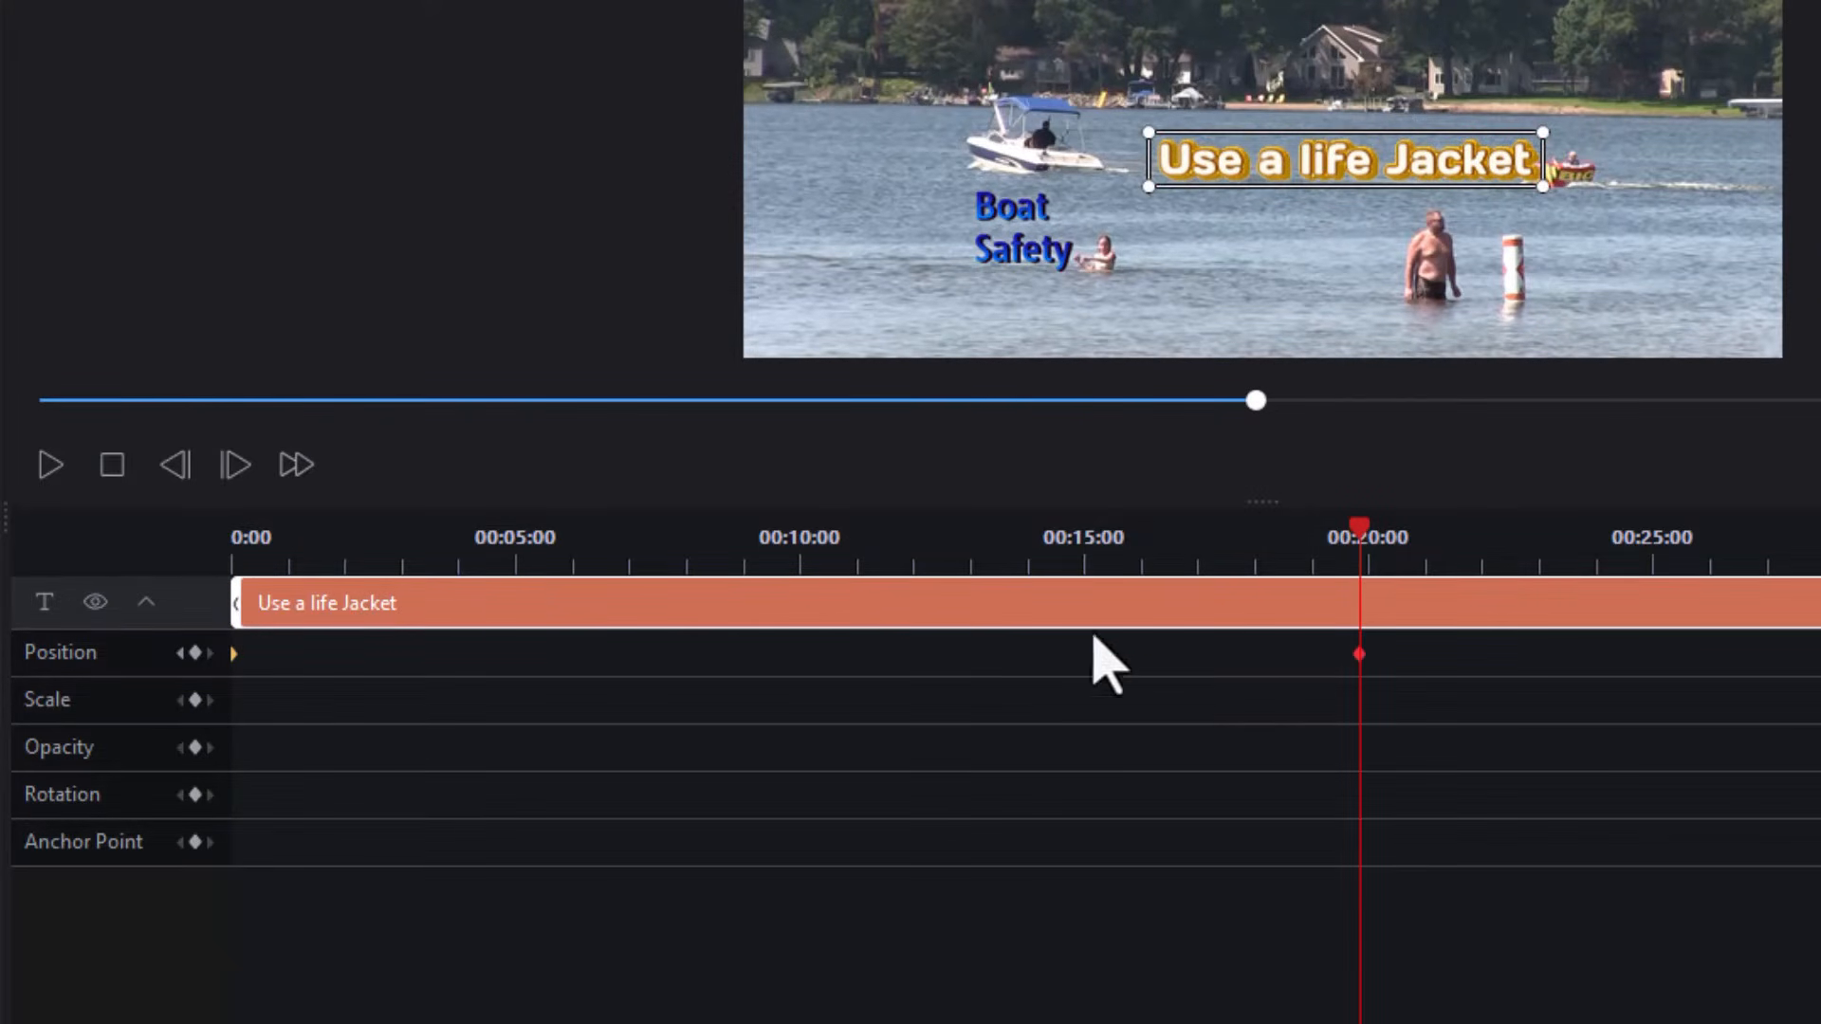
left_click(722, 537)
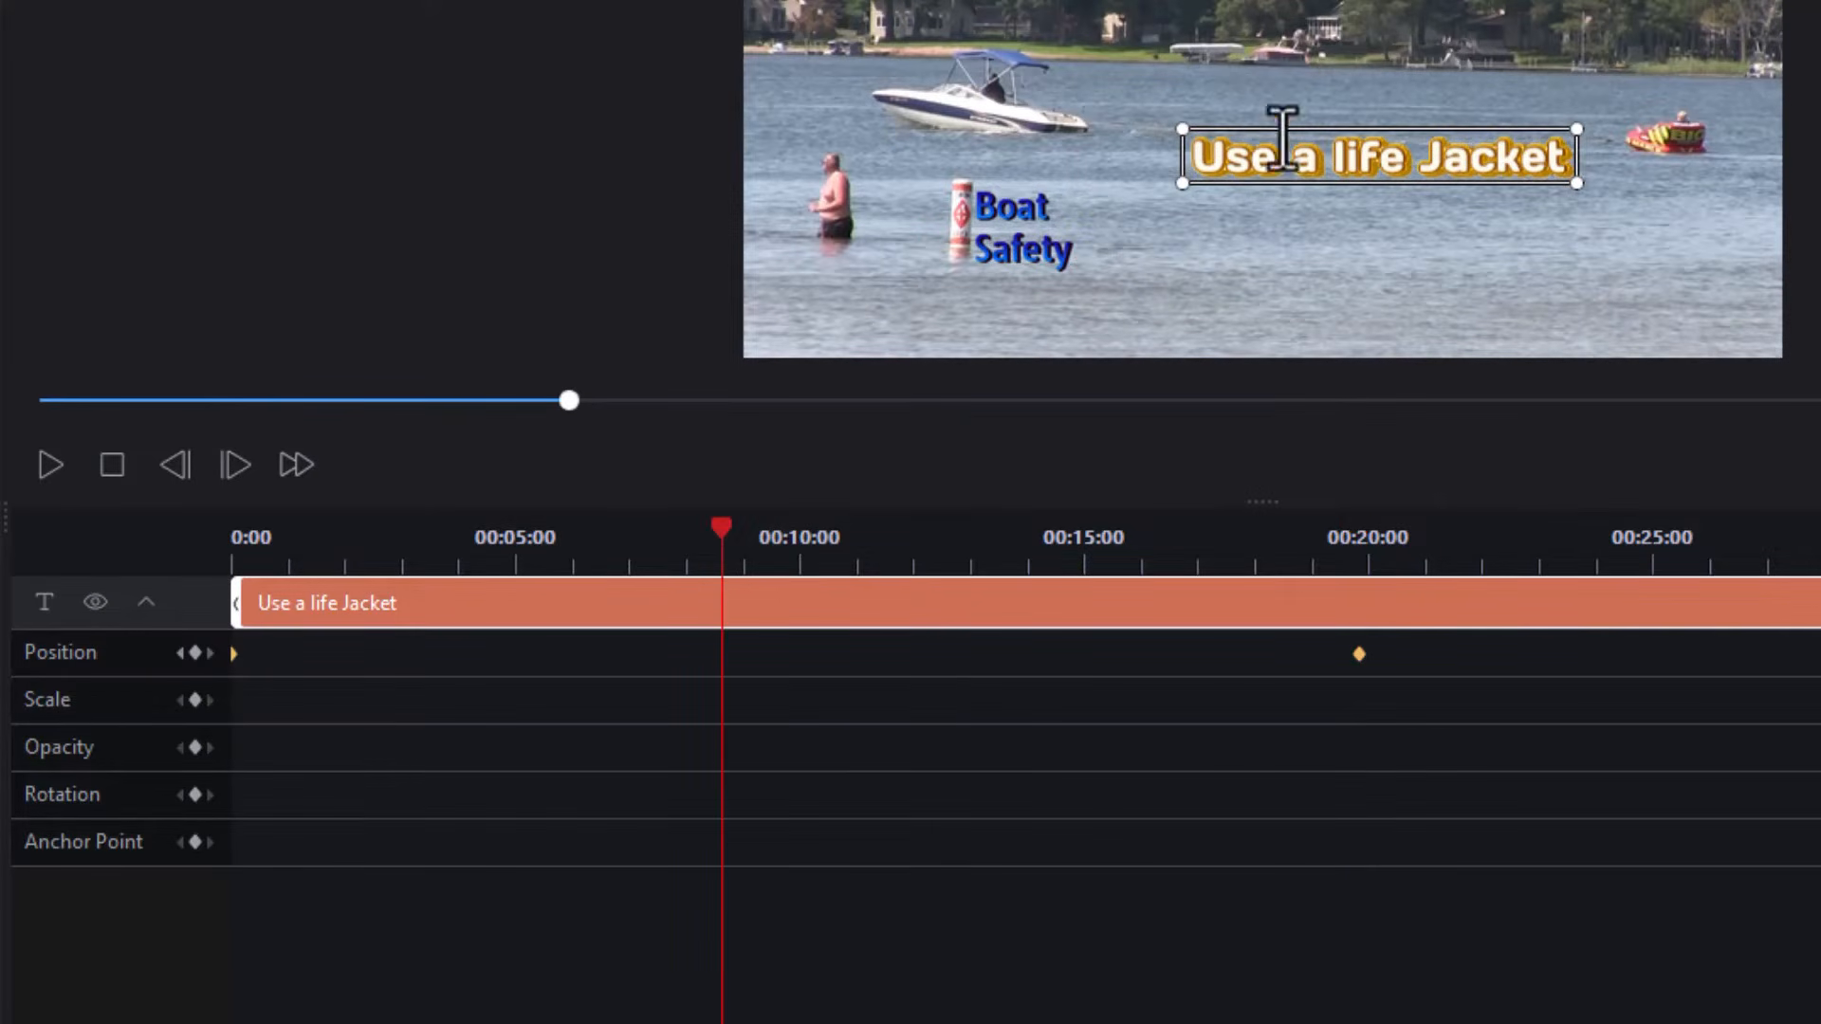
left_click_drag(1284, 118, 1231, 85)
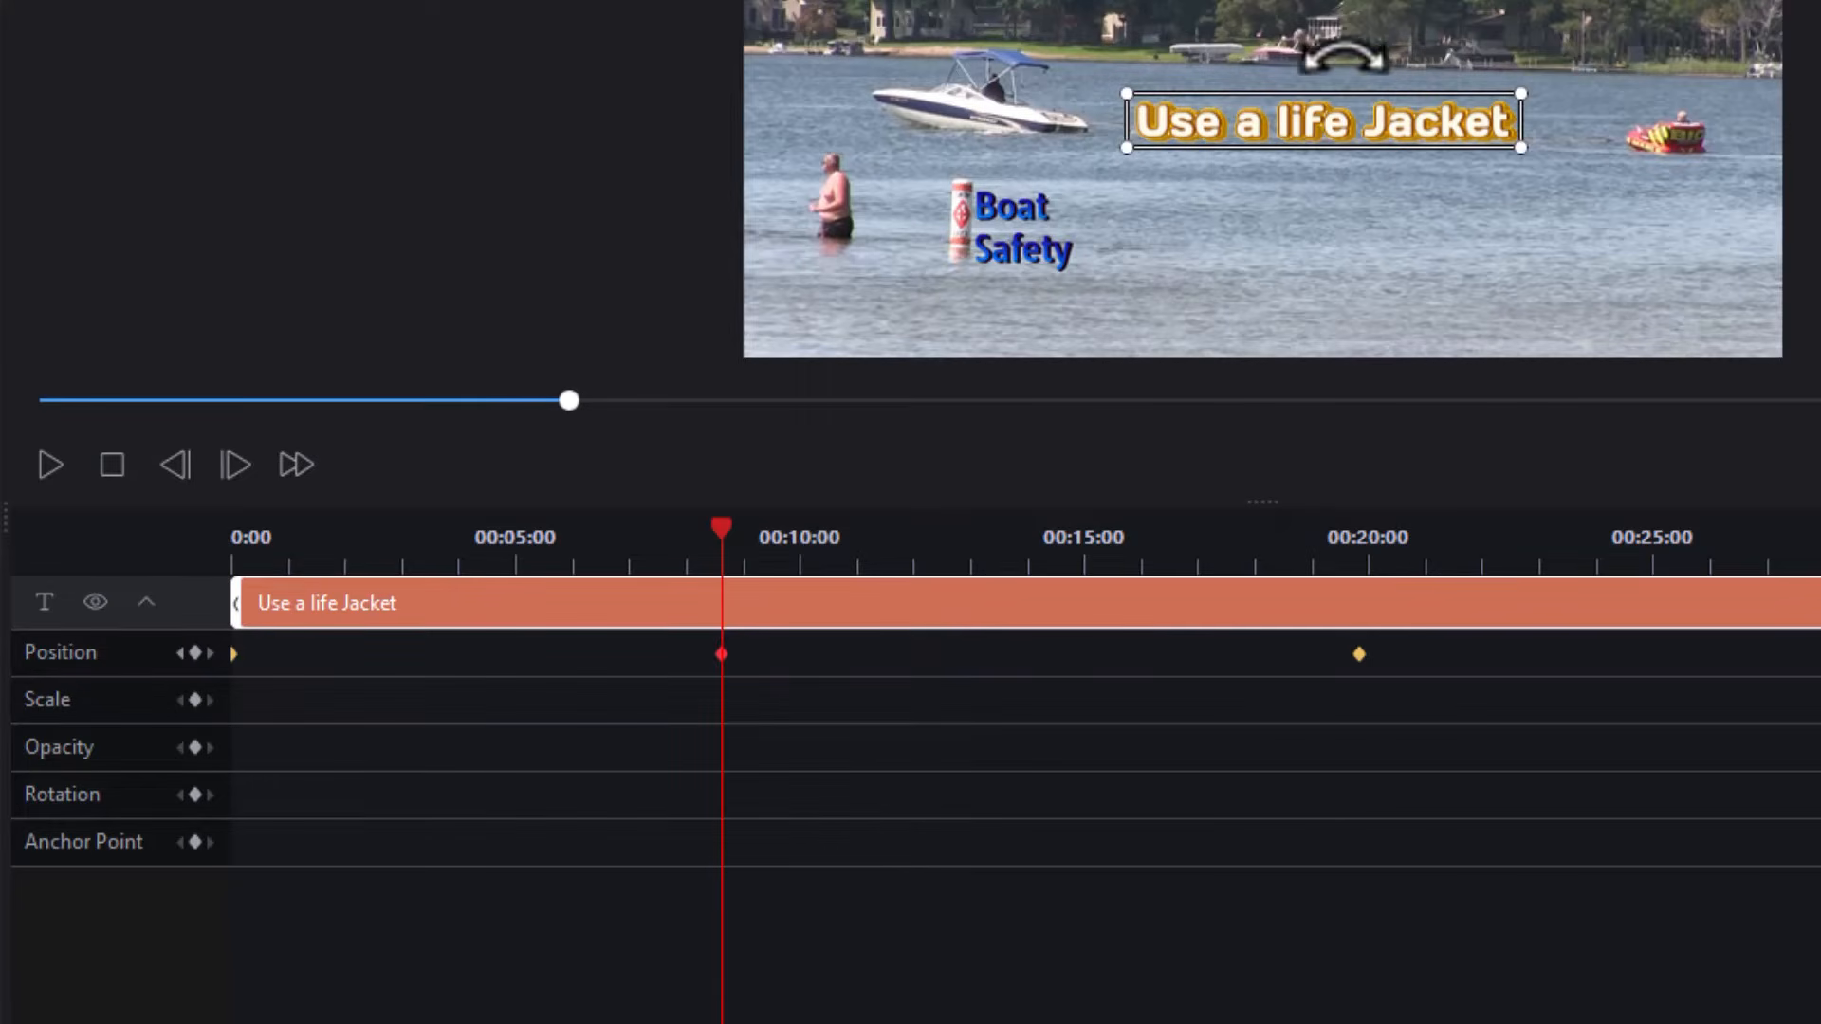
left_click(1036, 551)
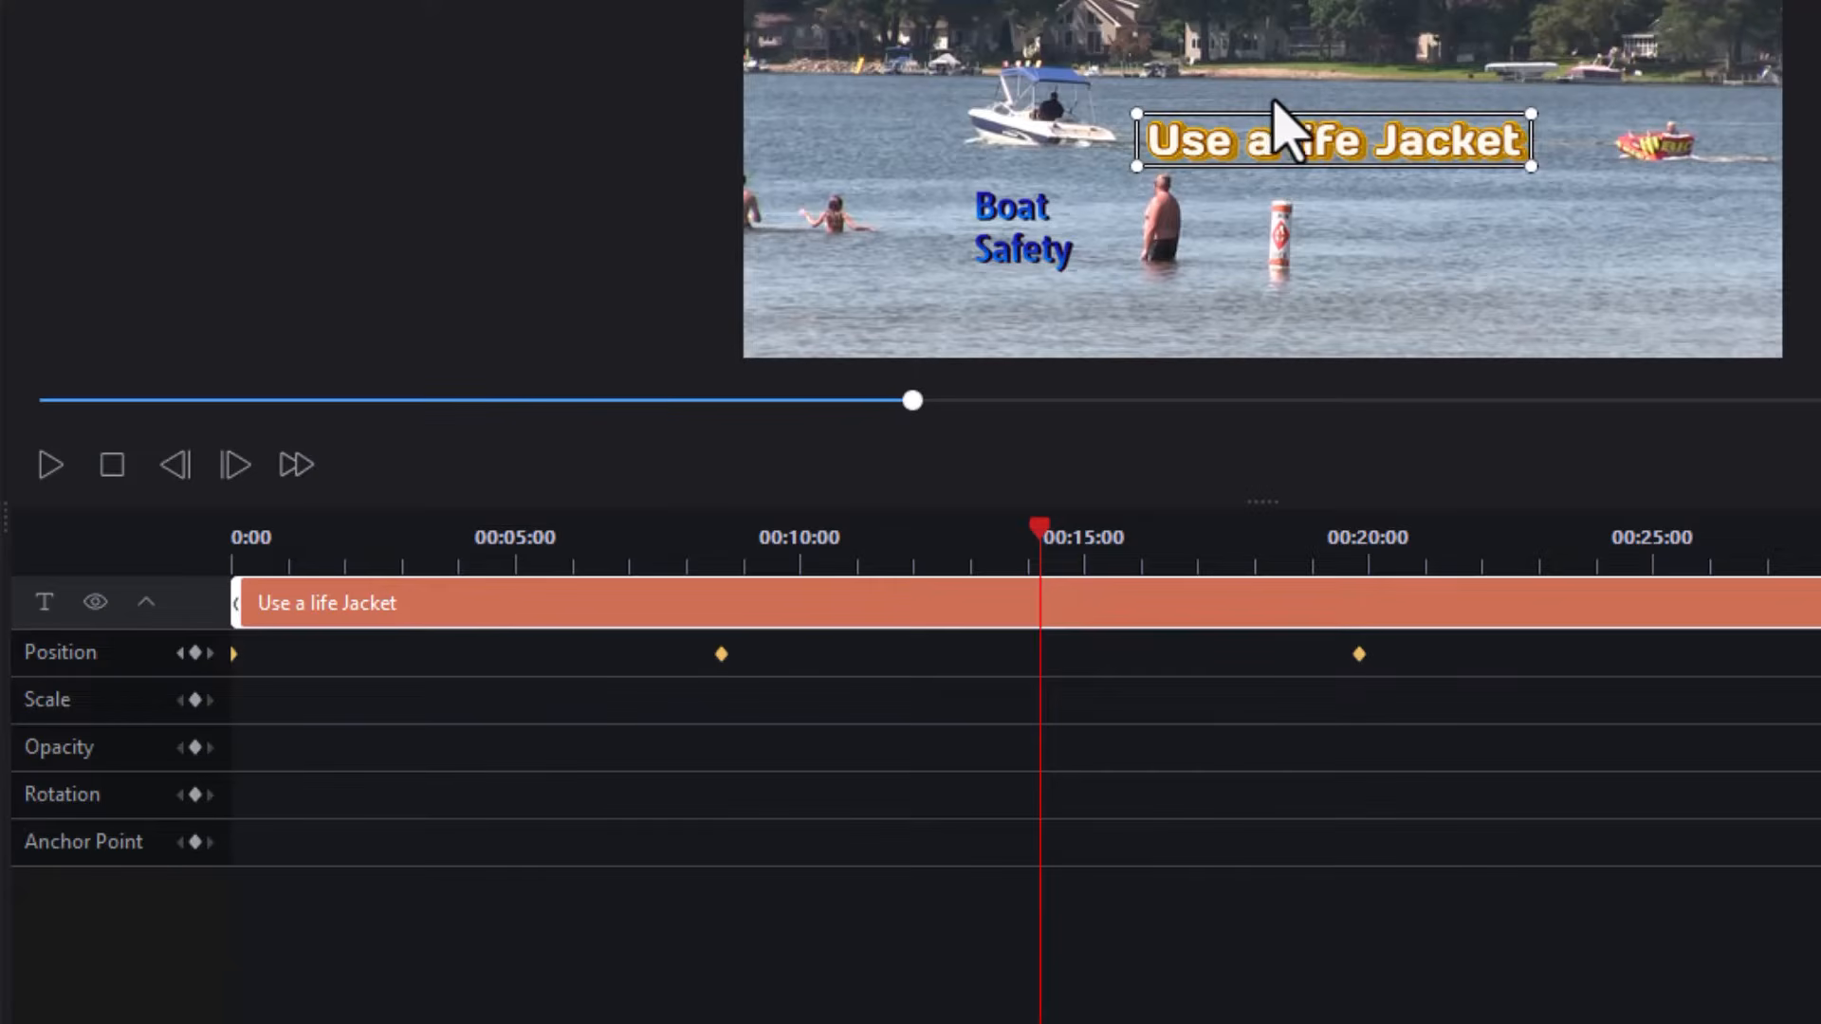
left_click_drag(1276, 112, 1309, 112)
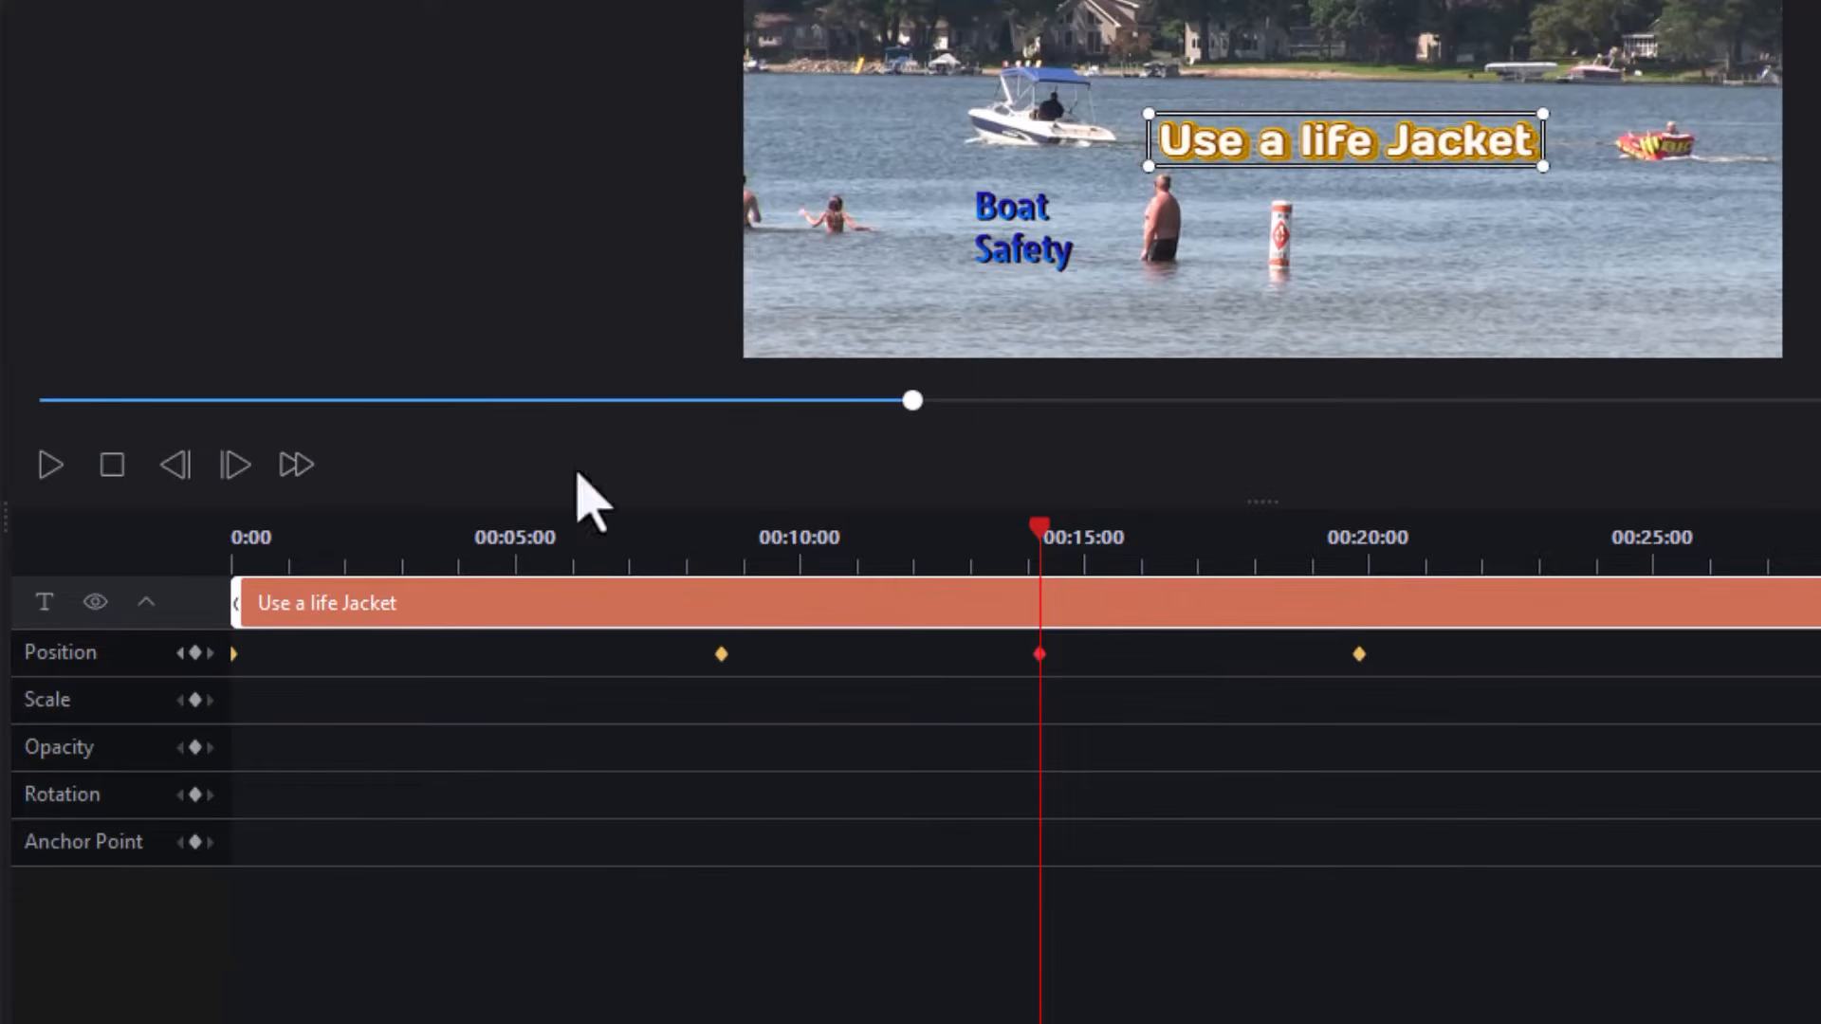
- Enlarge the preview area and add a position keyframe at about 4 seconds by moving the title lower behind the boat
left_click(446, 542)
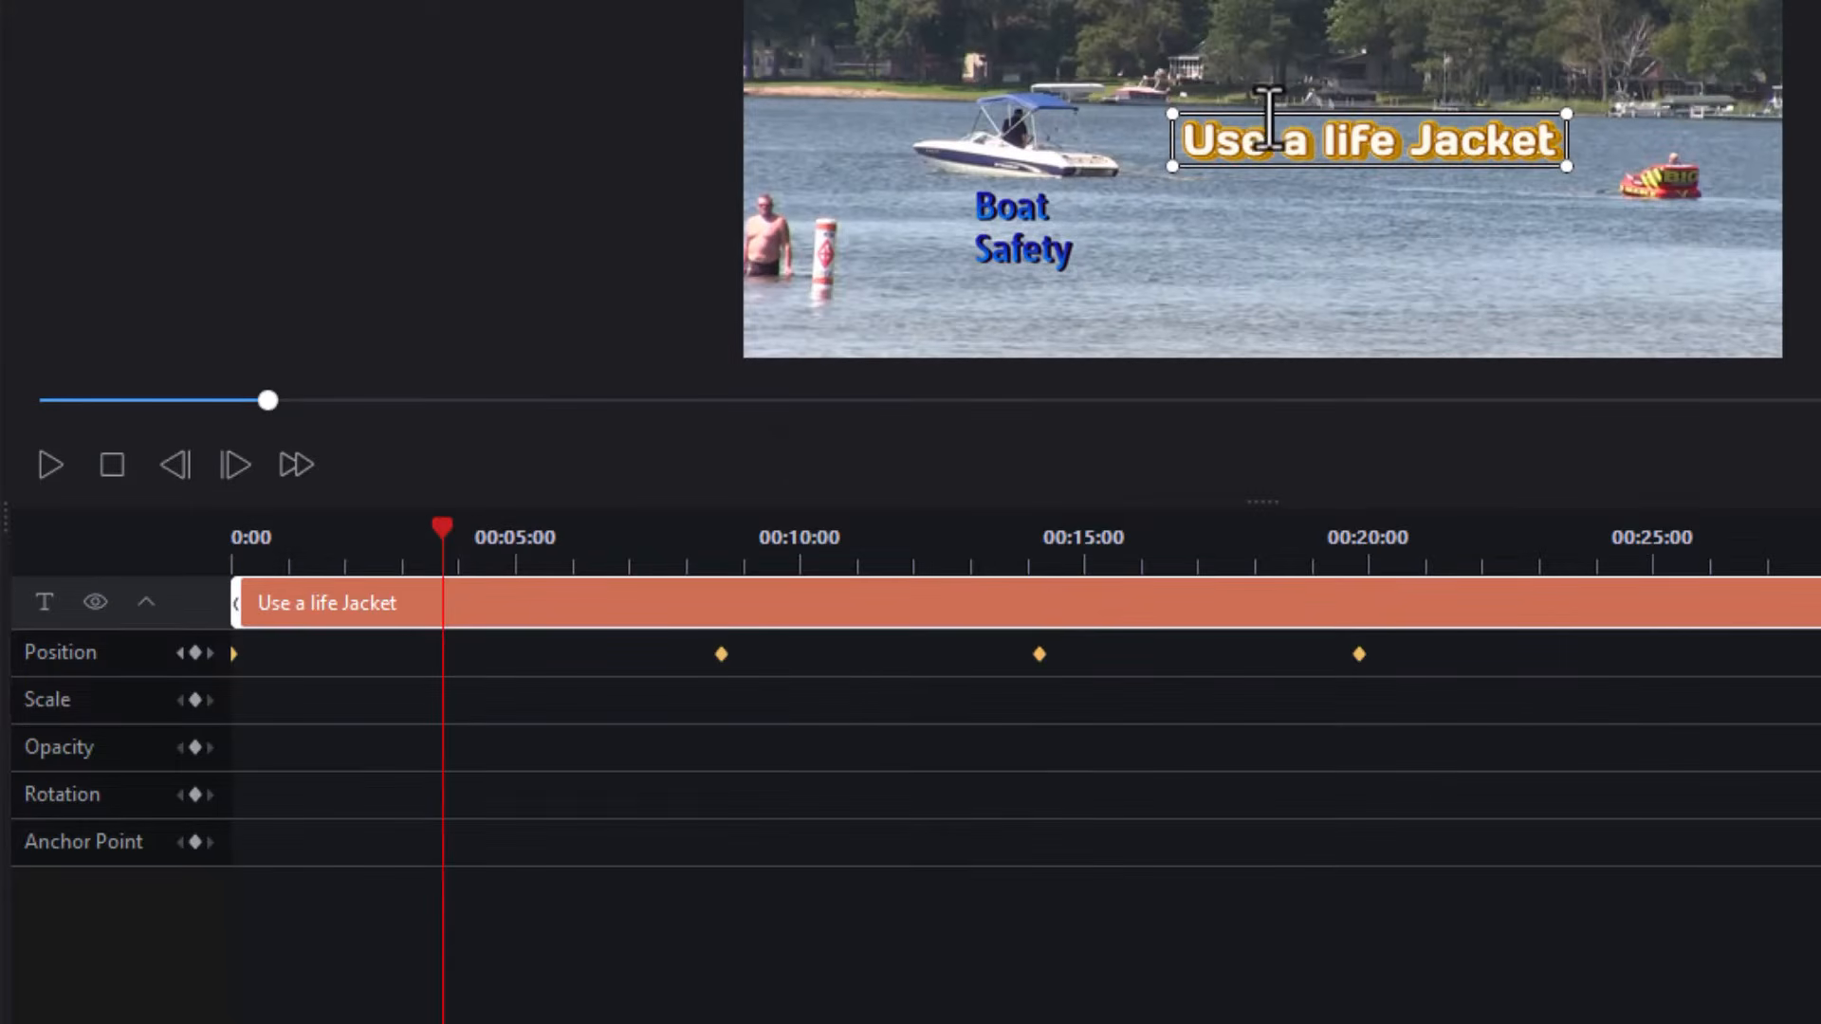
double_click(1241, 142)
left_click_drag(1229, 178, 1239, 152)
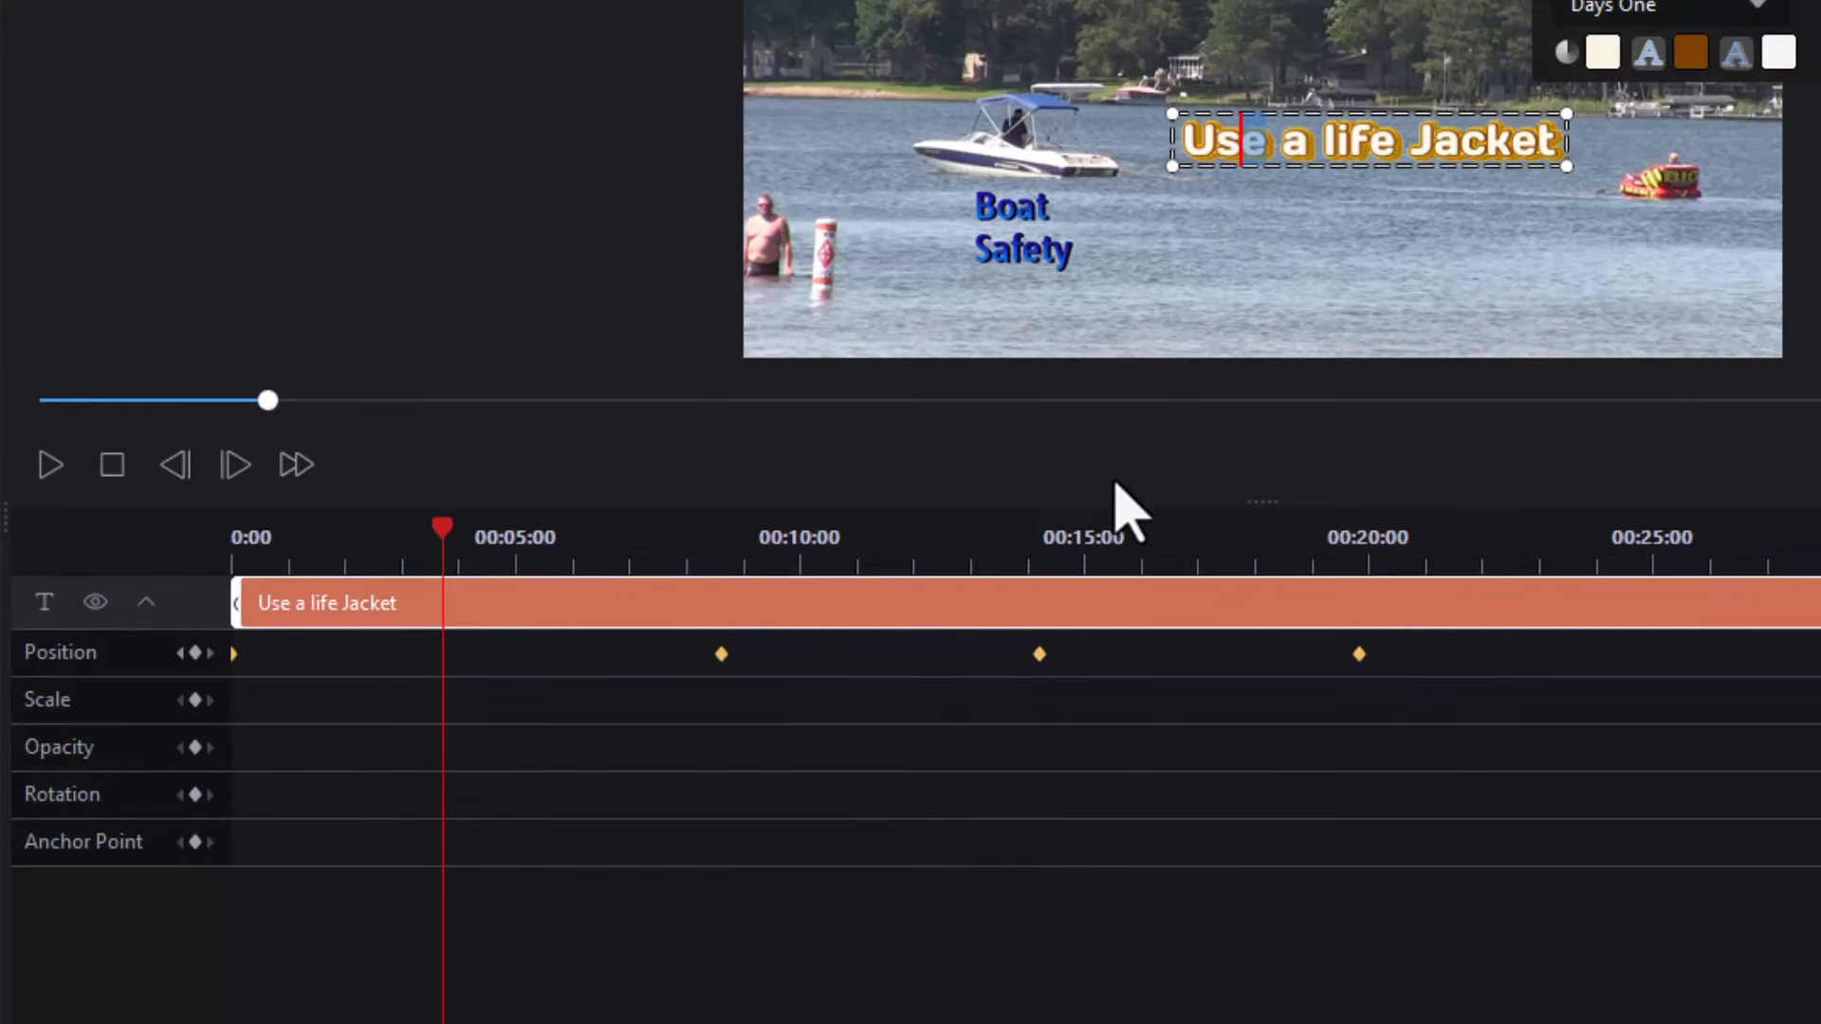
left_click_drag(1109, 500, 1117, 837)
left_click_drag(1300, 299, 1234, 390)
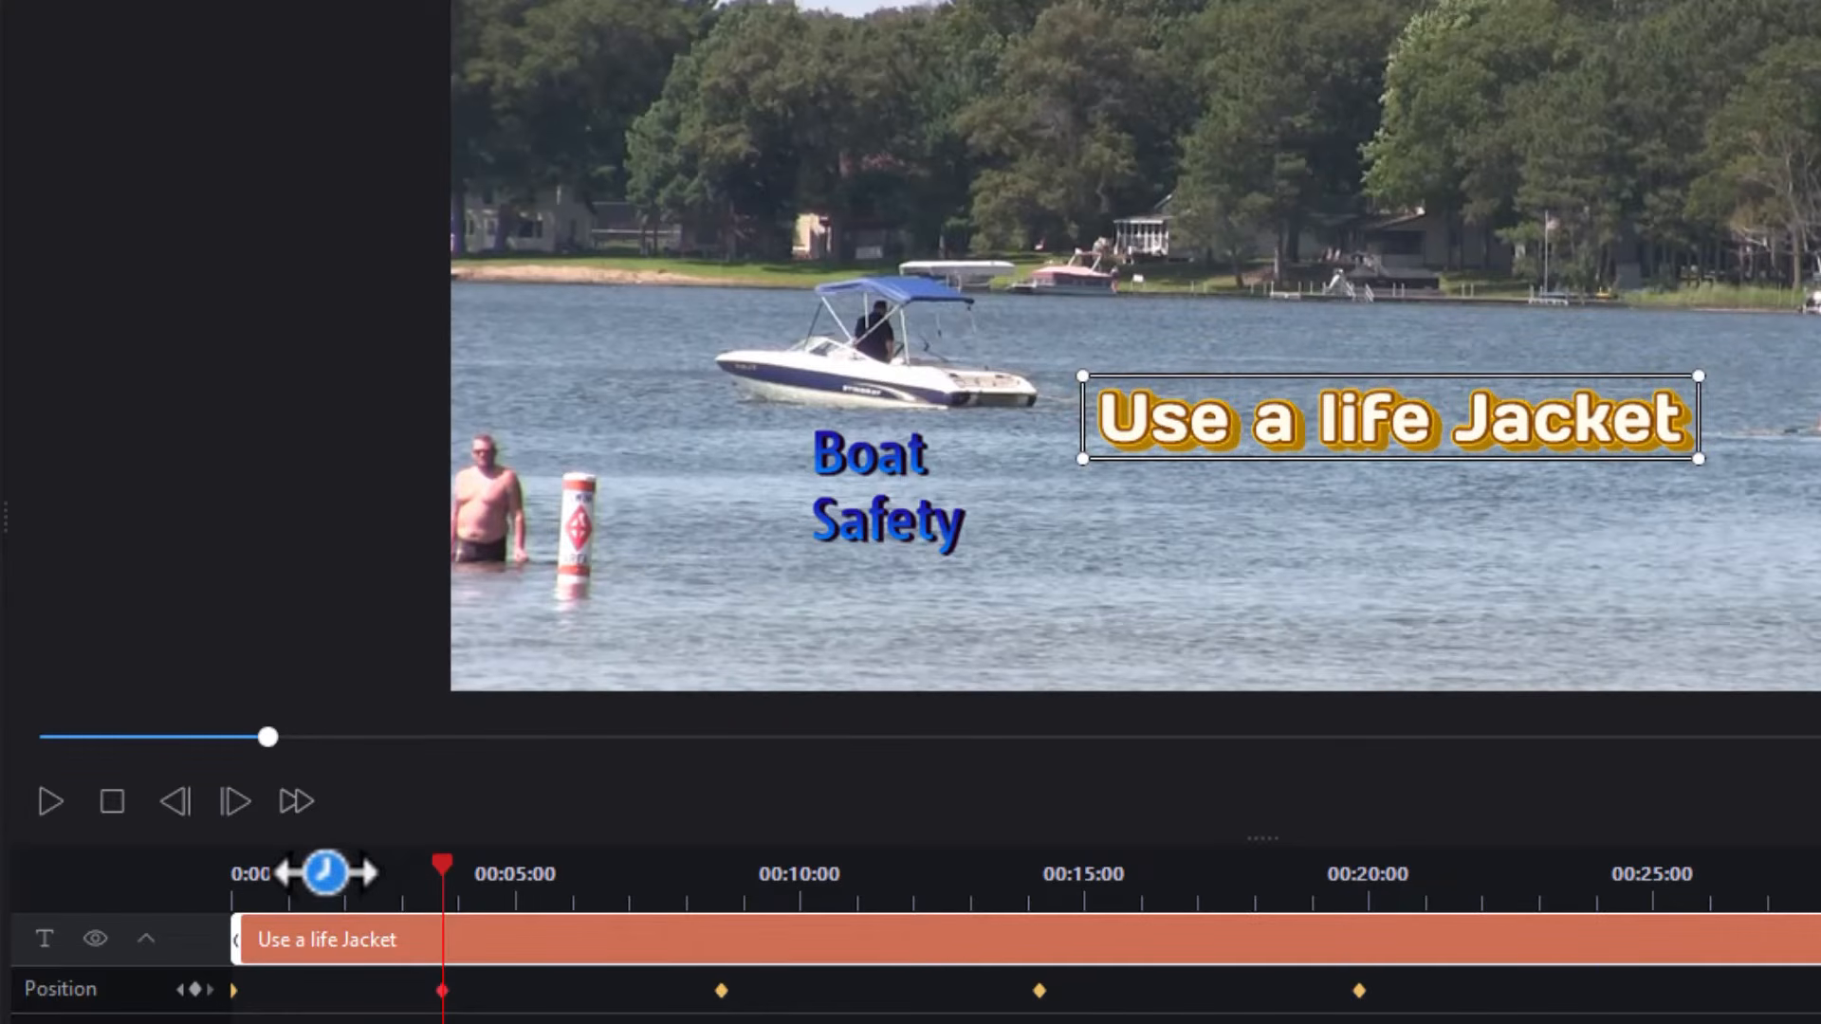
- Add position keyframes at about 1.5 and 6 seconds by realigning the title behind the boat
left_click(326, 867)
double_click(1323, 359)
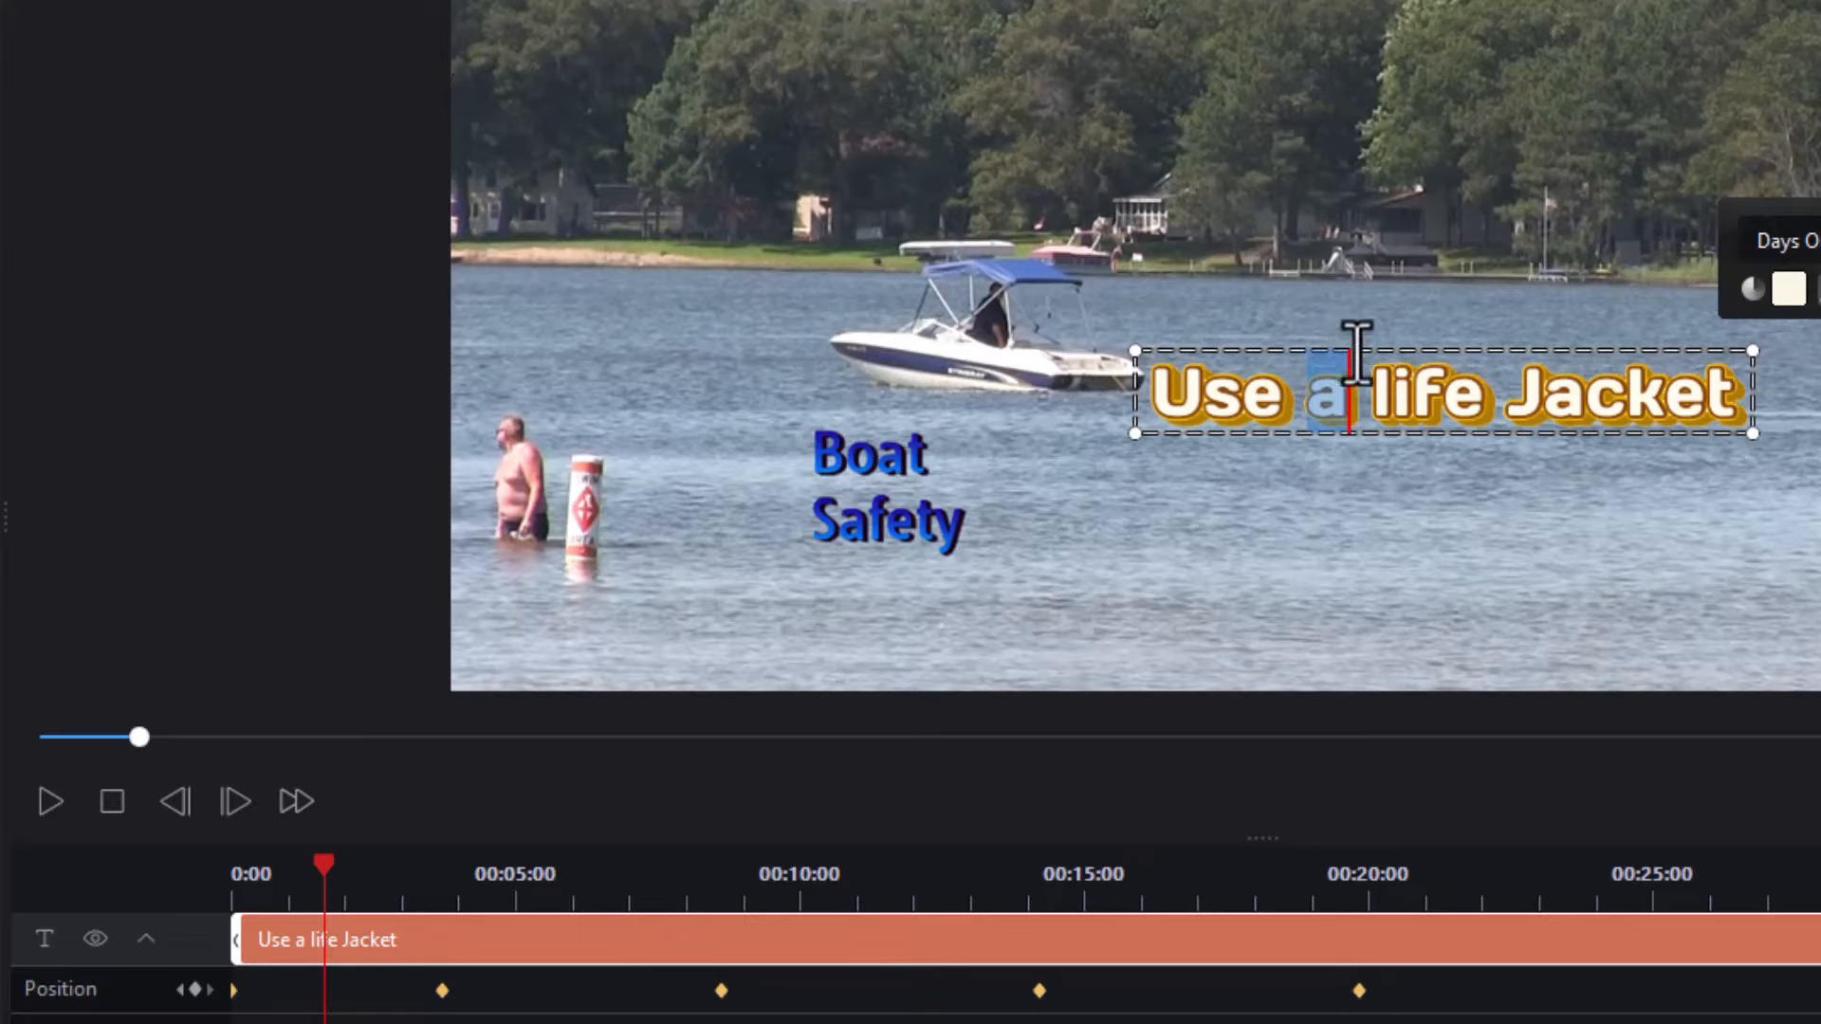
left_click_drag(1358, 341, 1394, 317)
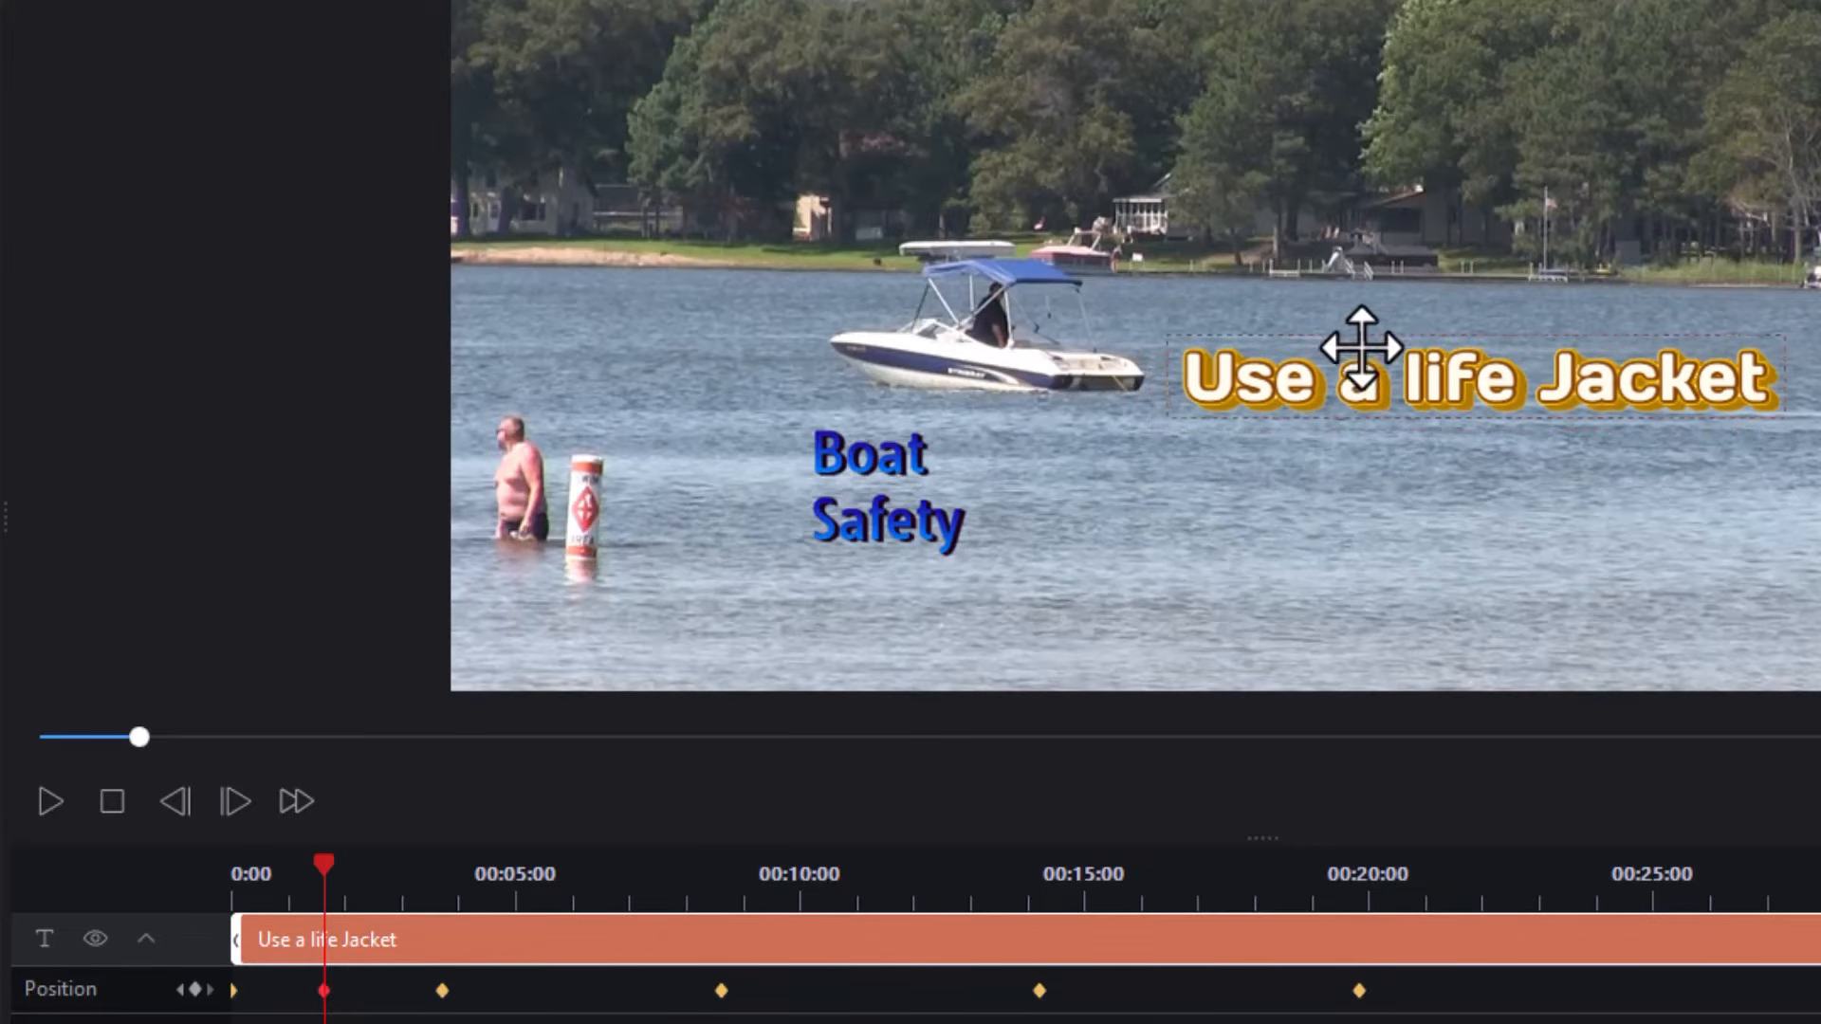
left_click(568, 877)
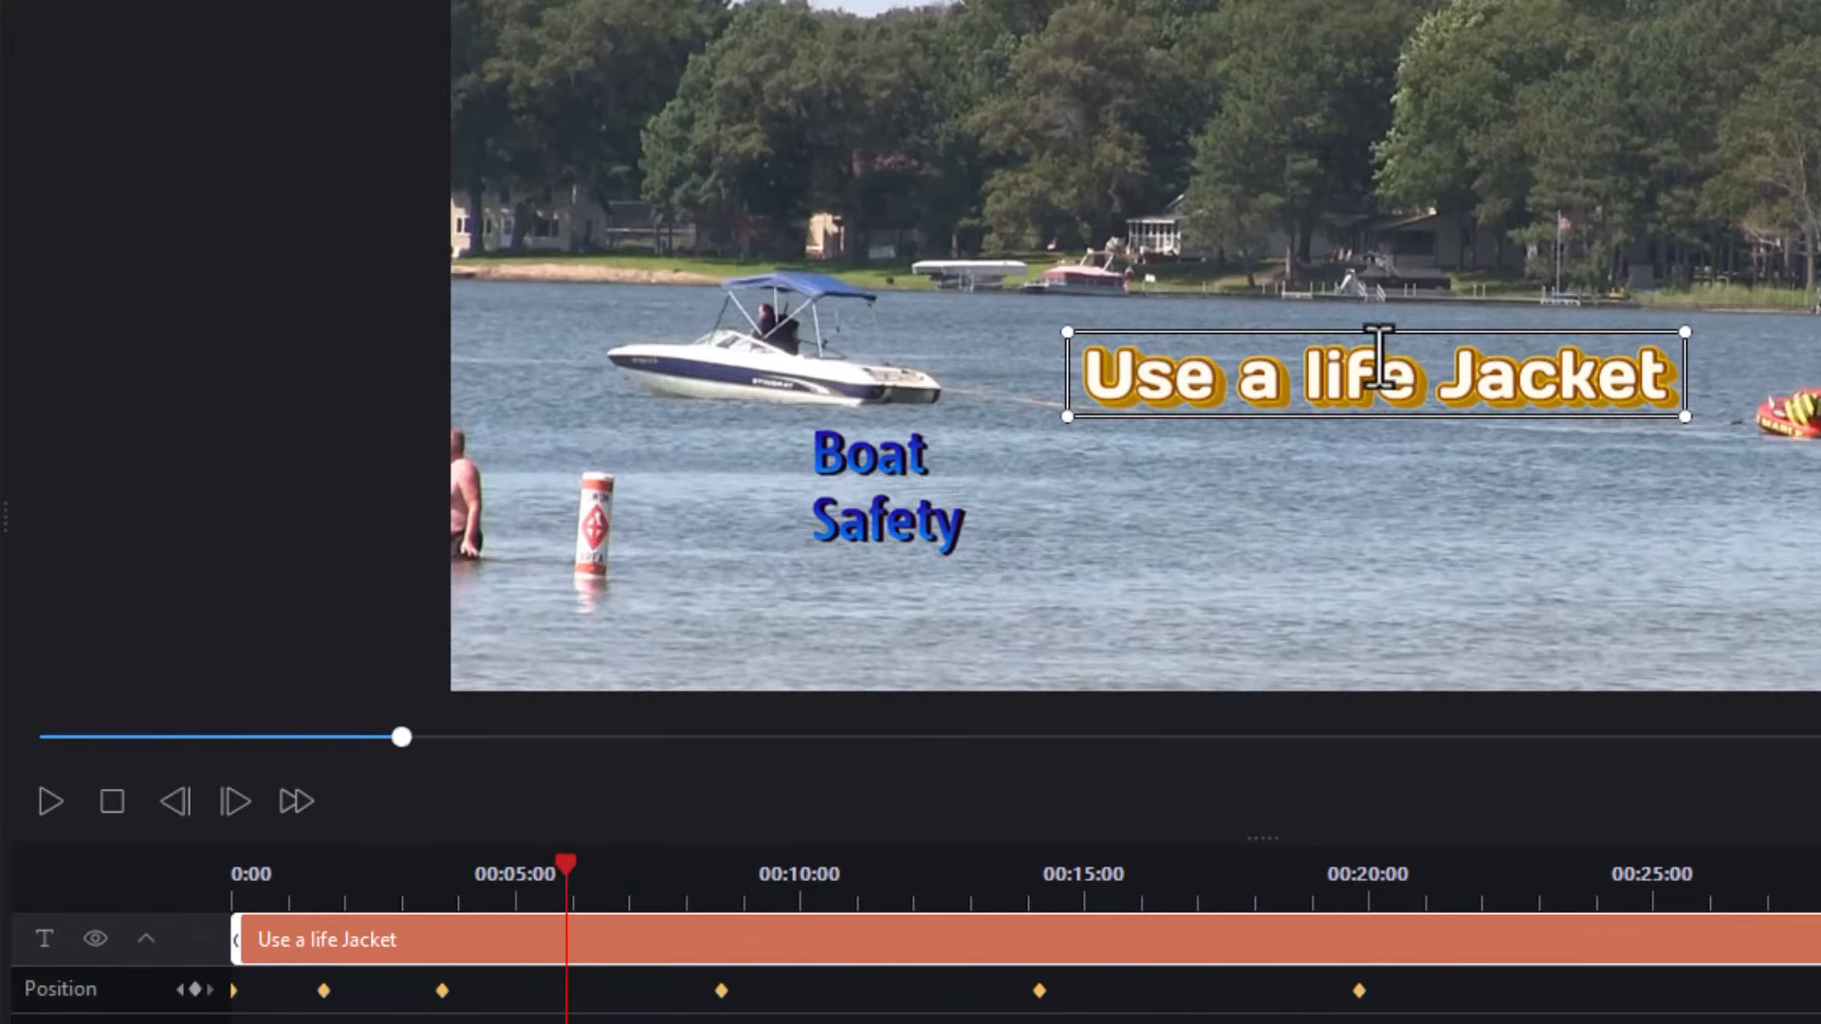
left_click_drag(1287, 329, 1254, 355)
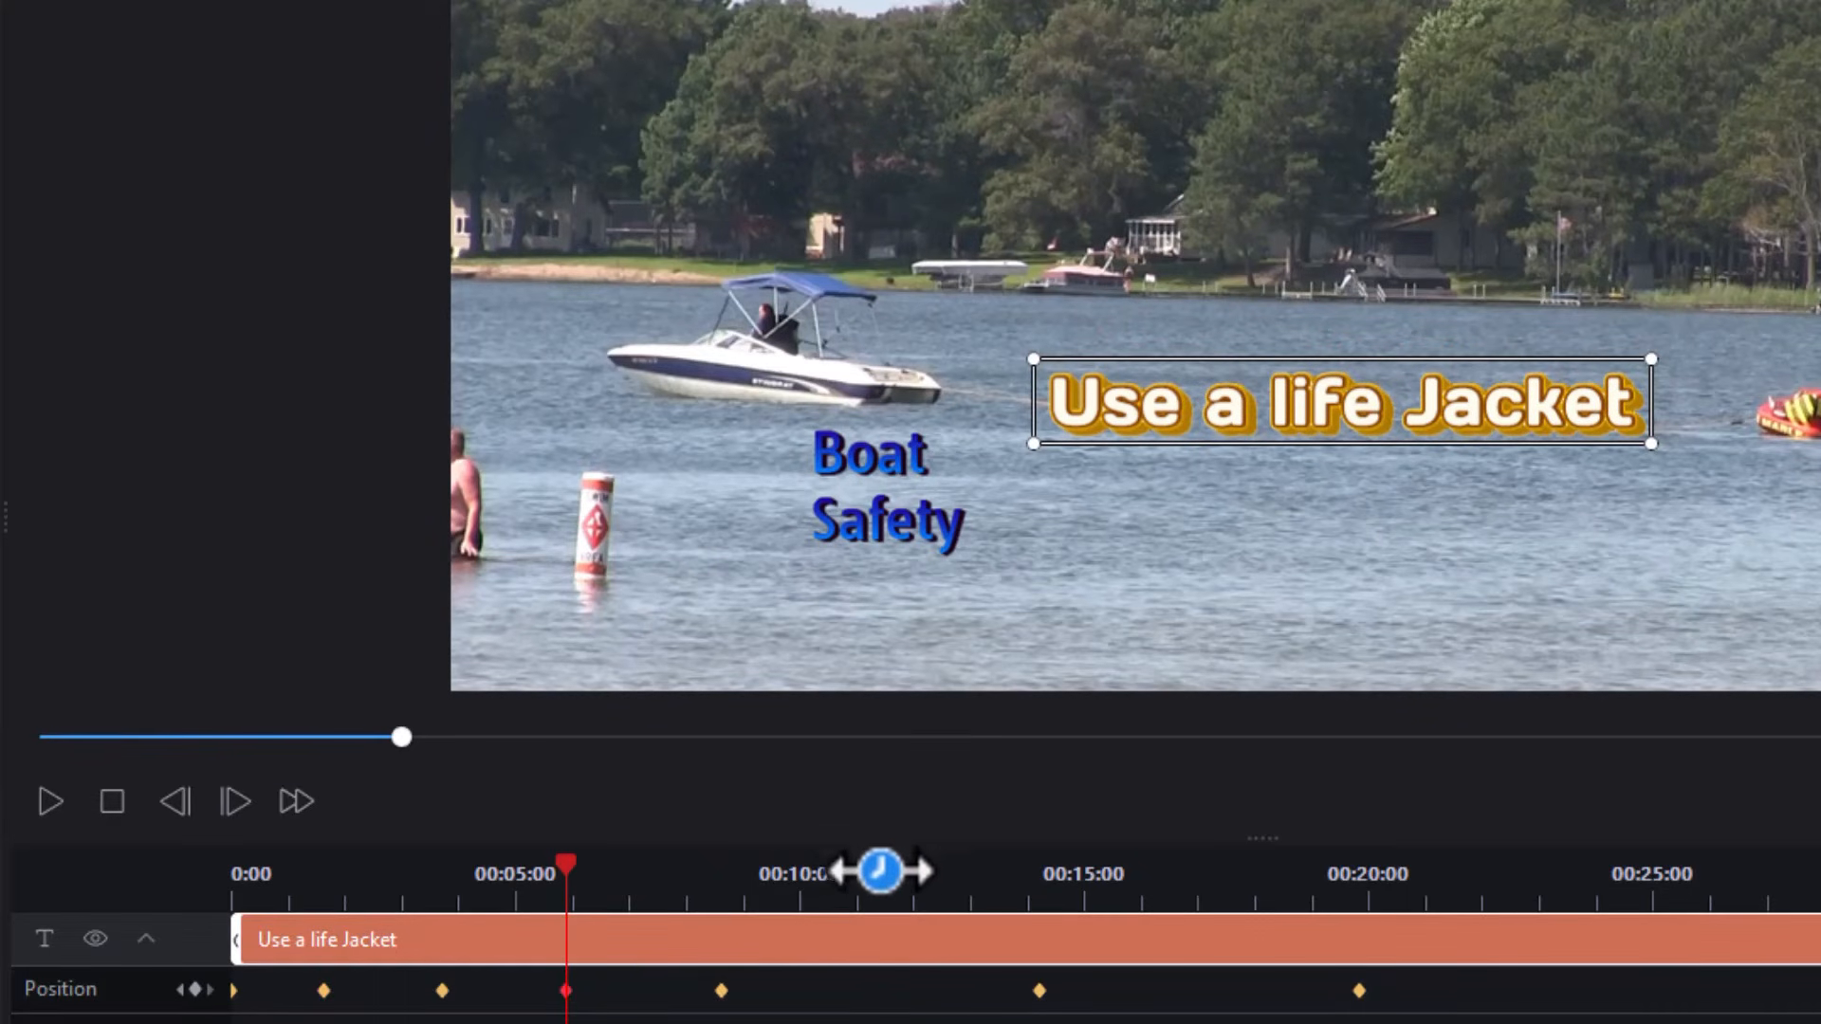
- Add title position keyframes behind the boat at about 11 and 16.5 seconds, and play the animation from the start
left_click(870, 882)
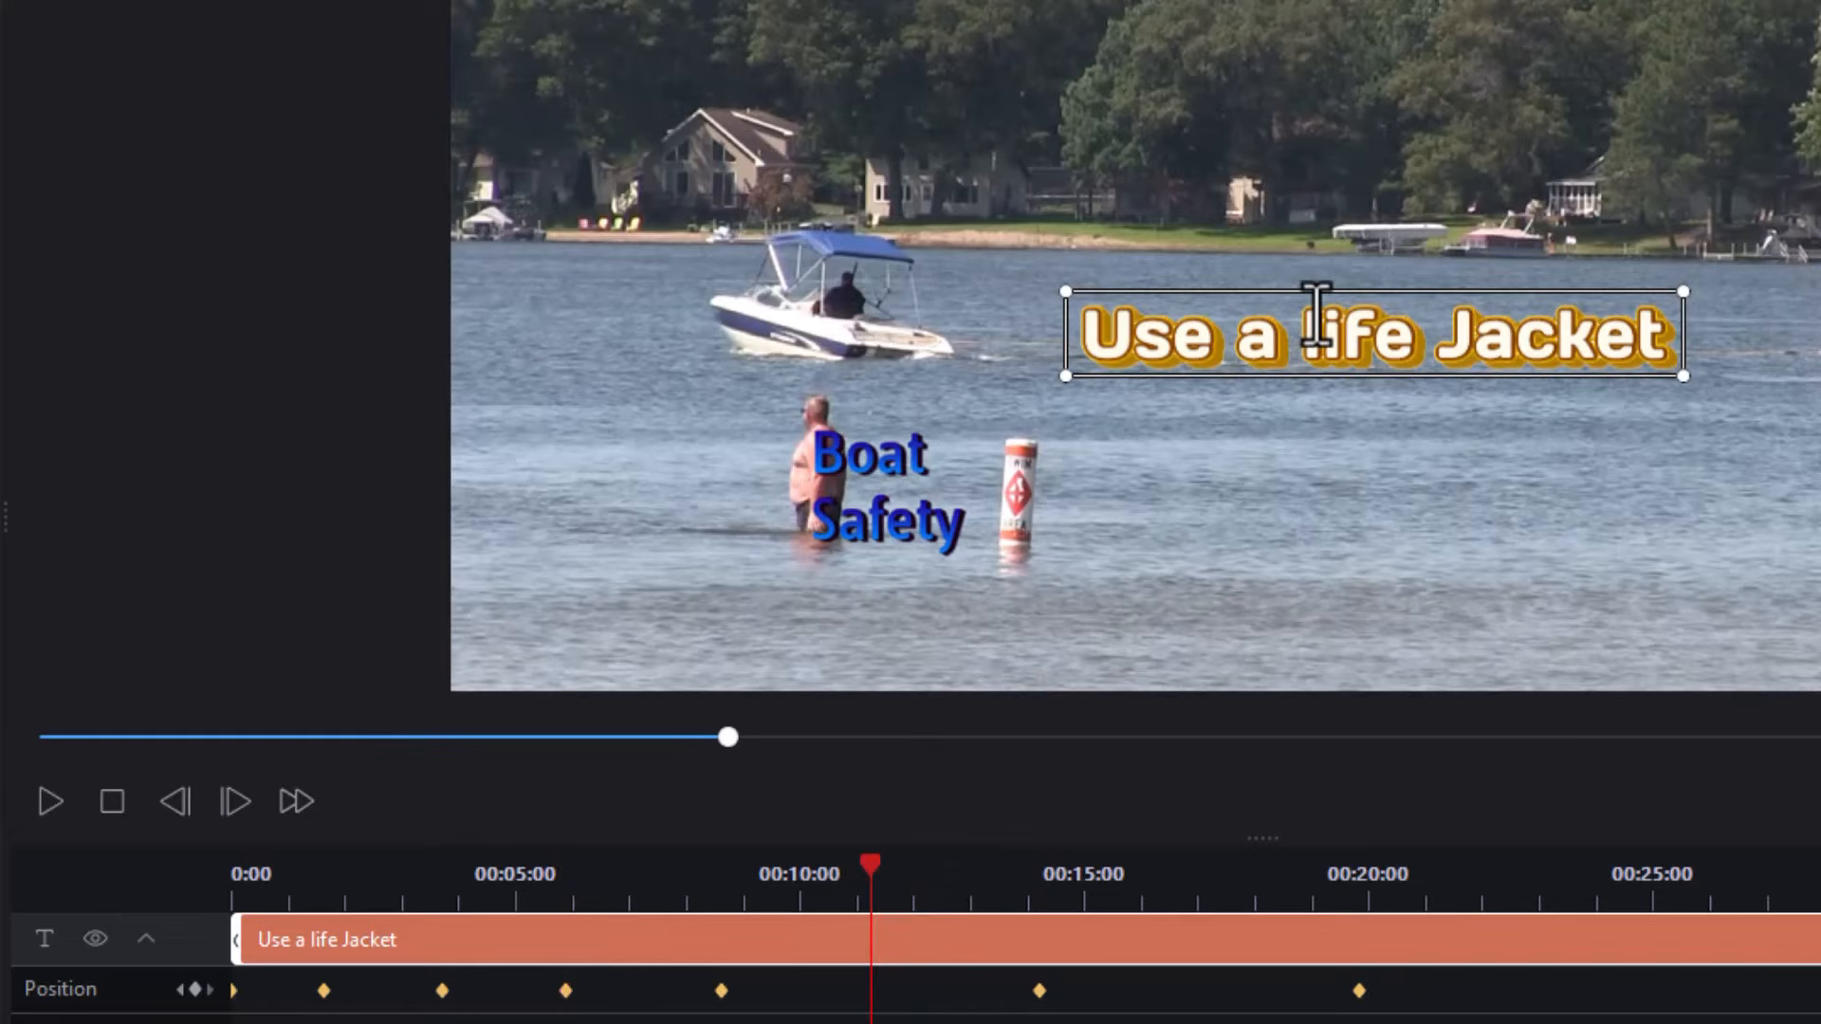
left_click_drag(1321, 280, 1281, 320)
left_click(1176, 880)
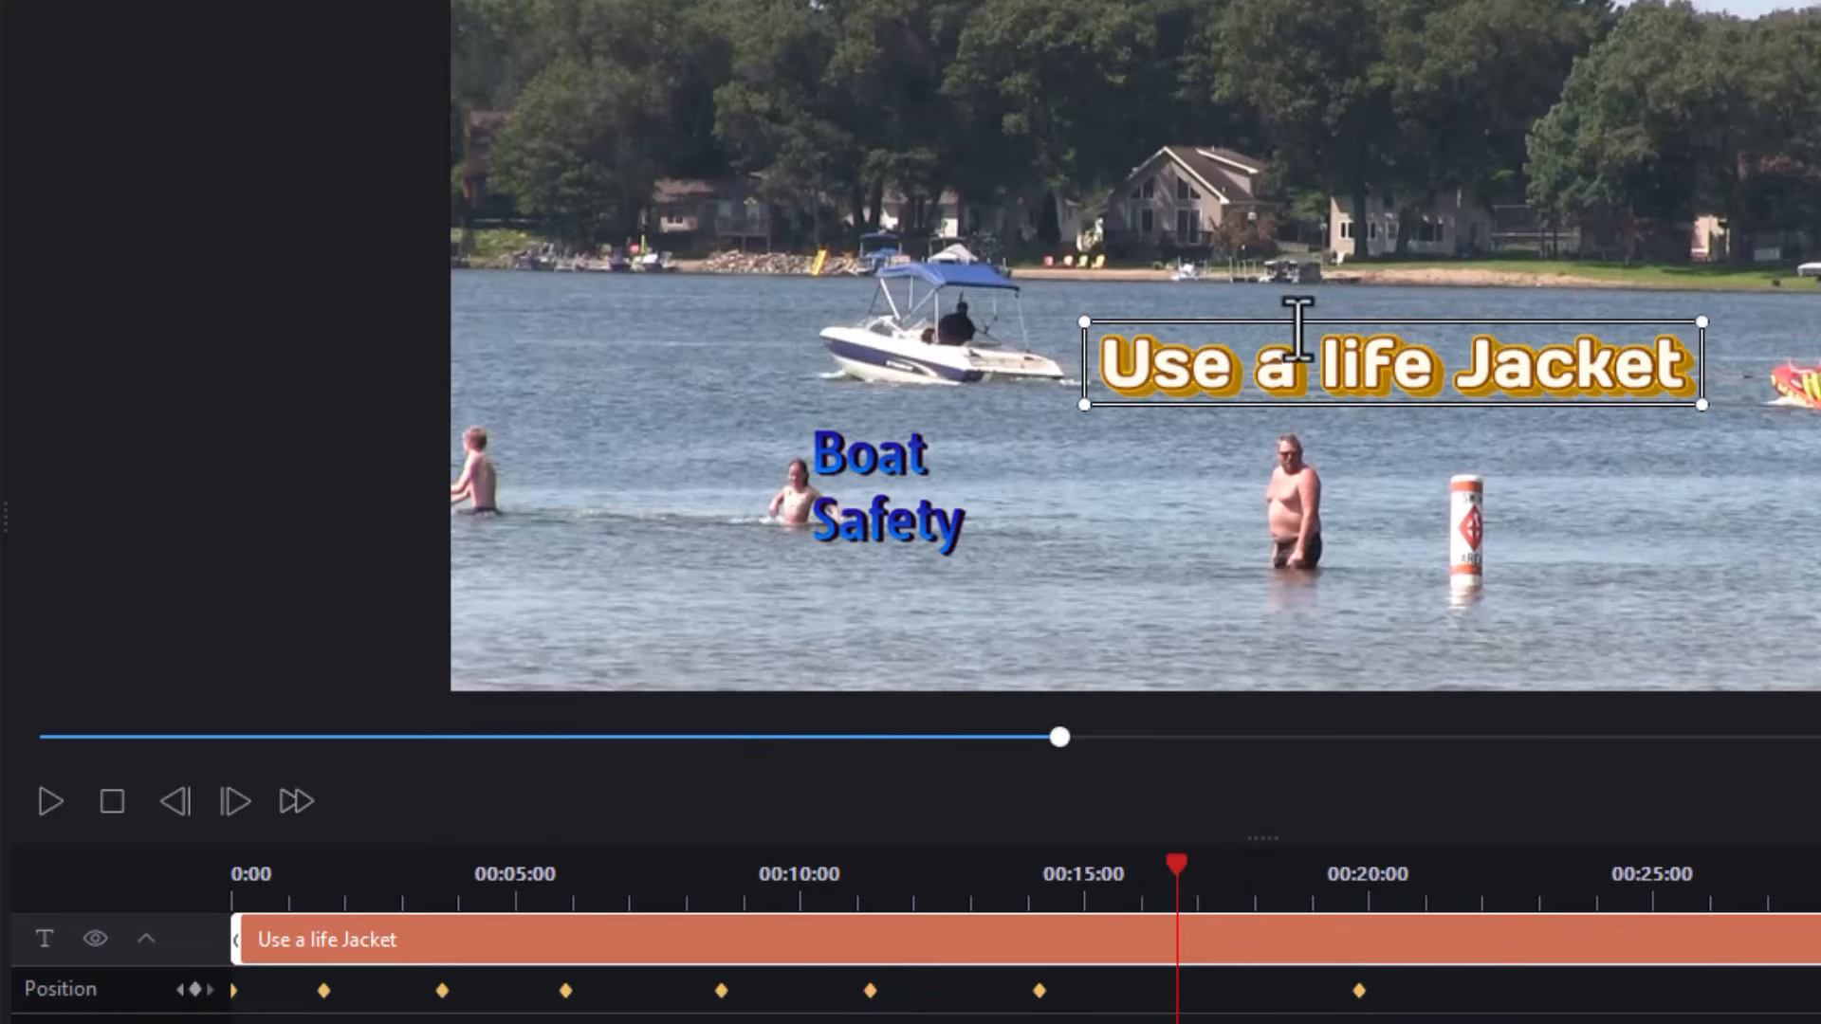
left_click_drag(1300, 319, 1316, 332)
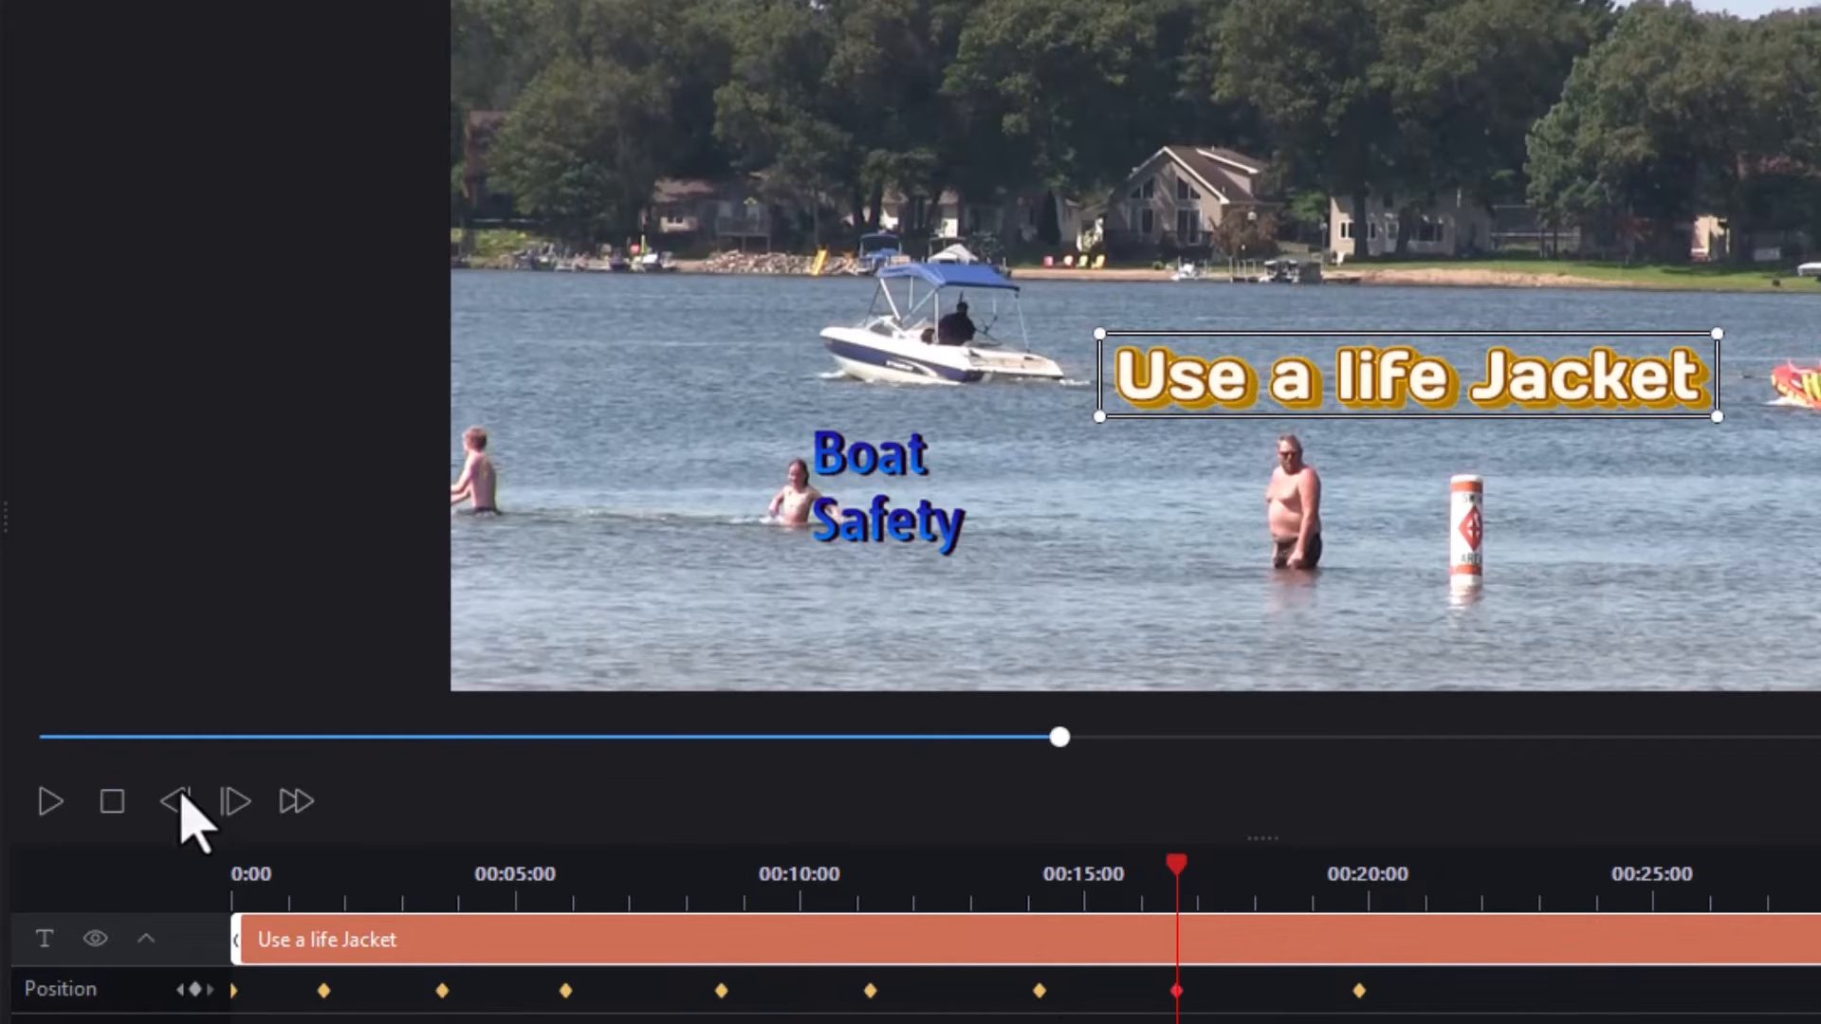
left_click(110, 809)
left_click(50, 804)
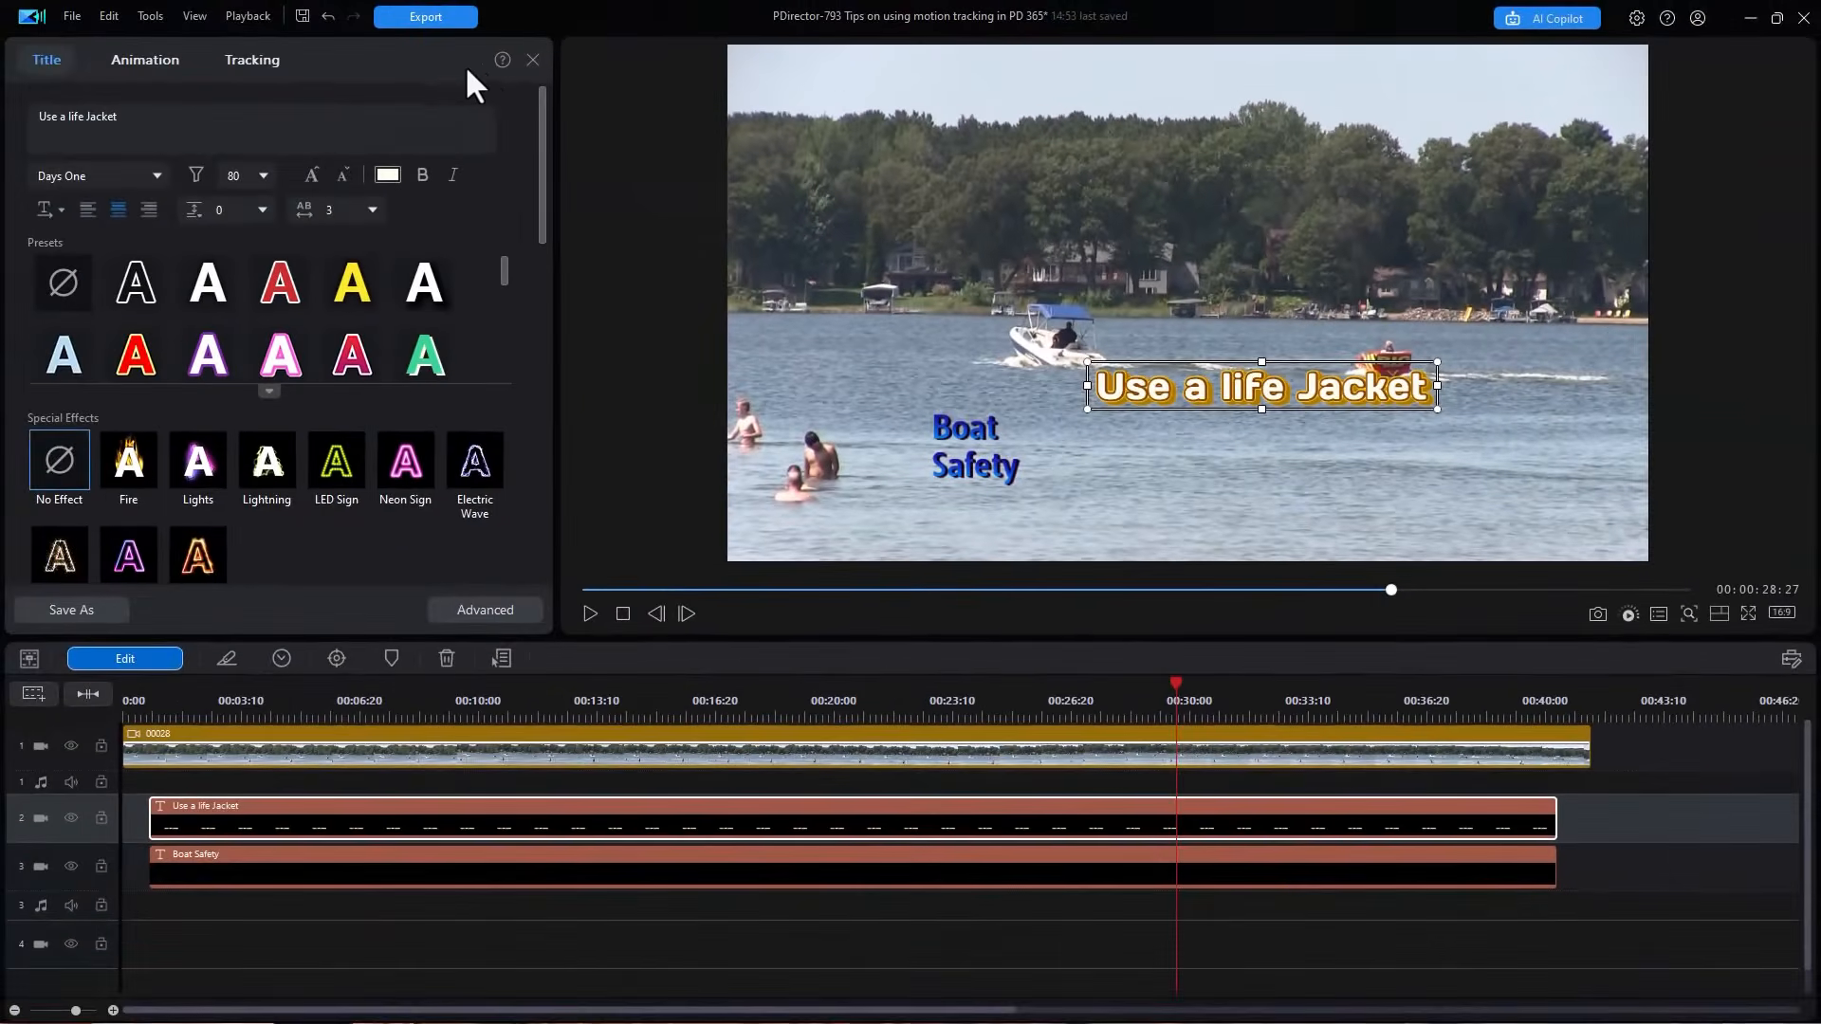
- Add the custom title "2a" near the start of track 4 and extend it to about 00:00:36:26
left_click(533, 59)
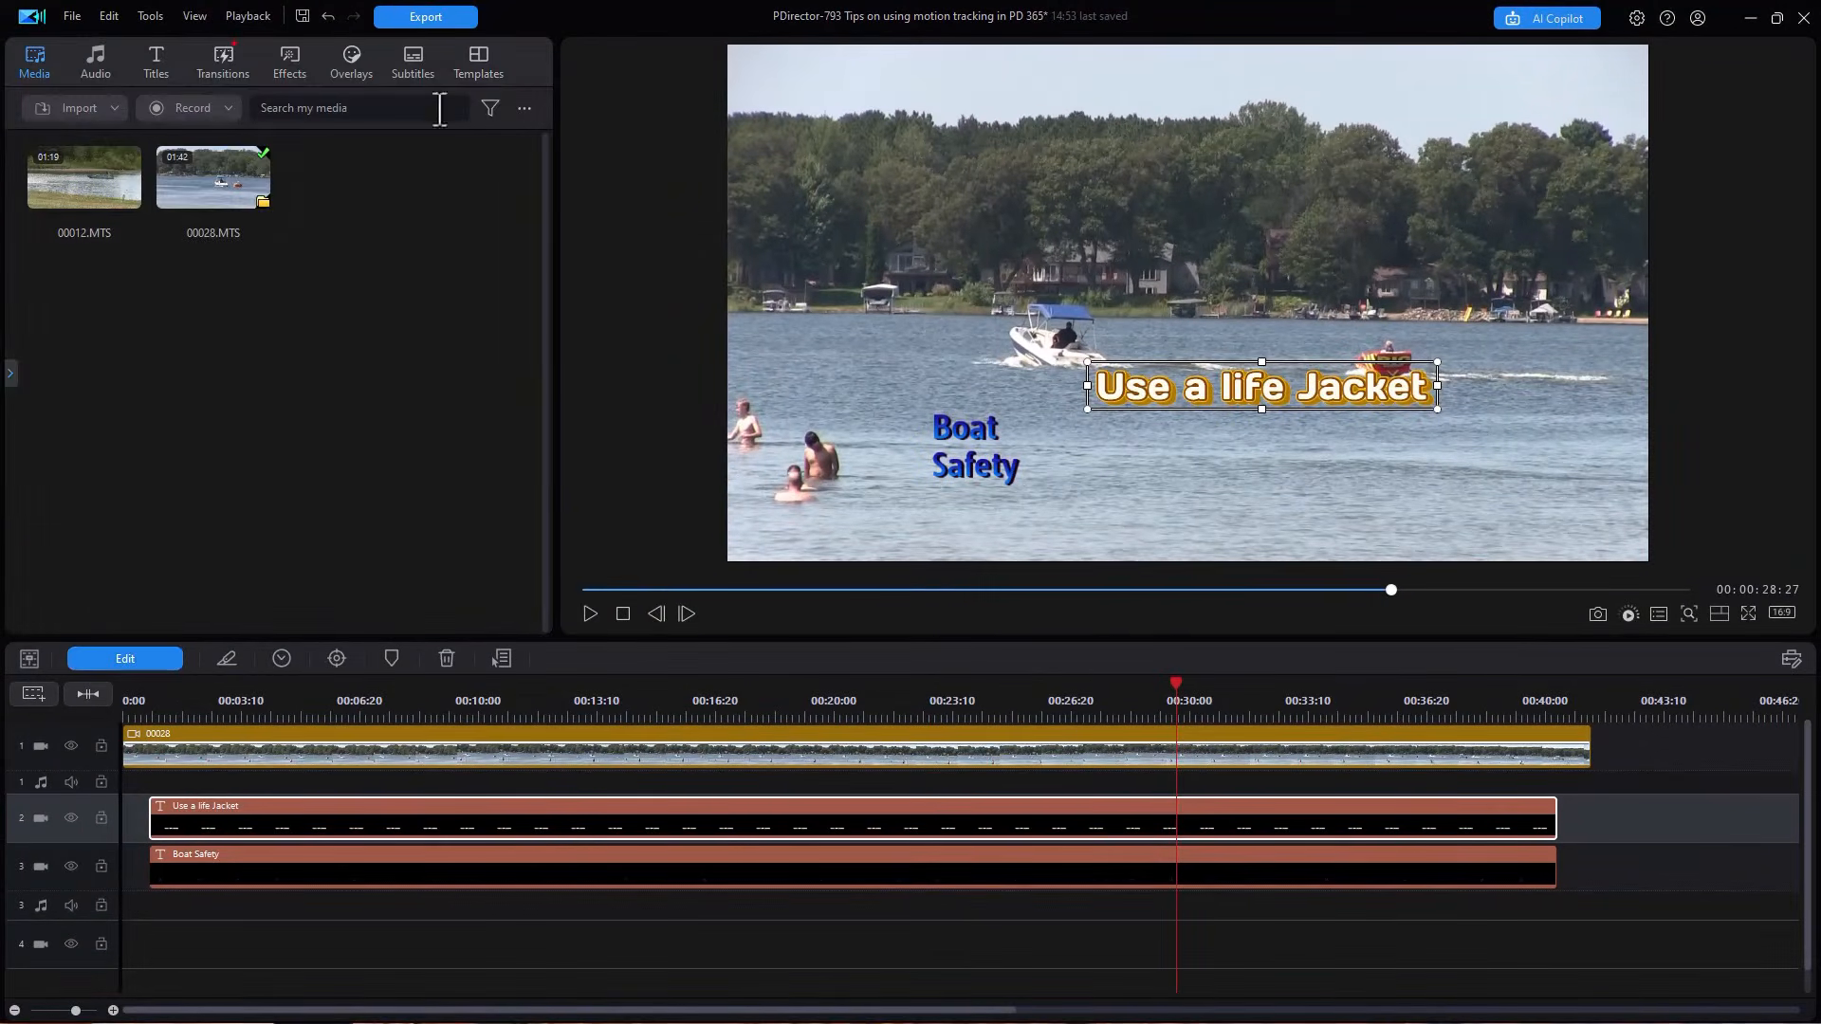
left_click(158, 64)
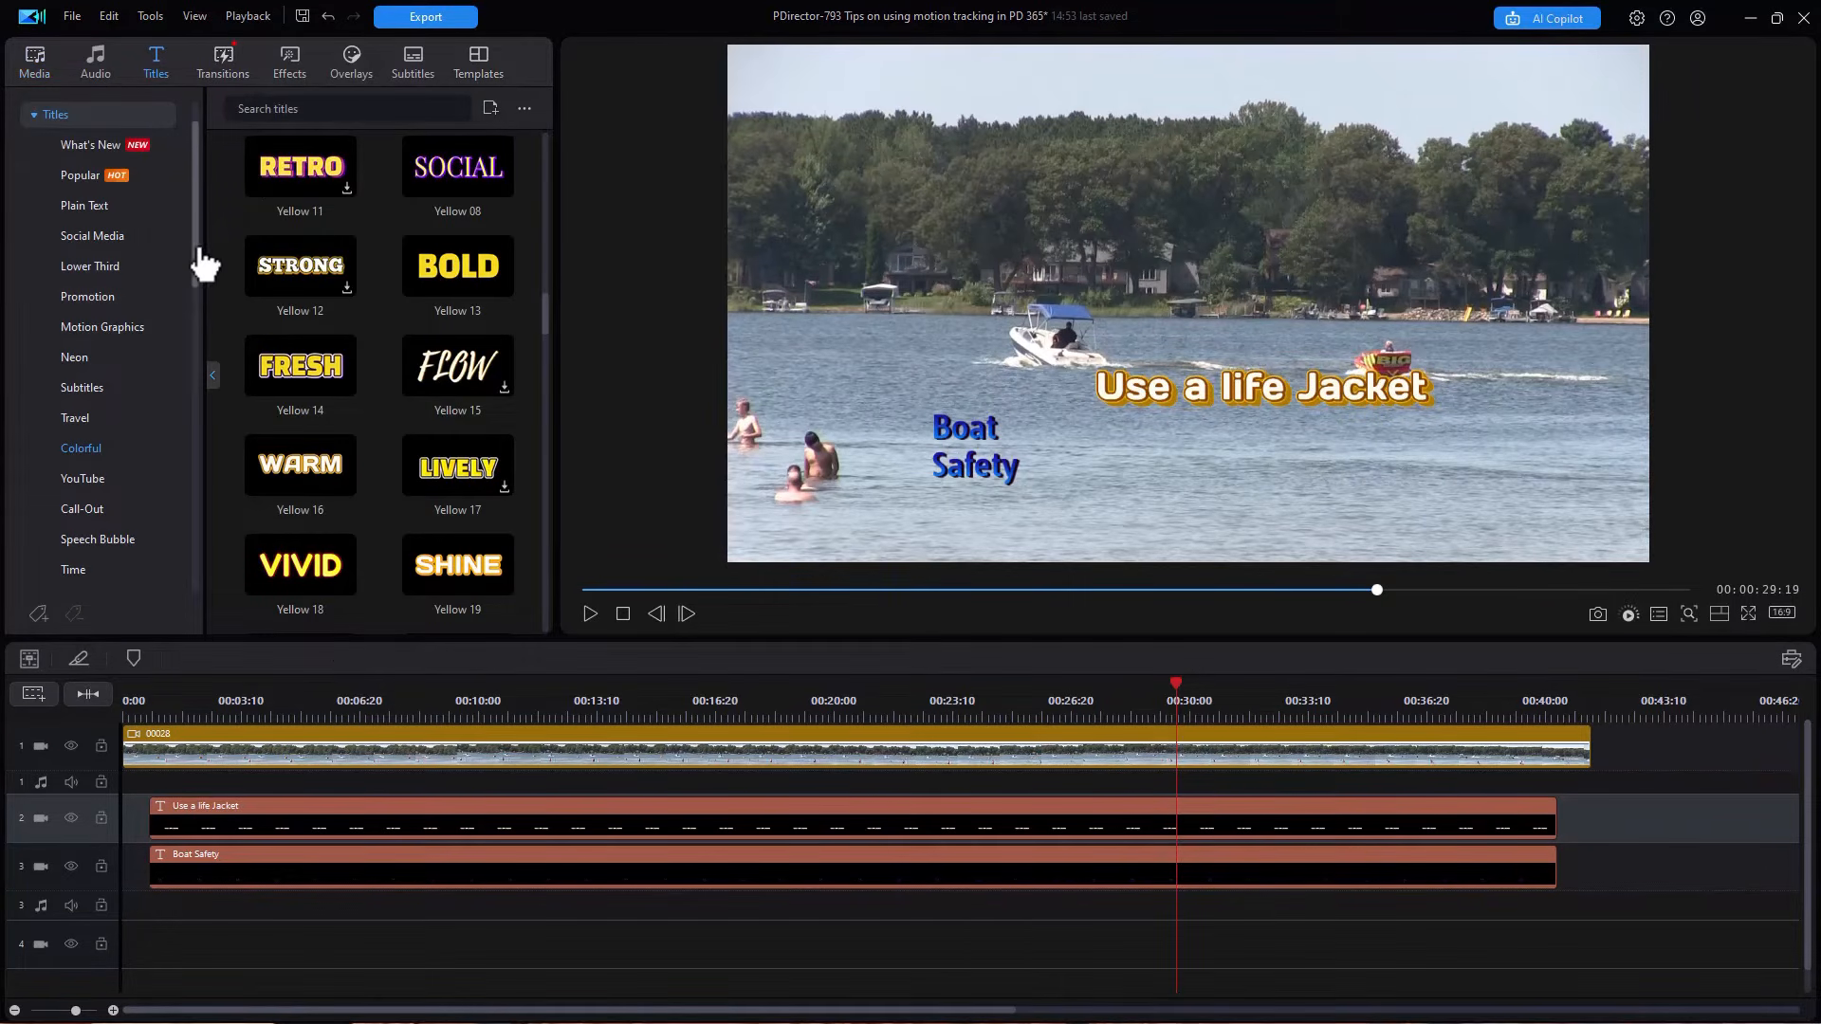
left_click_drag(197, 251, 196, 218)
left_click(71, 148)
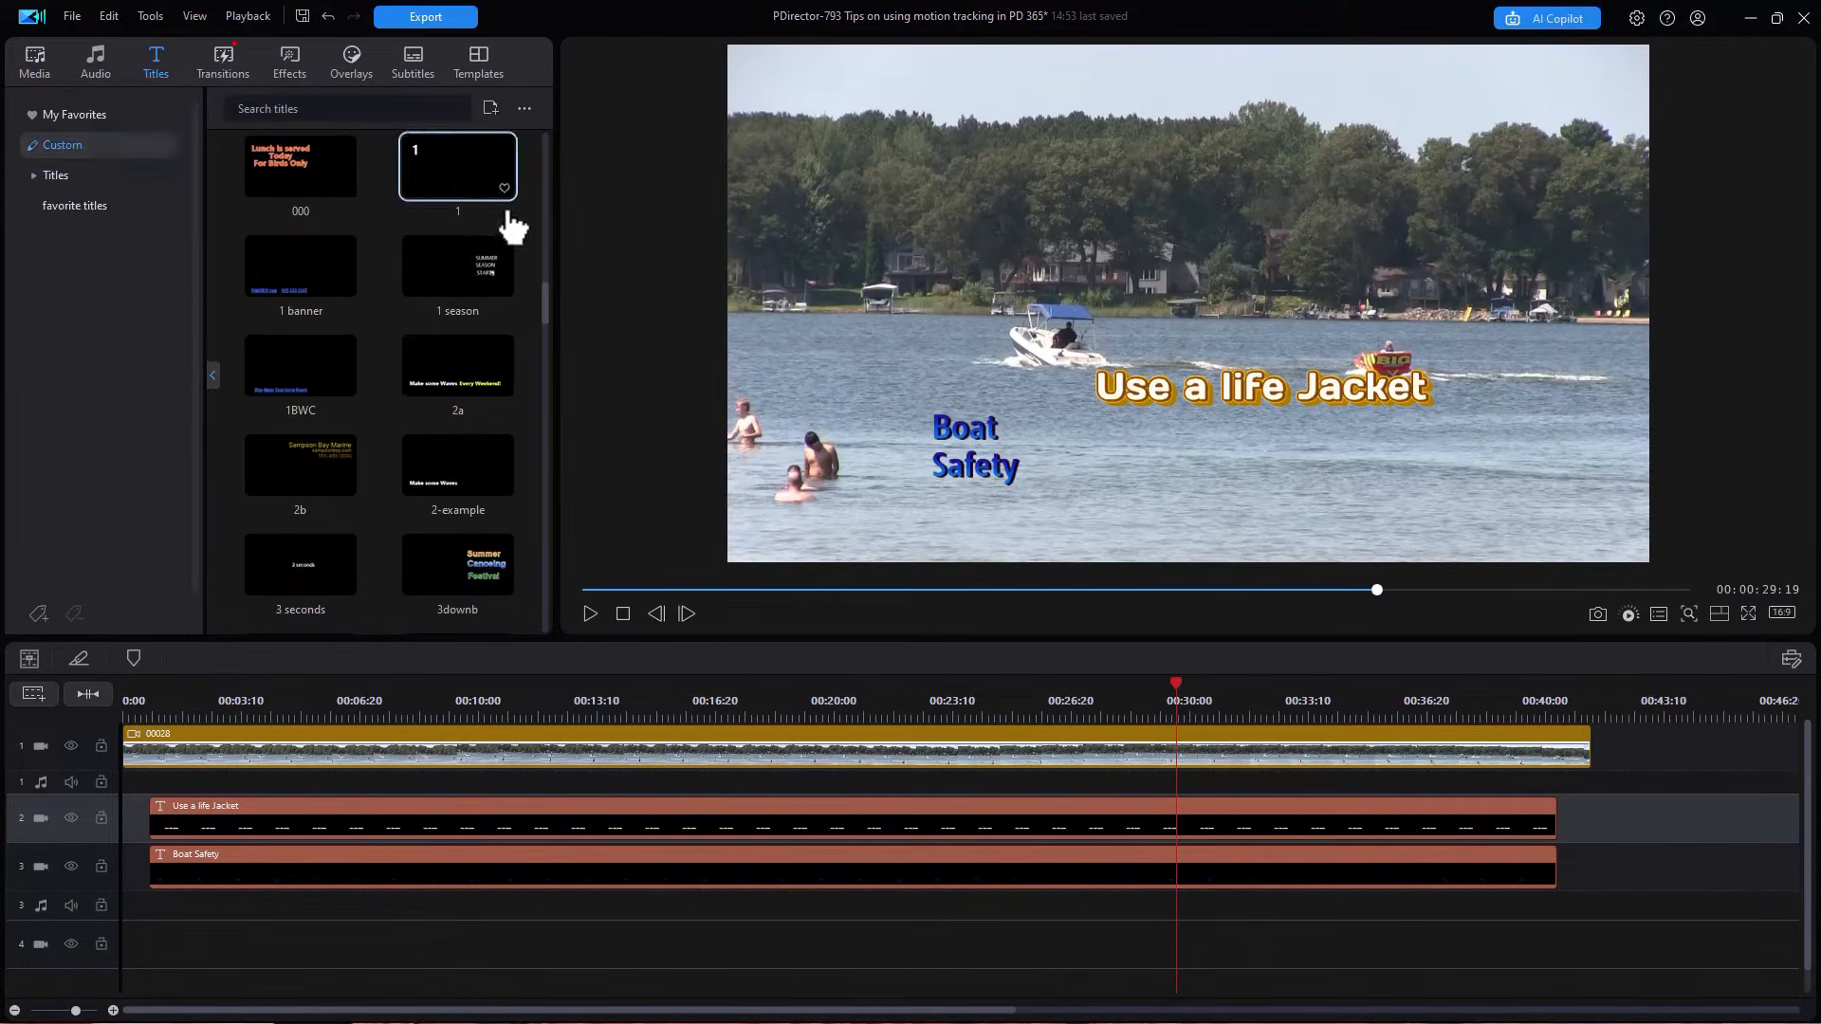
left_click_drag(429, 375, 152, 951)
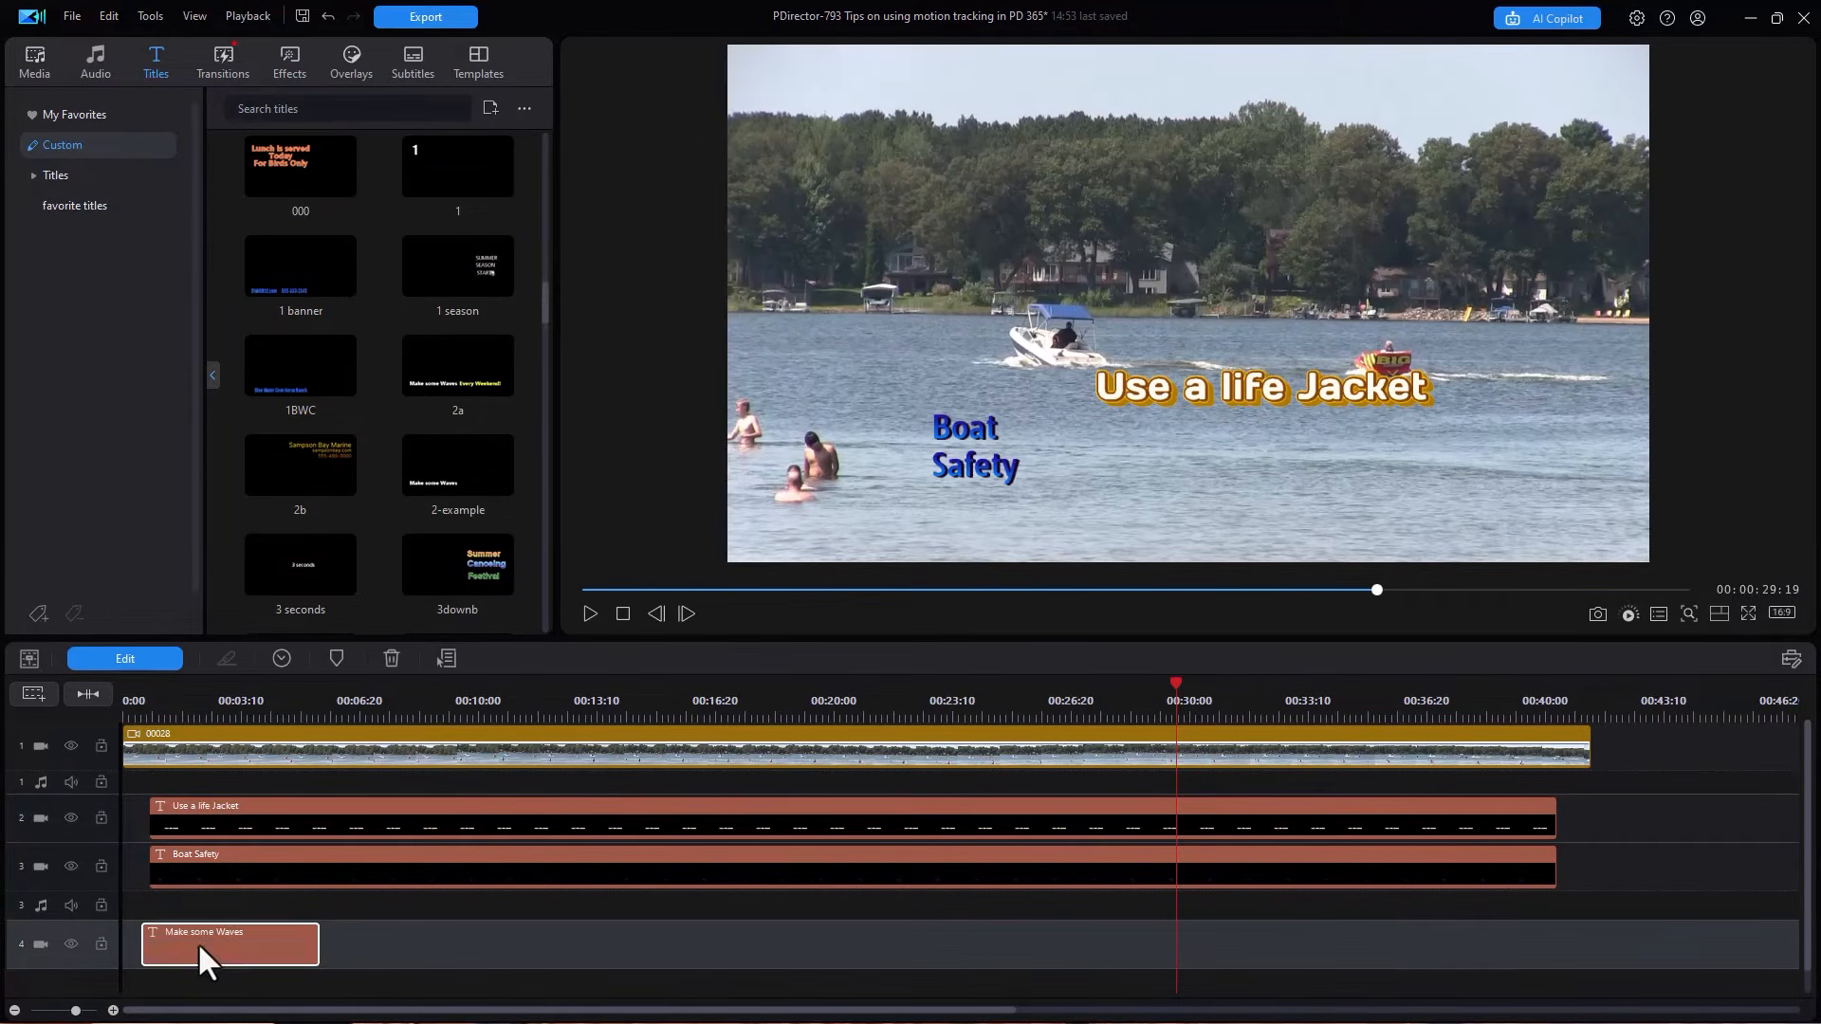
left_click_drag(303, 944, 1451, 943)
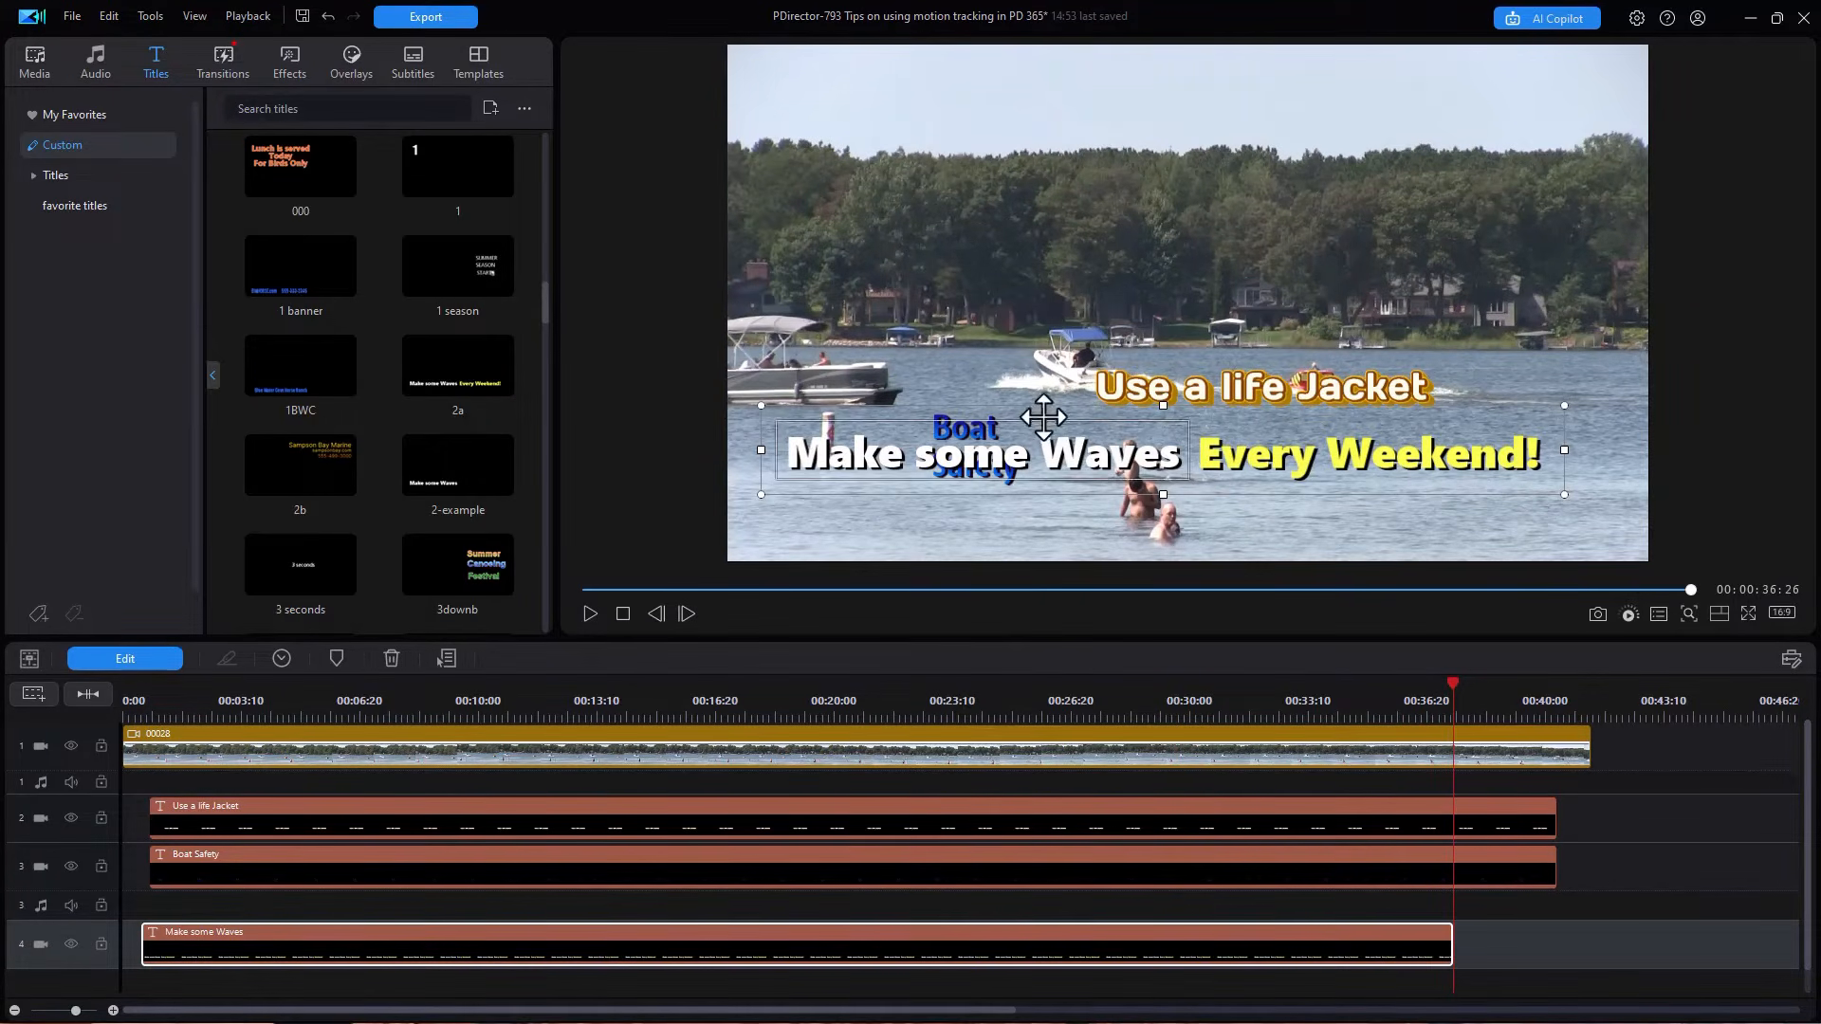
- Move "Make some Waves" and "Every Weekend!" up in front of the trees, side by side on one line
left_click_drag(1046, 417, 1030, 202)
left_click(1260, 451)
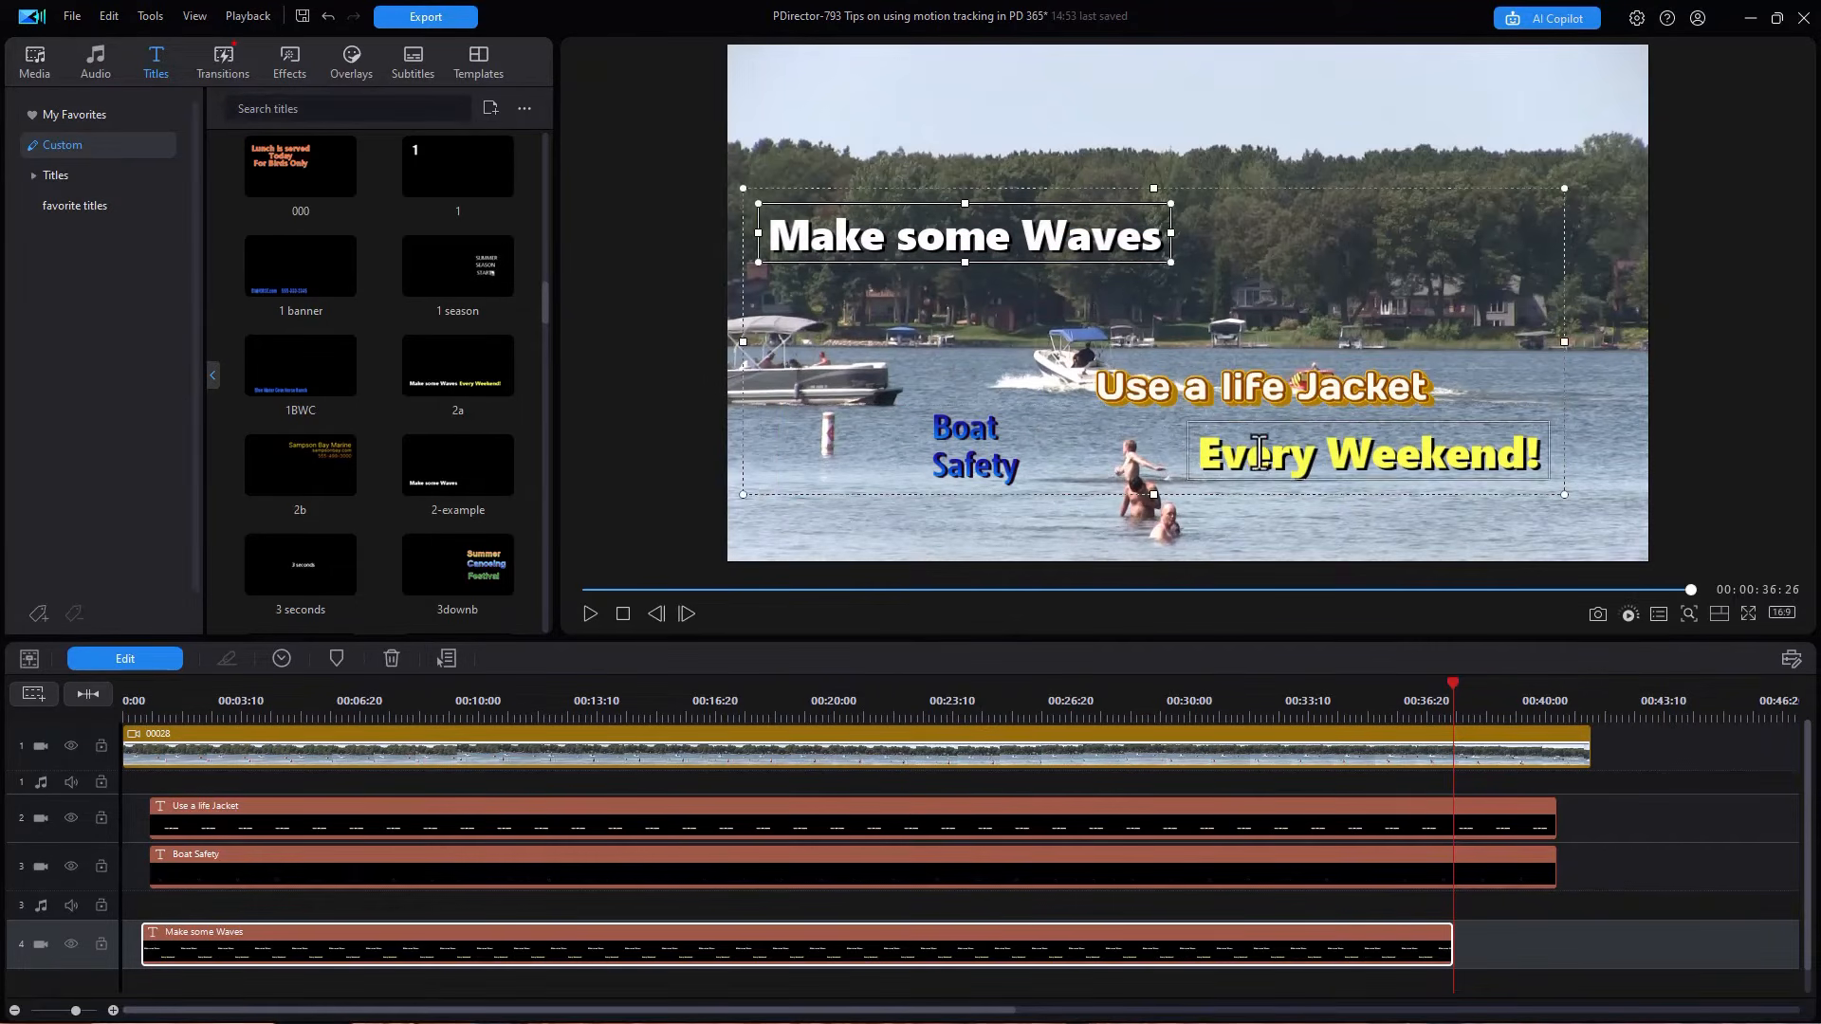
left_click_drag(1267, 419, 1250, 203)
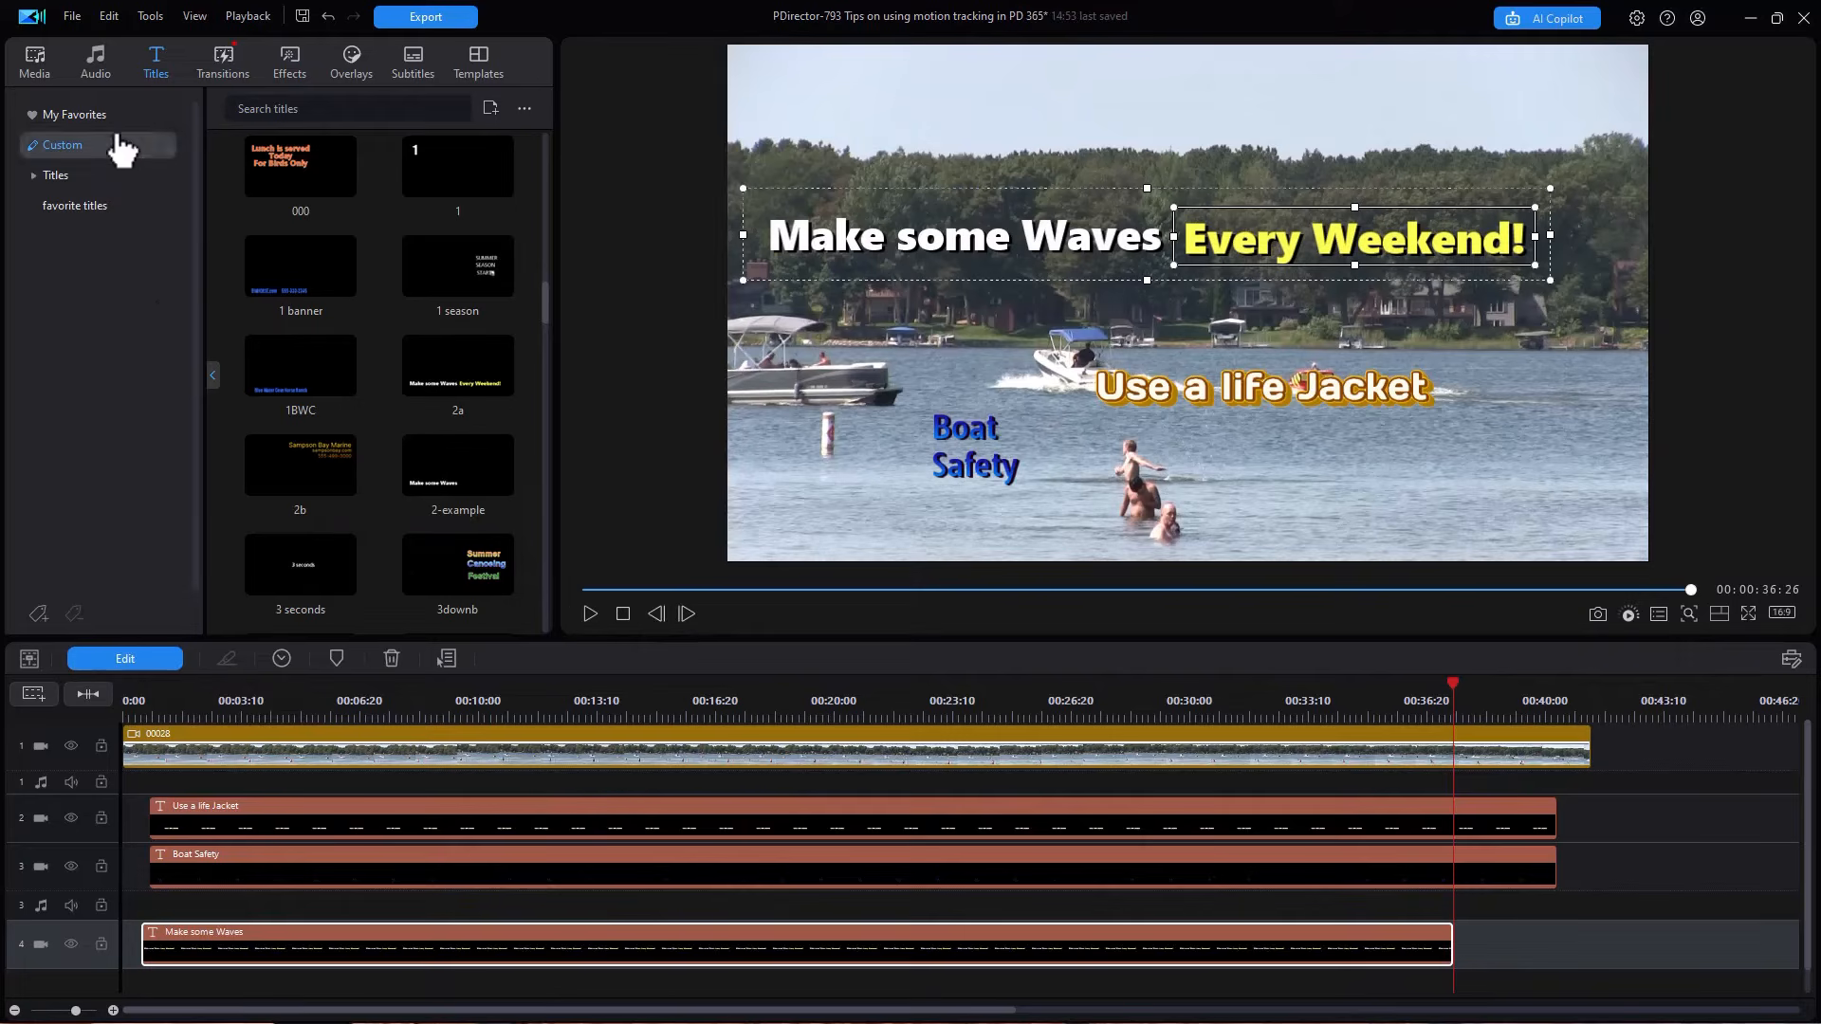
- Open the new title in the advanced editor and add a position keyframe to "Every Weekend!" at 00:00:00:00
left_click(135, 658)
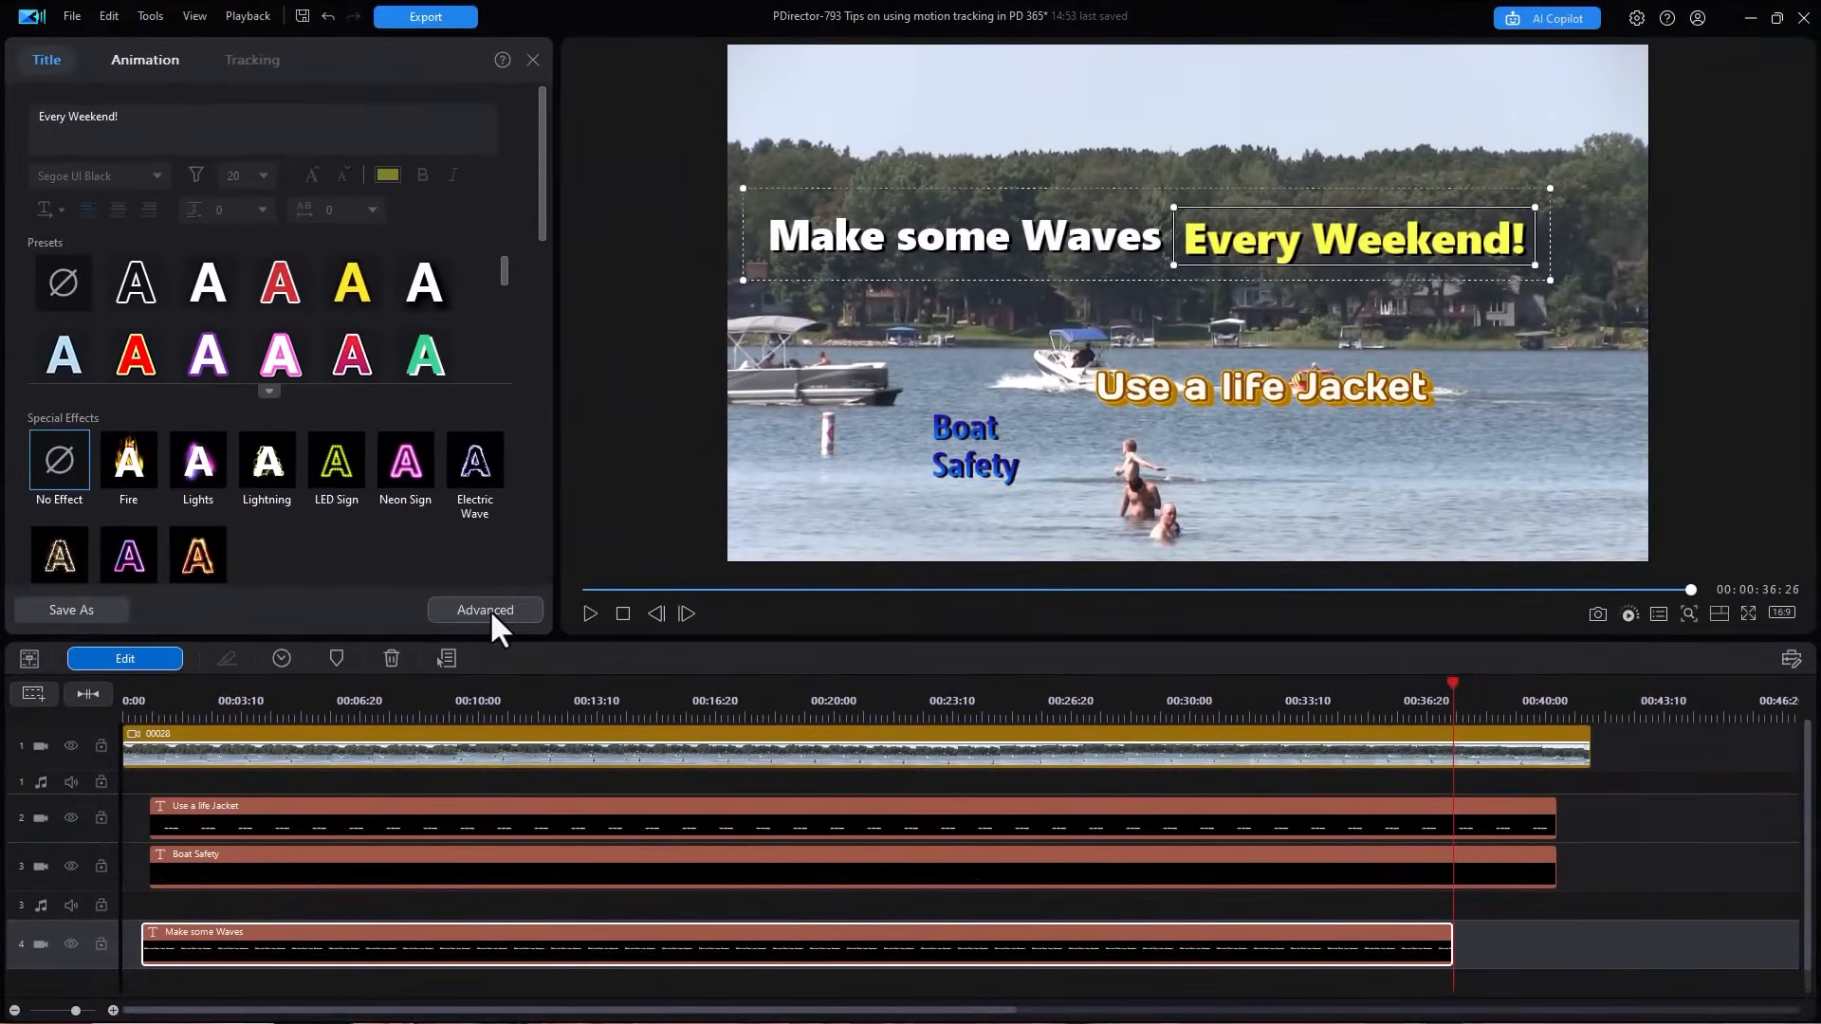
left_click(487, 611)
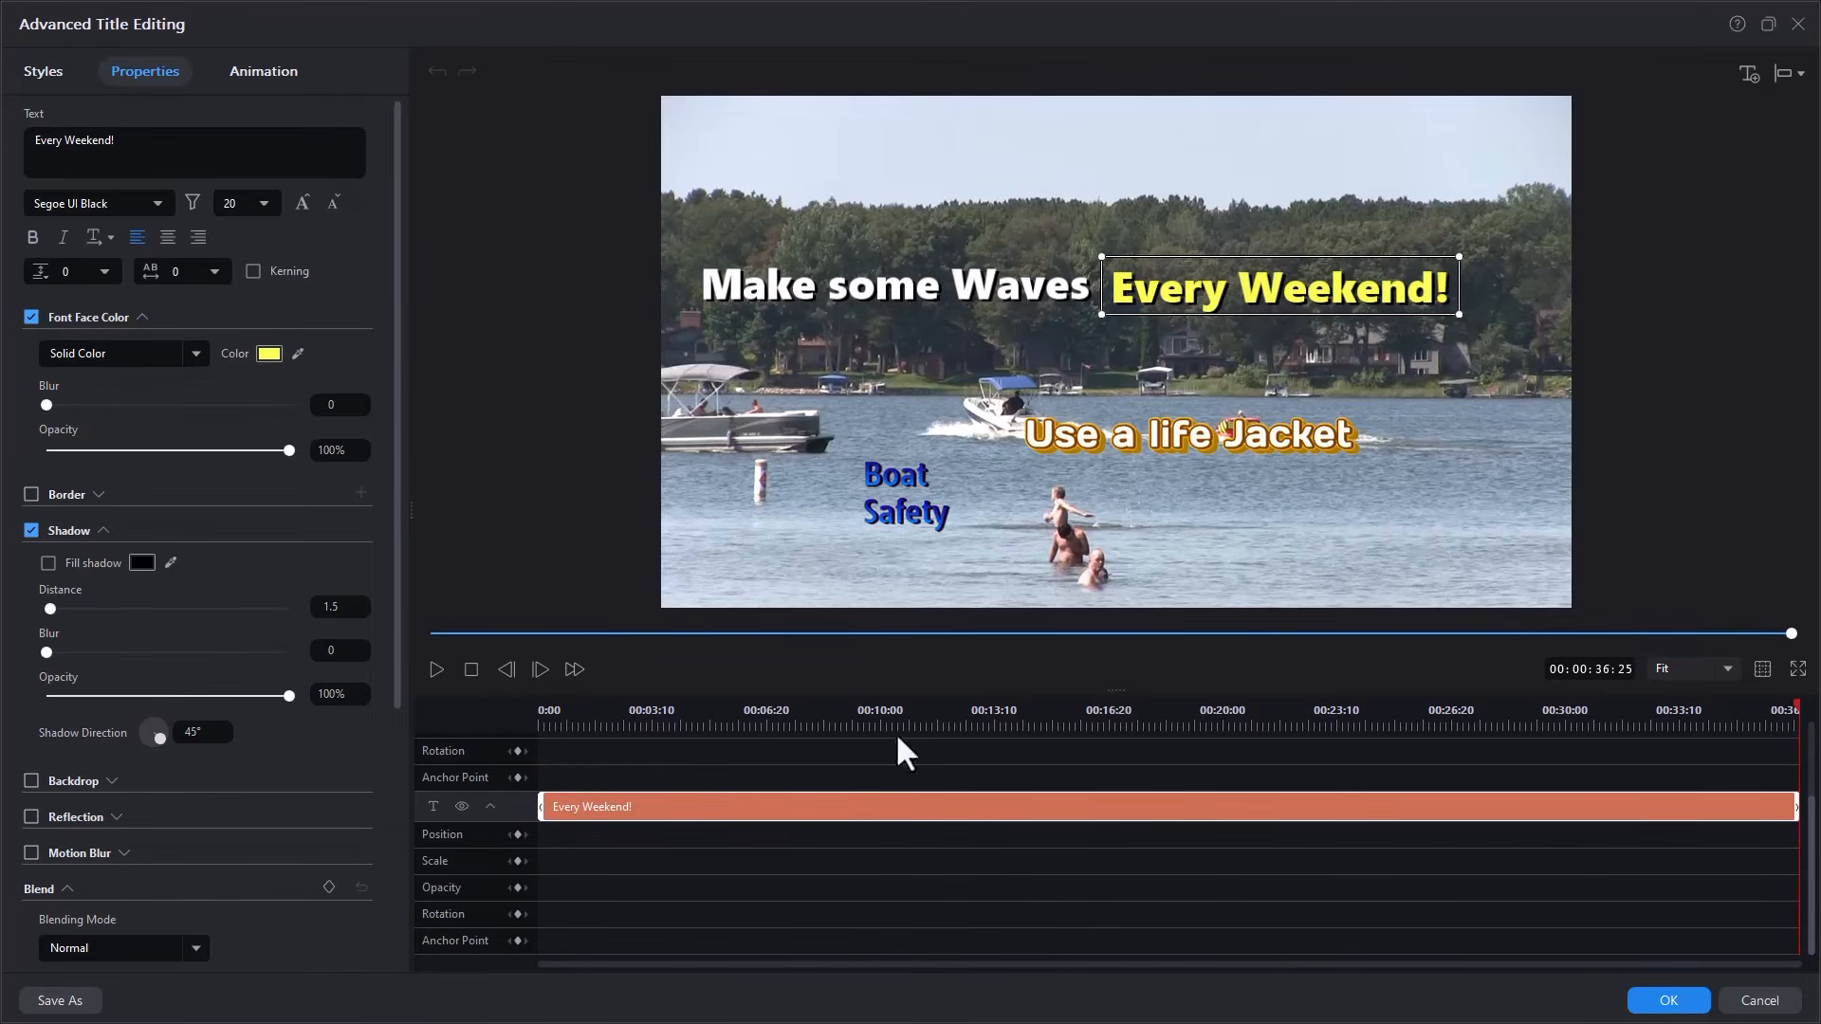
left_click(469, 672)
left_click(518, 835)
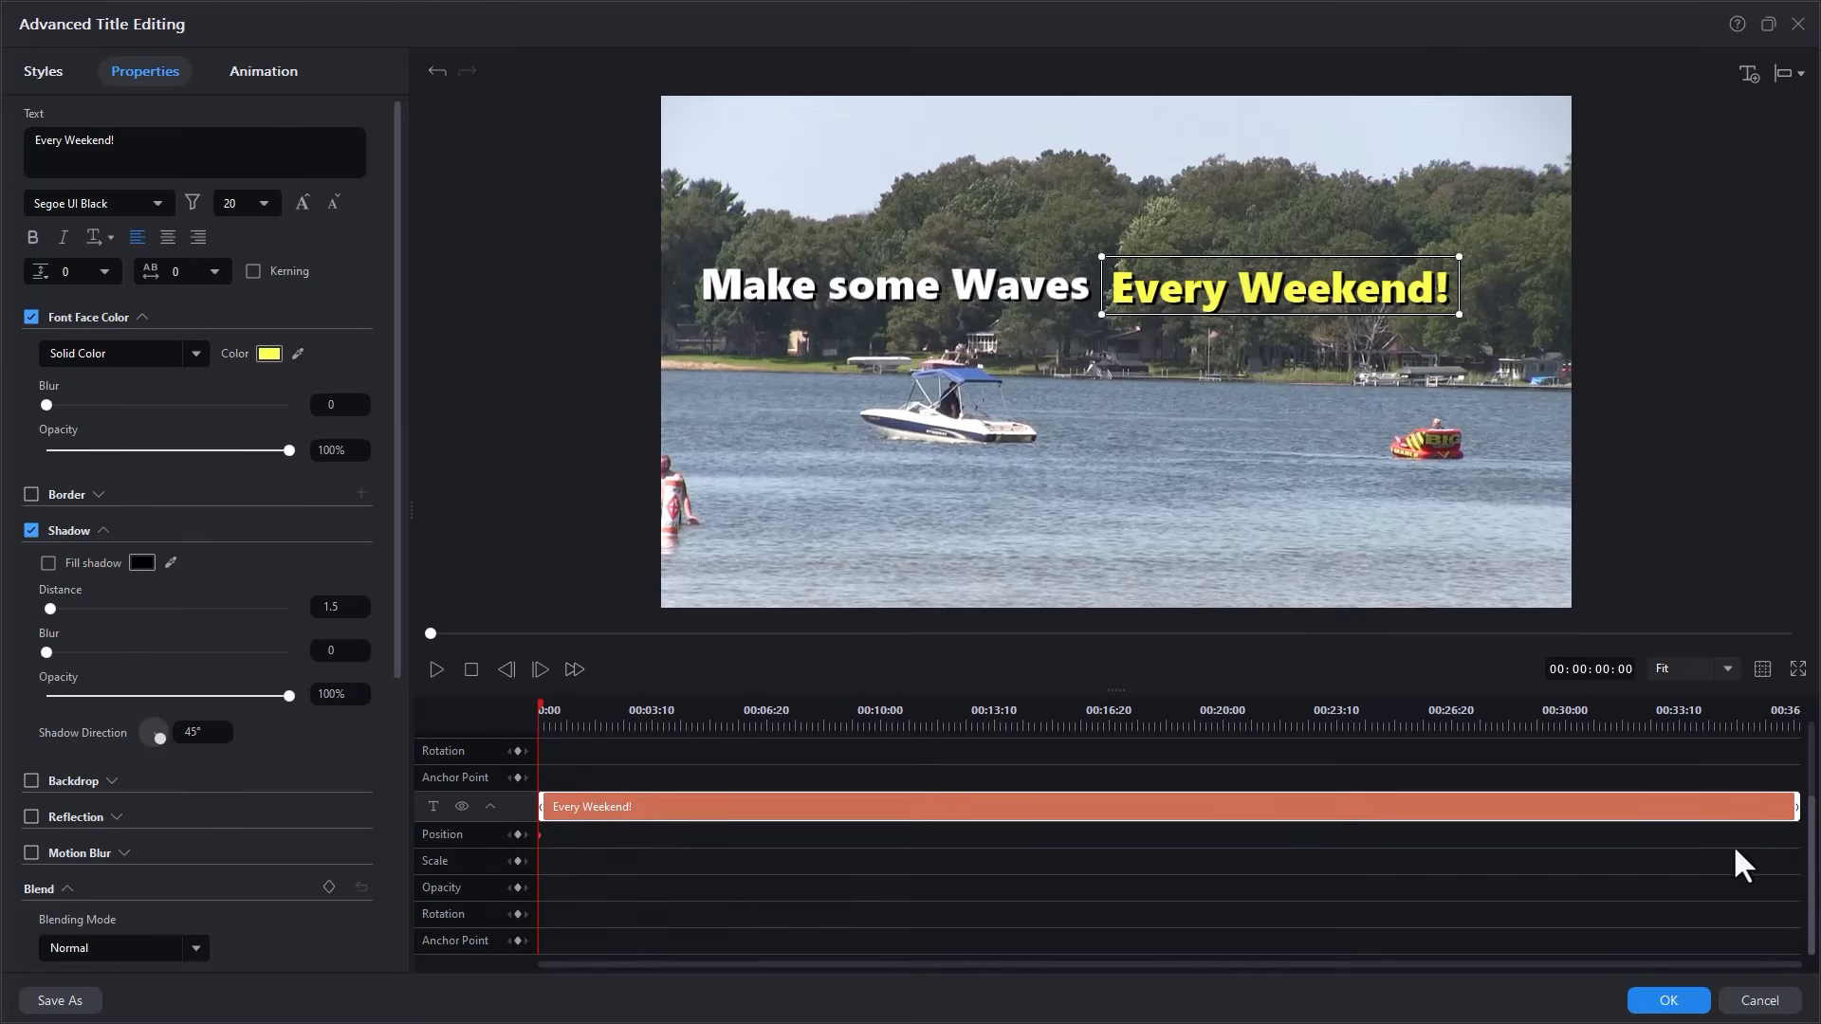
- Add a position keyframe to "Make some Waves" at 00:00:00:00 and move that text down onto the water below the boat
scroll(1813, 823, "up", 3)
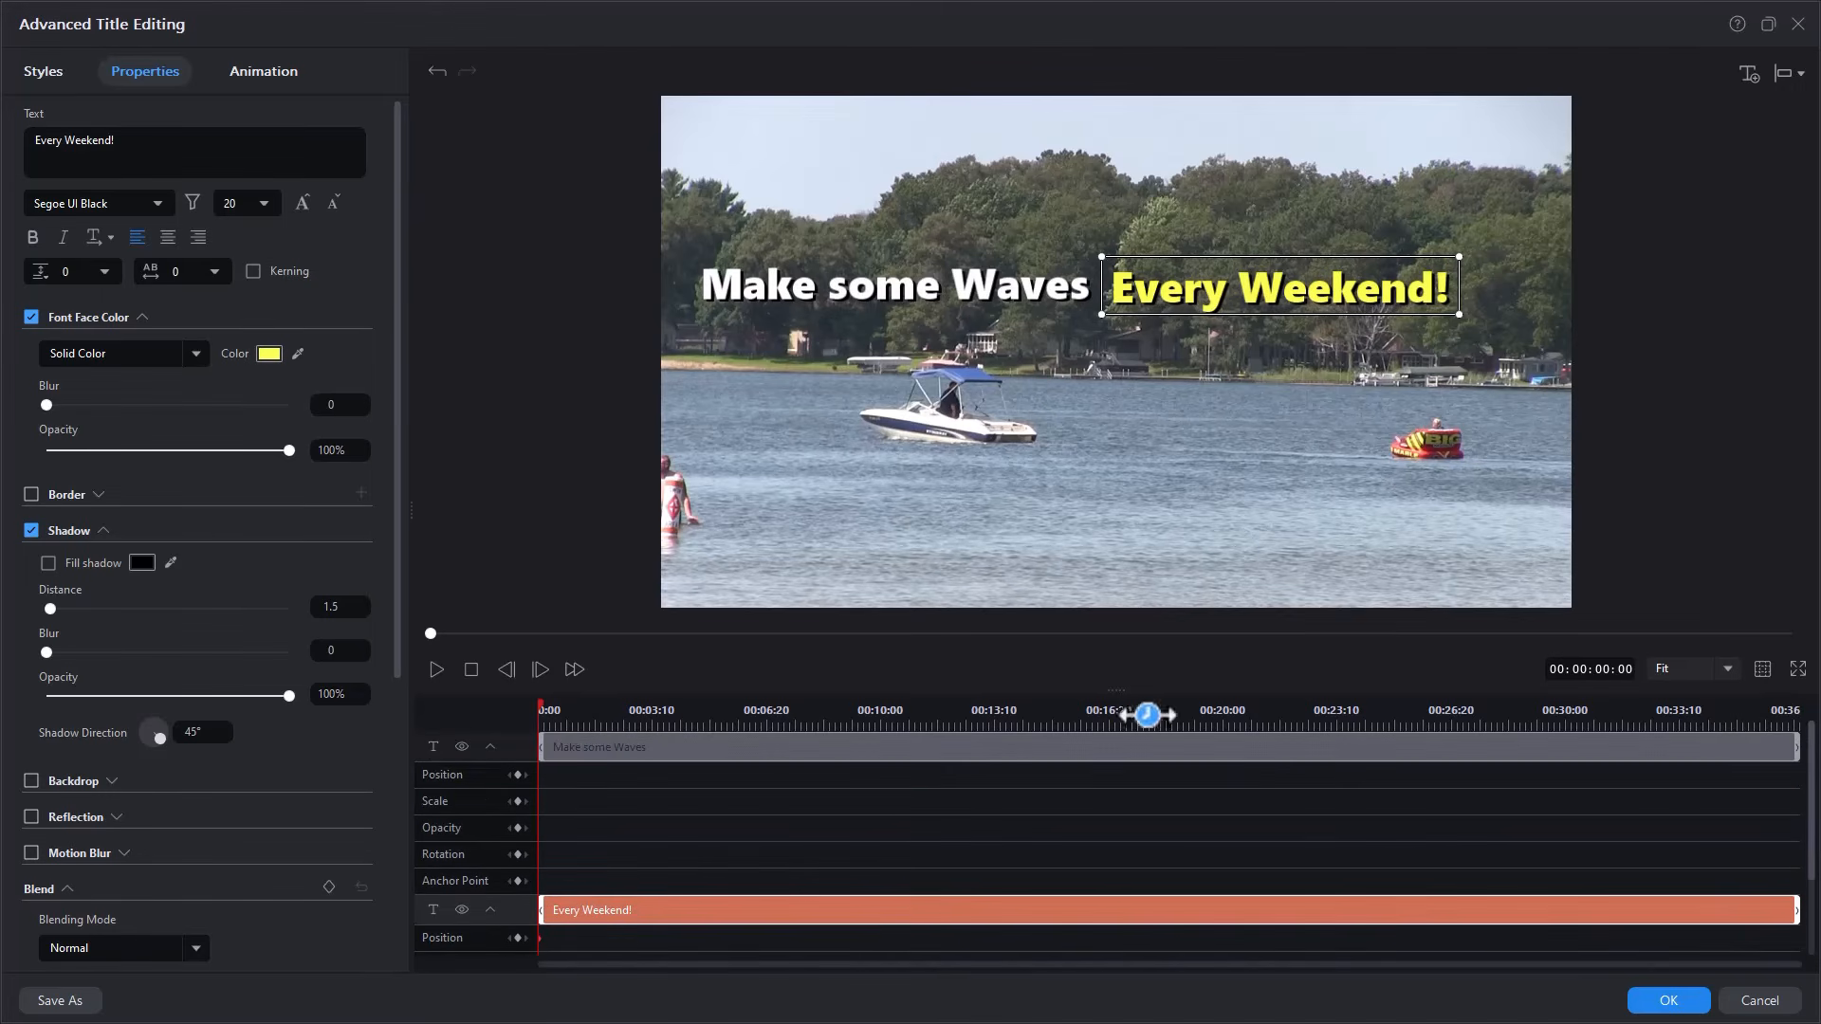
left_click(594, 751)
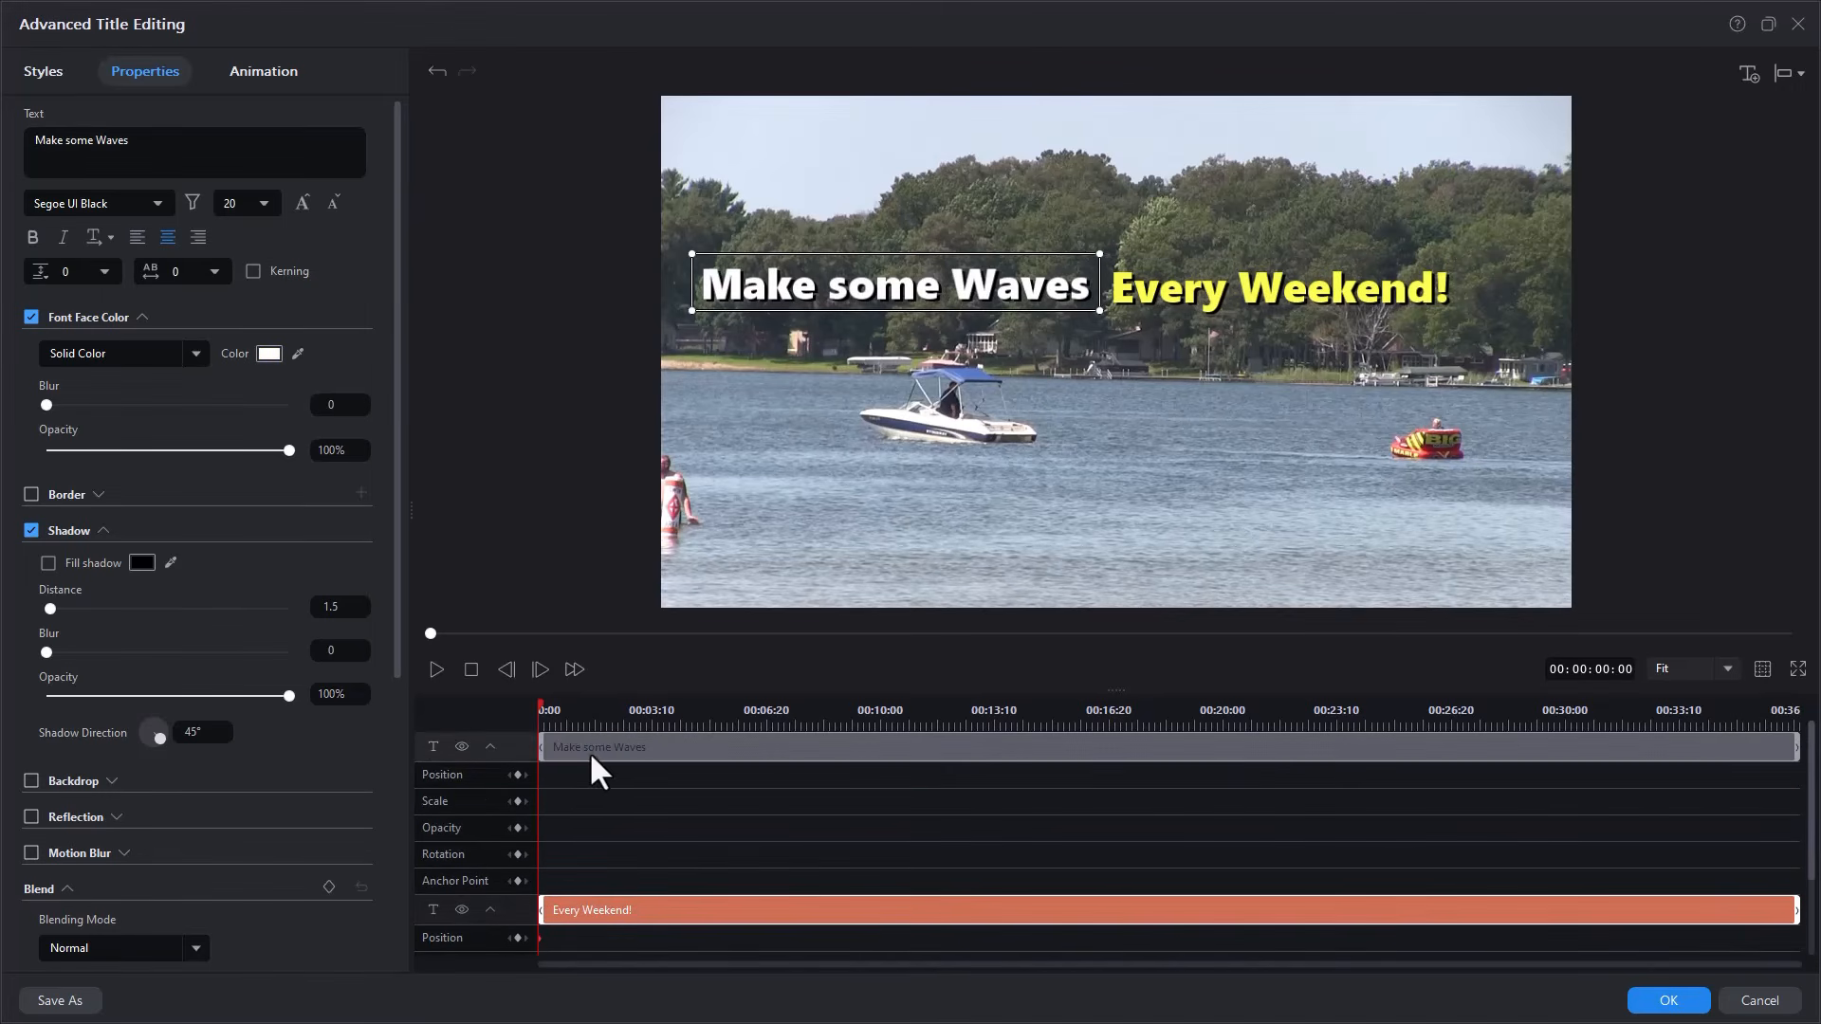
left_click(518, 776)
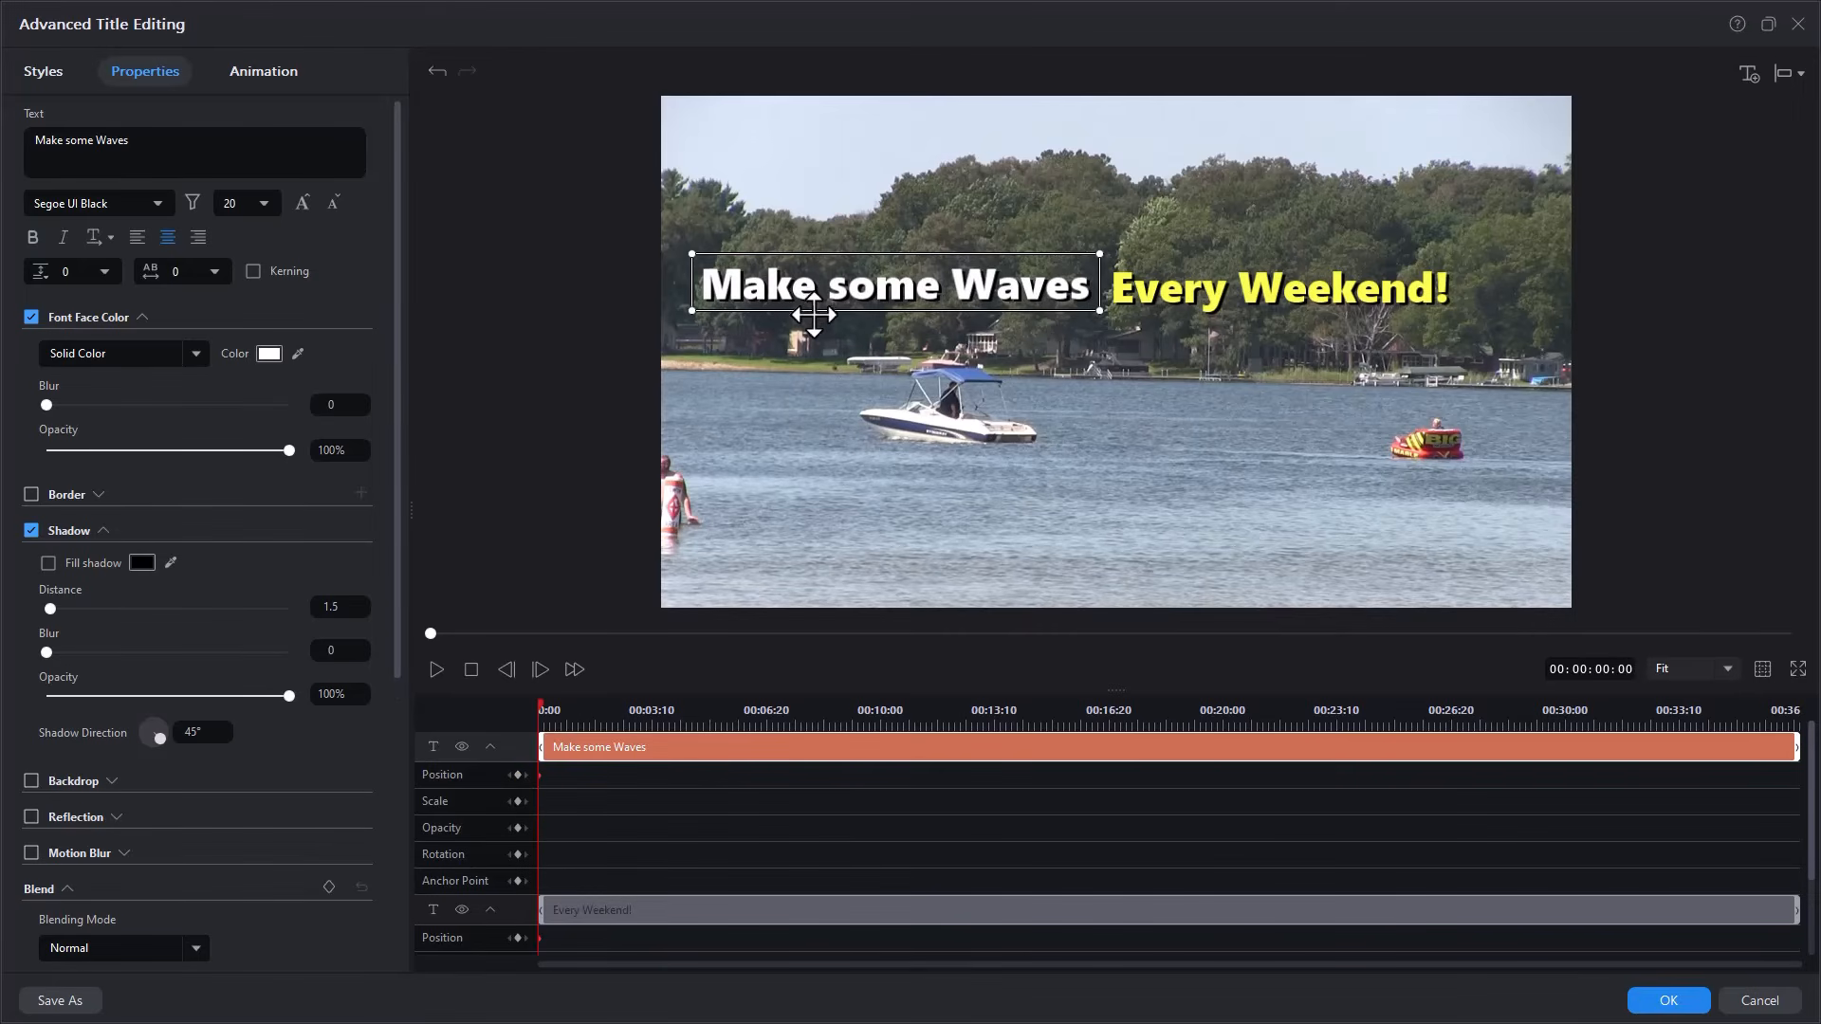
left_click_drag(813, 310, 809, 553)
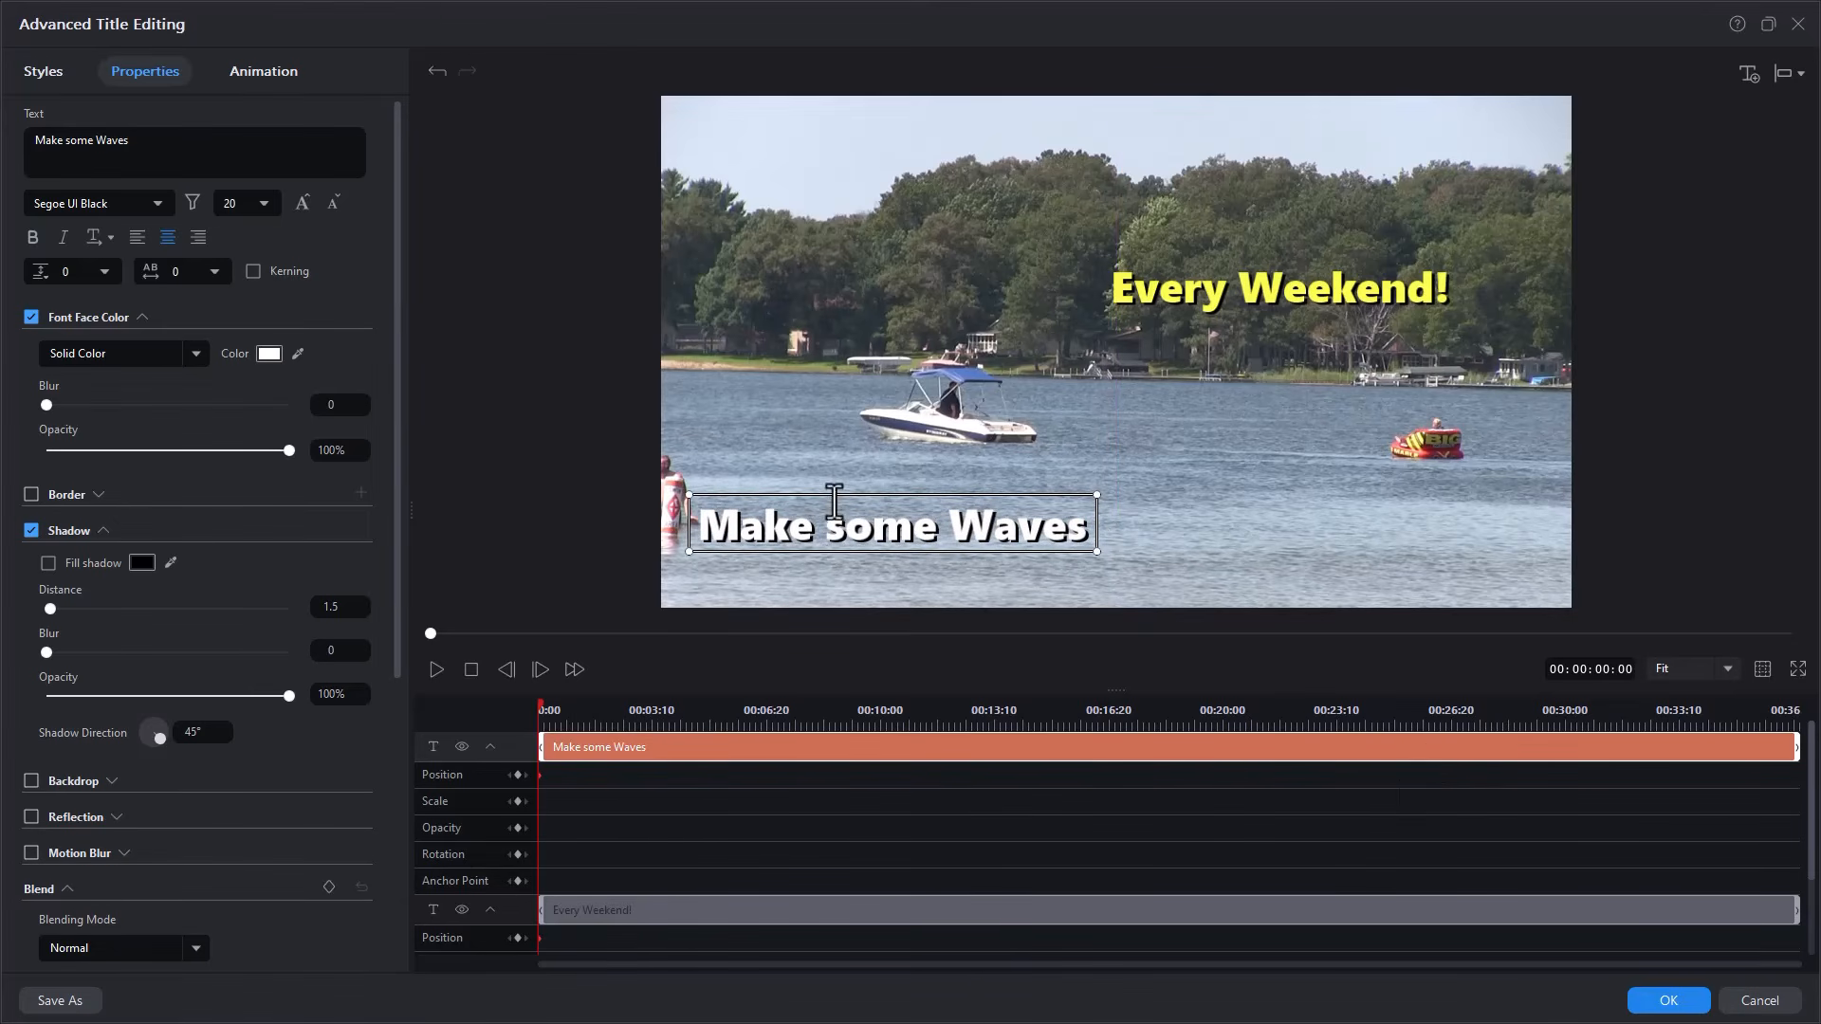
- Return "Make some Waves" to the tree line beside "Every Weekend!" at 00:00:00:00, and keyframe it onto the water below "Boat Safety" at 00:00:20:19
left_click_drag(832, 492, 836, 249)
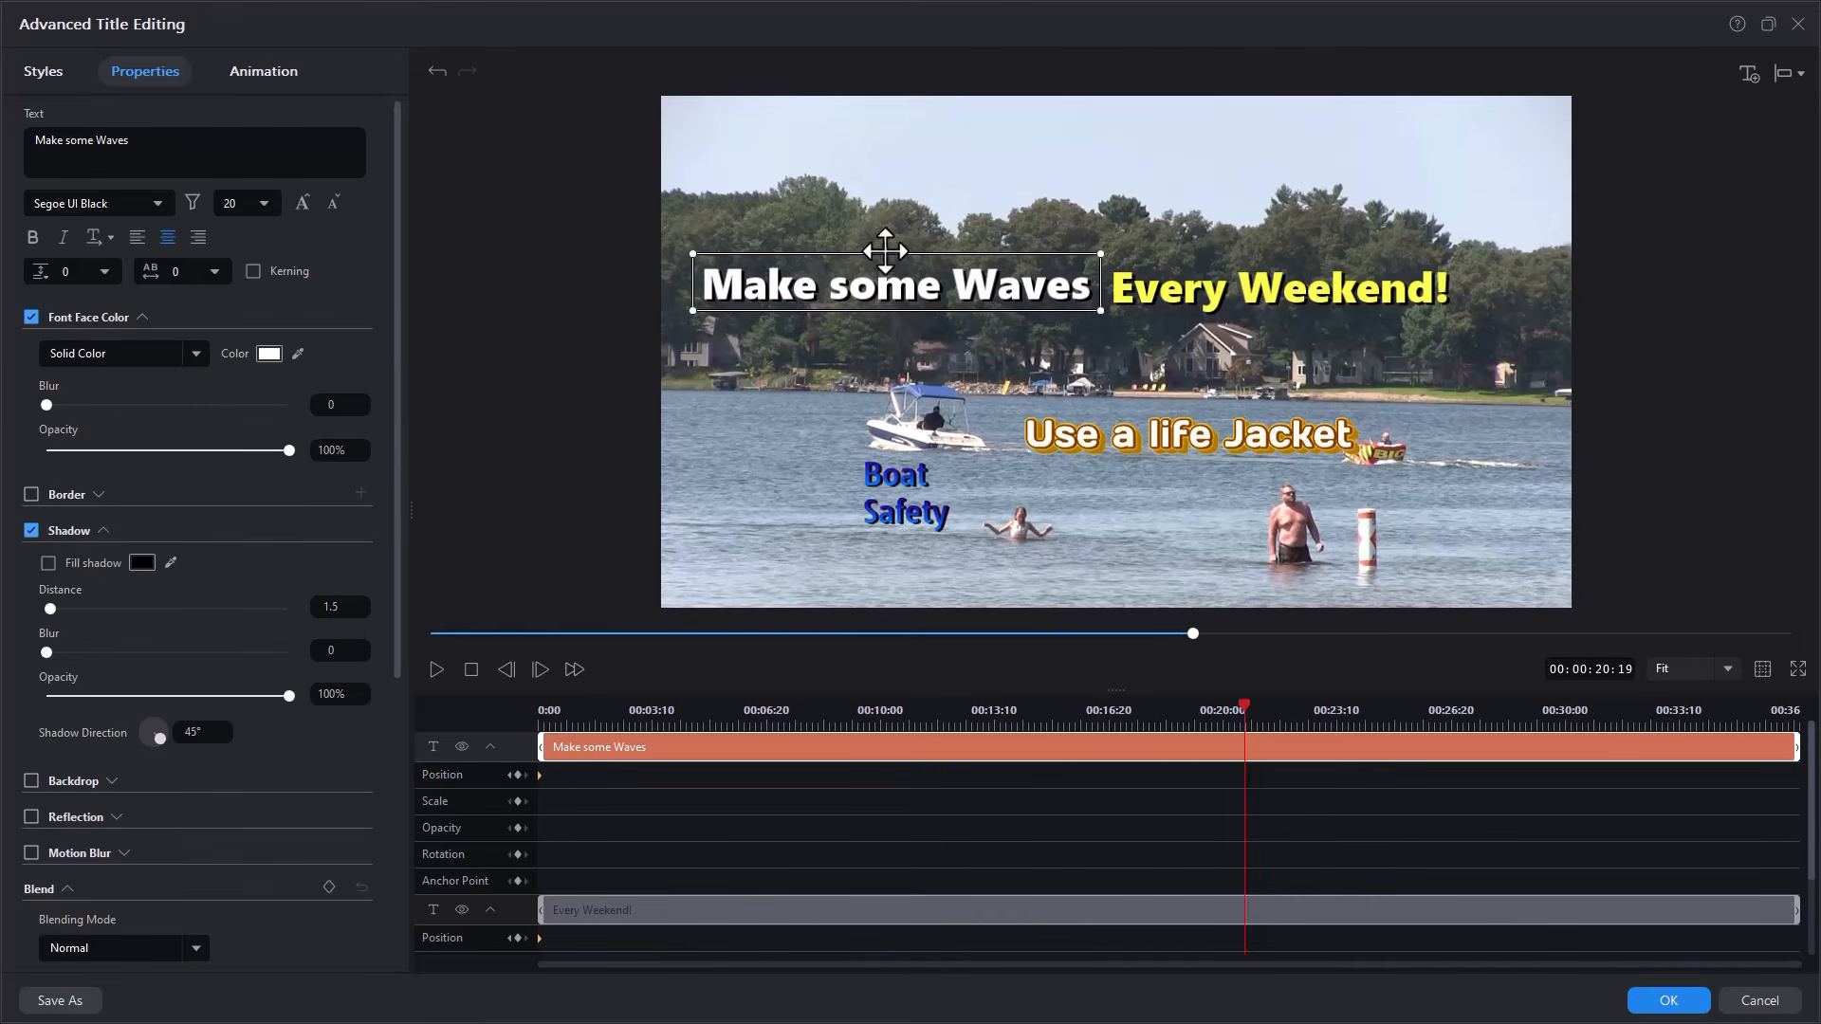
left_click_drag(879, 551, 873, 526)
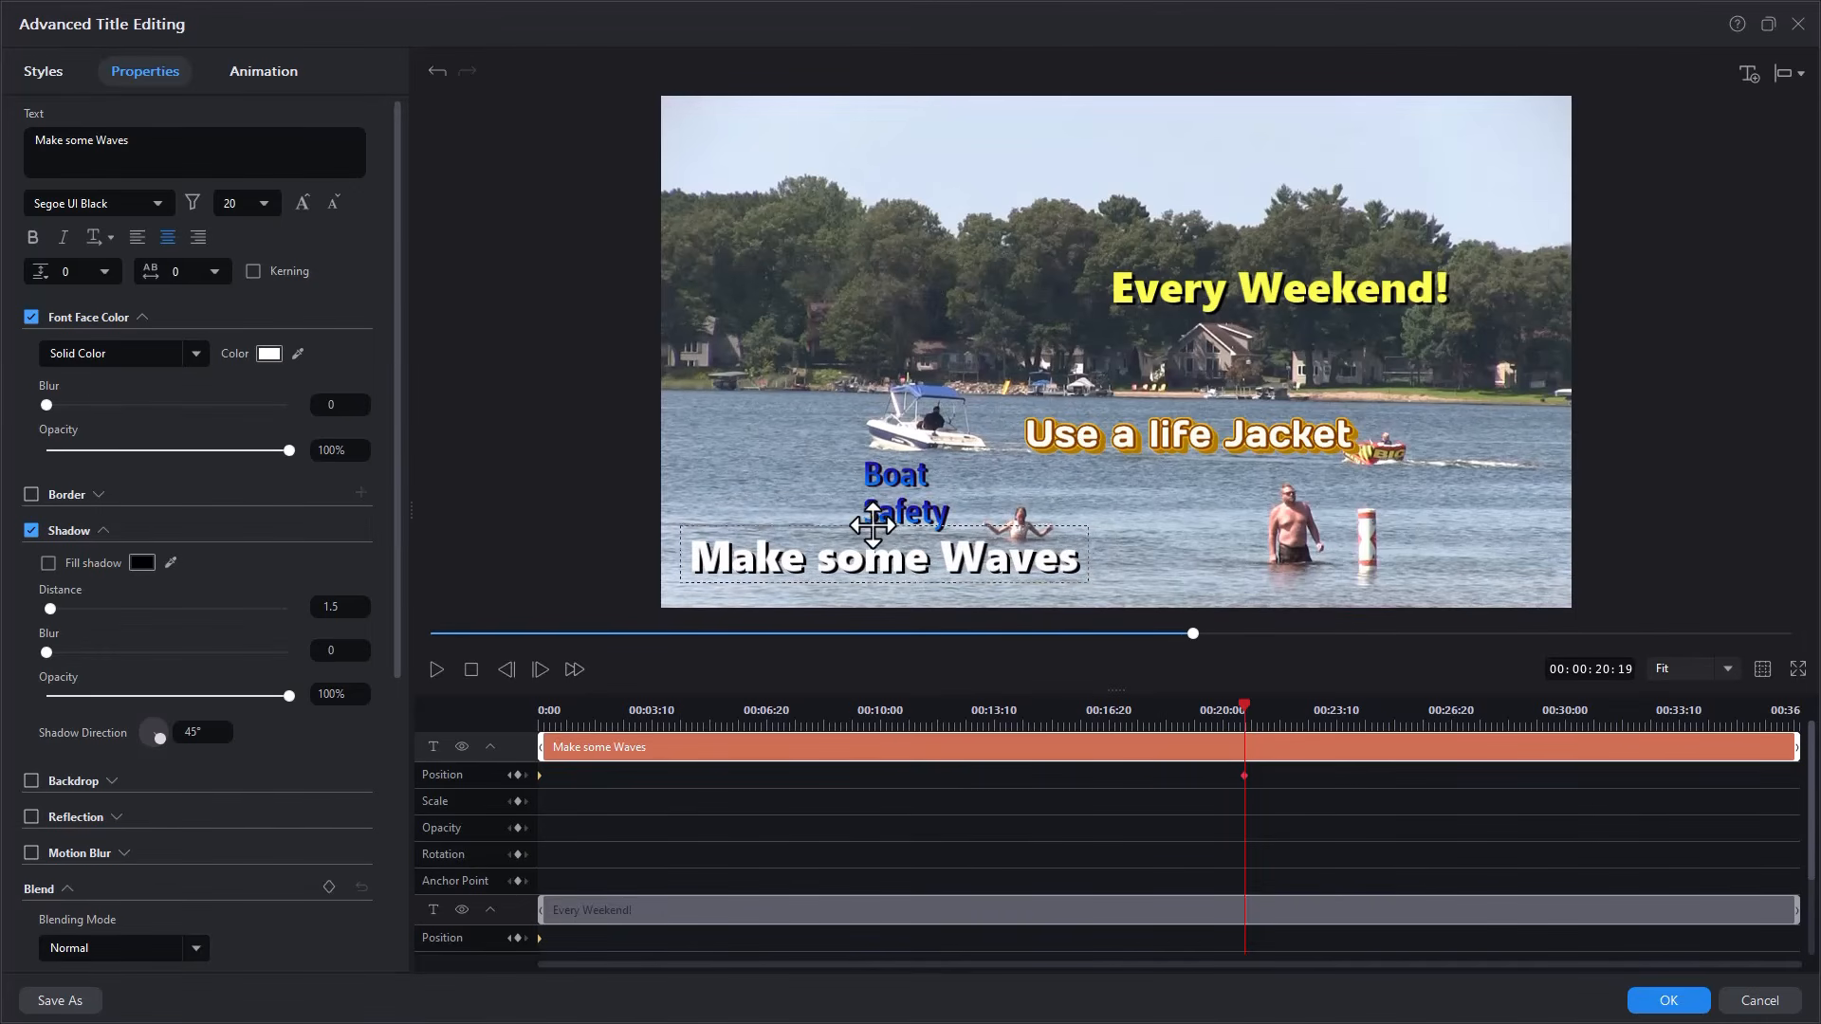
- Move "Every Weekend!" down beside "Make some Waves" at 00:00:20:19, and play the title from the start to preview the motion
left_click_drag(1812, 853, 1802, 920)
left_click(726, 832)
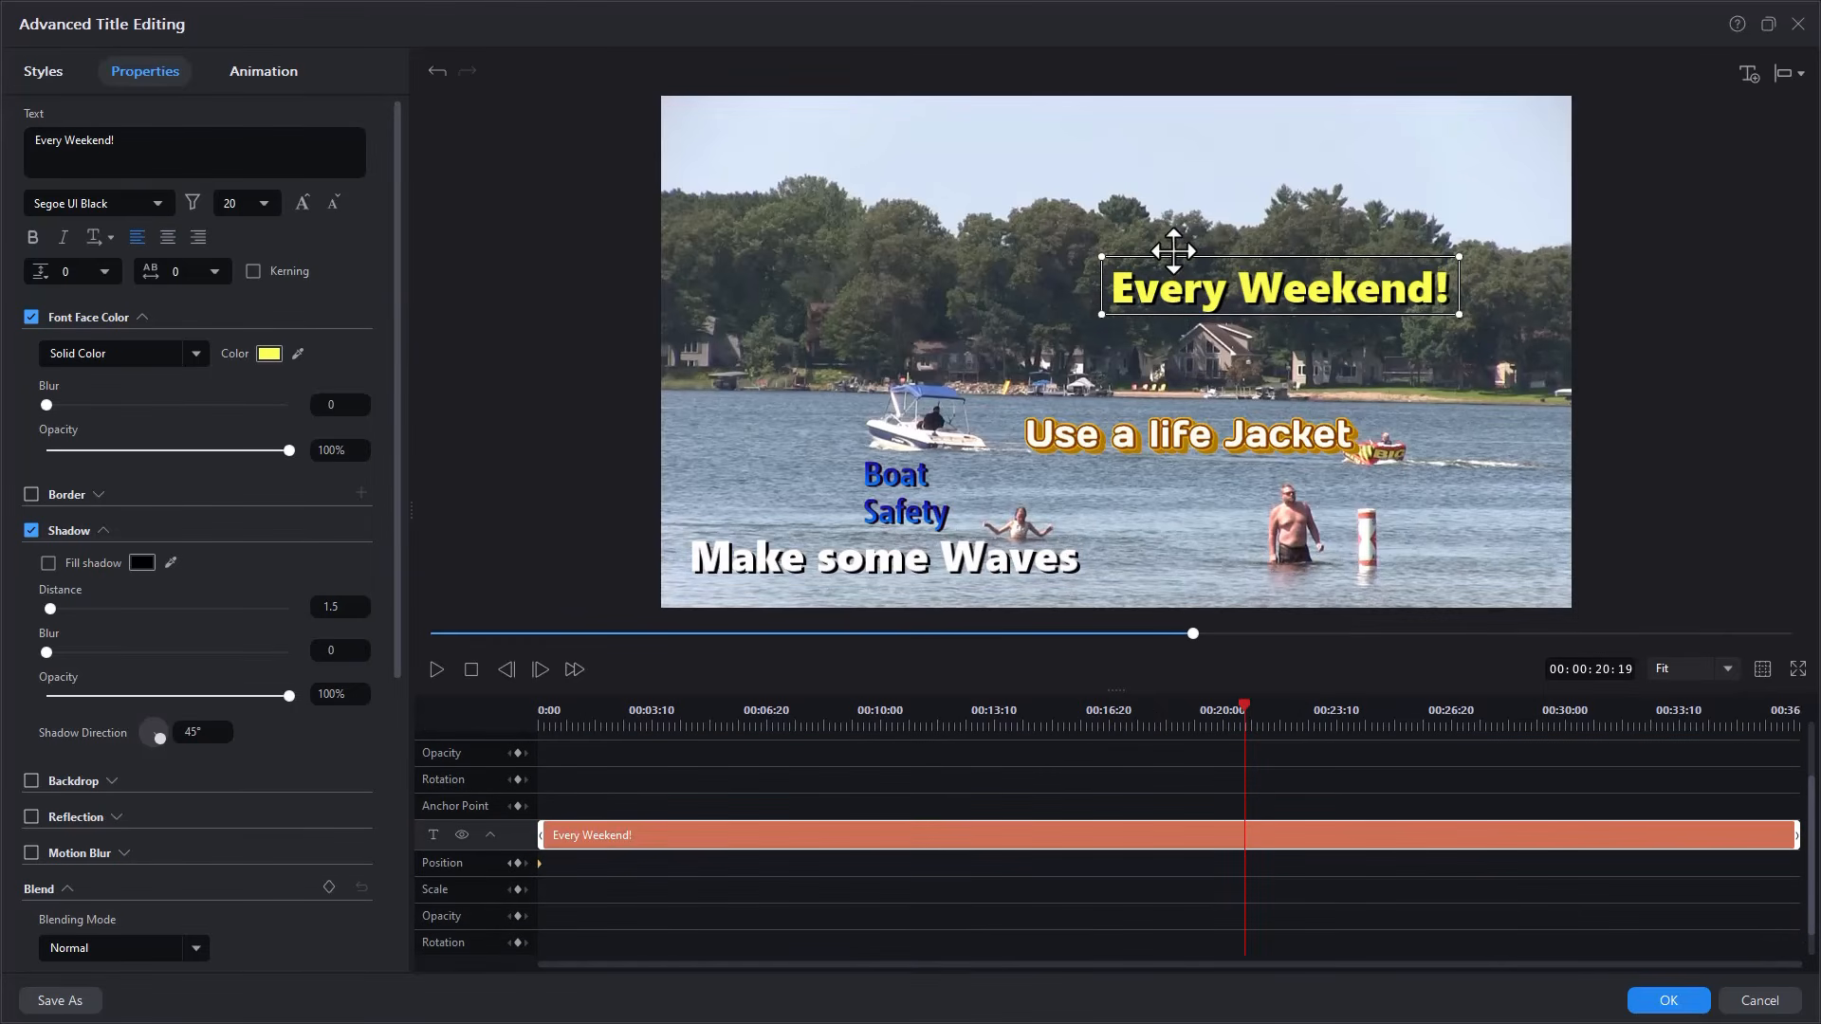
left_click_drag(1173, 251, 1188, 434)
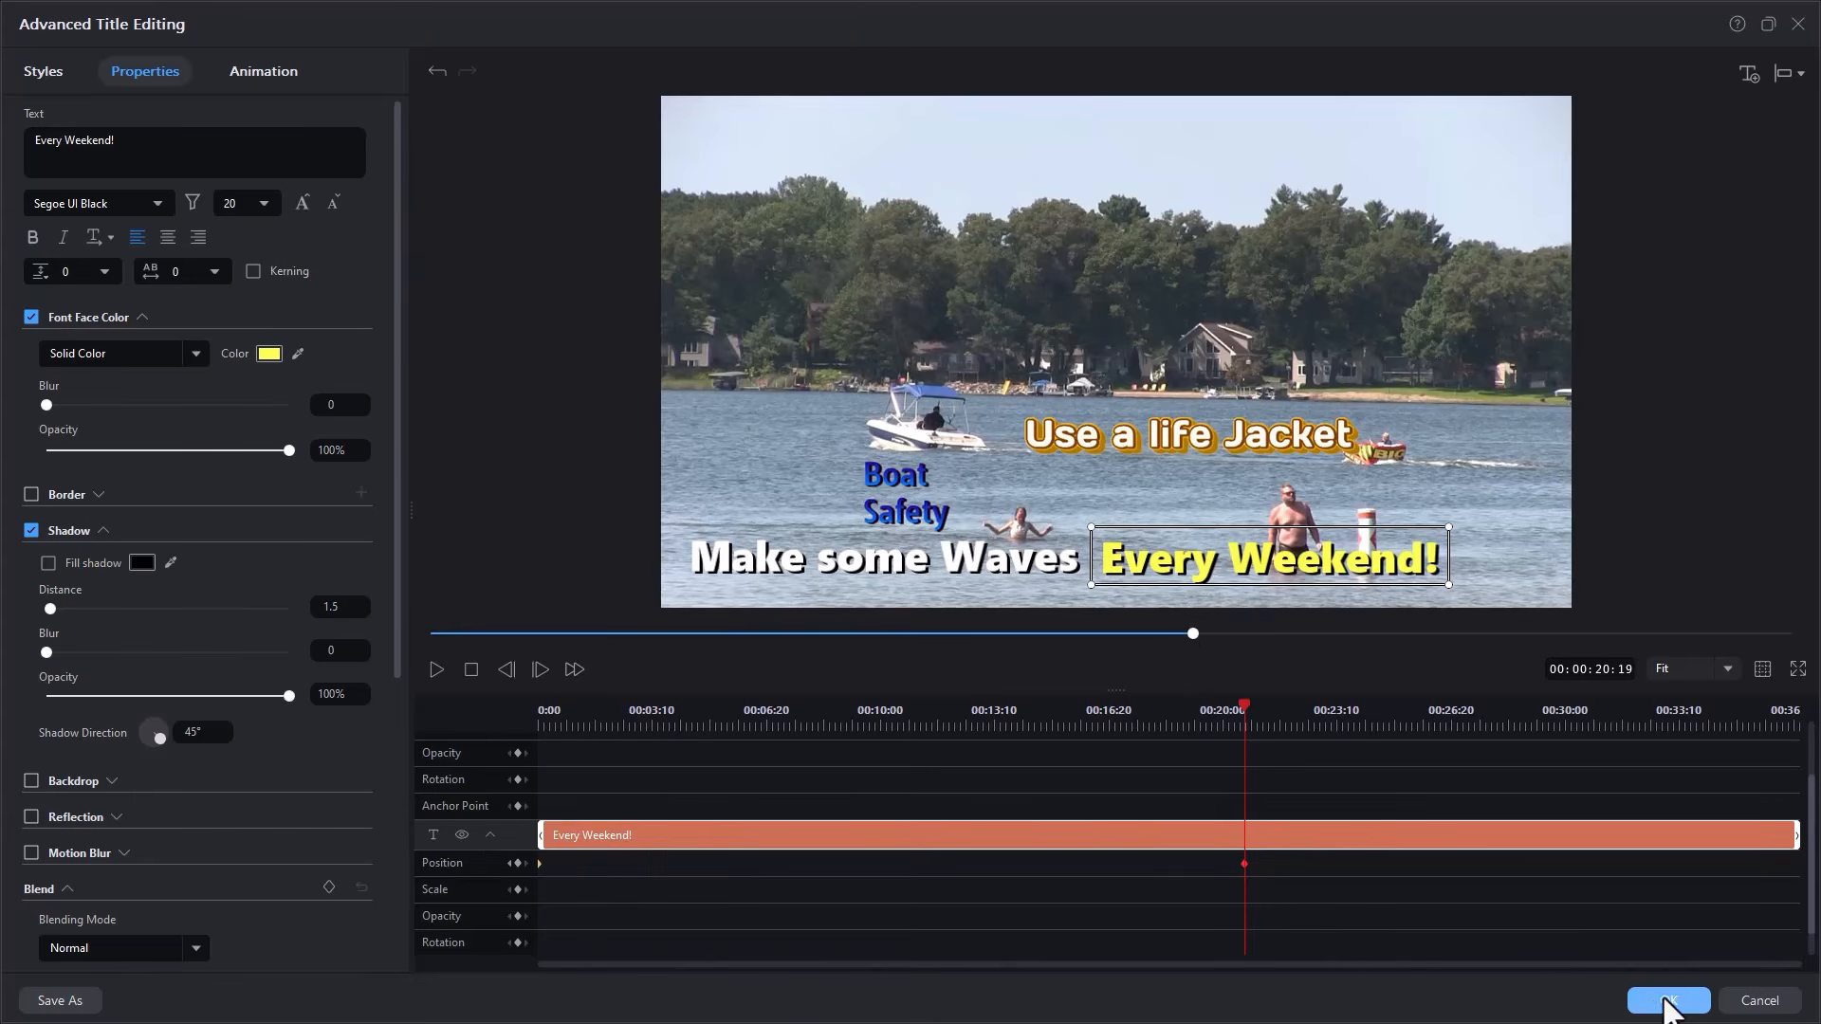
left_click(472, 670)
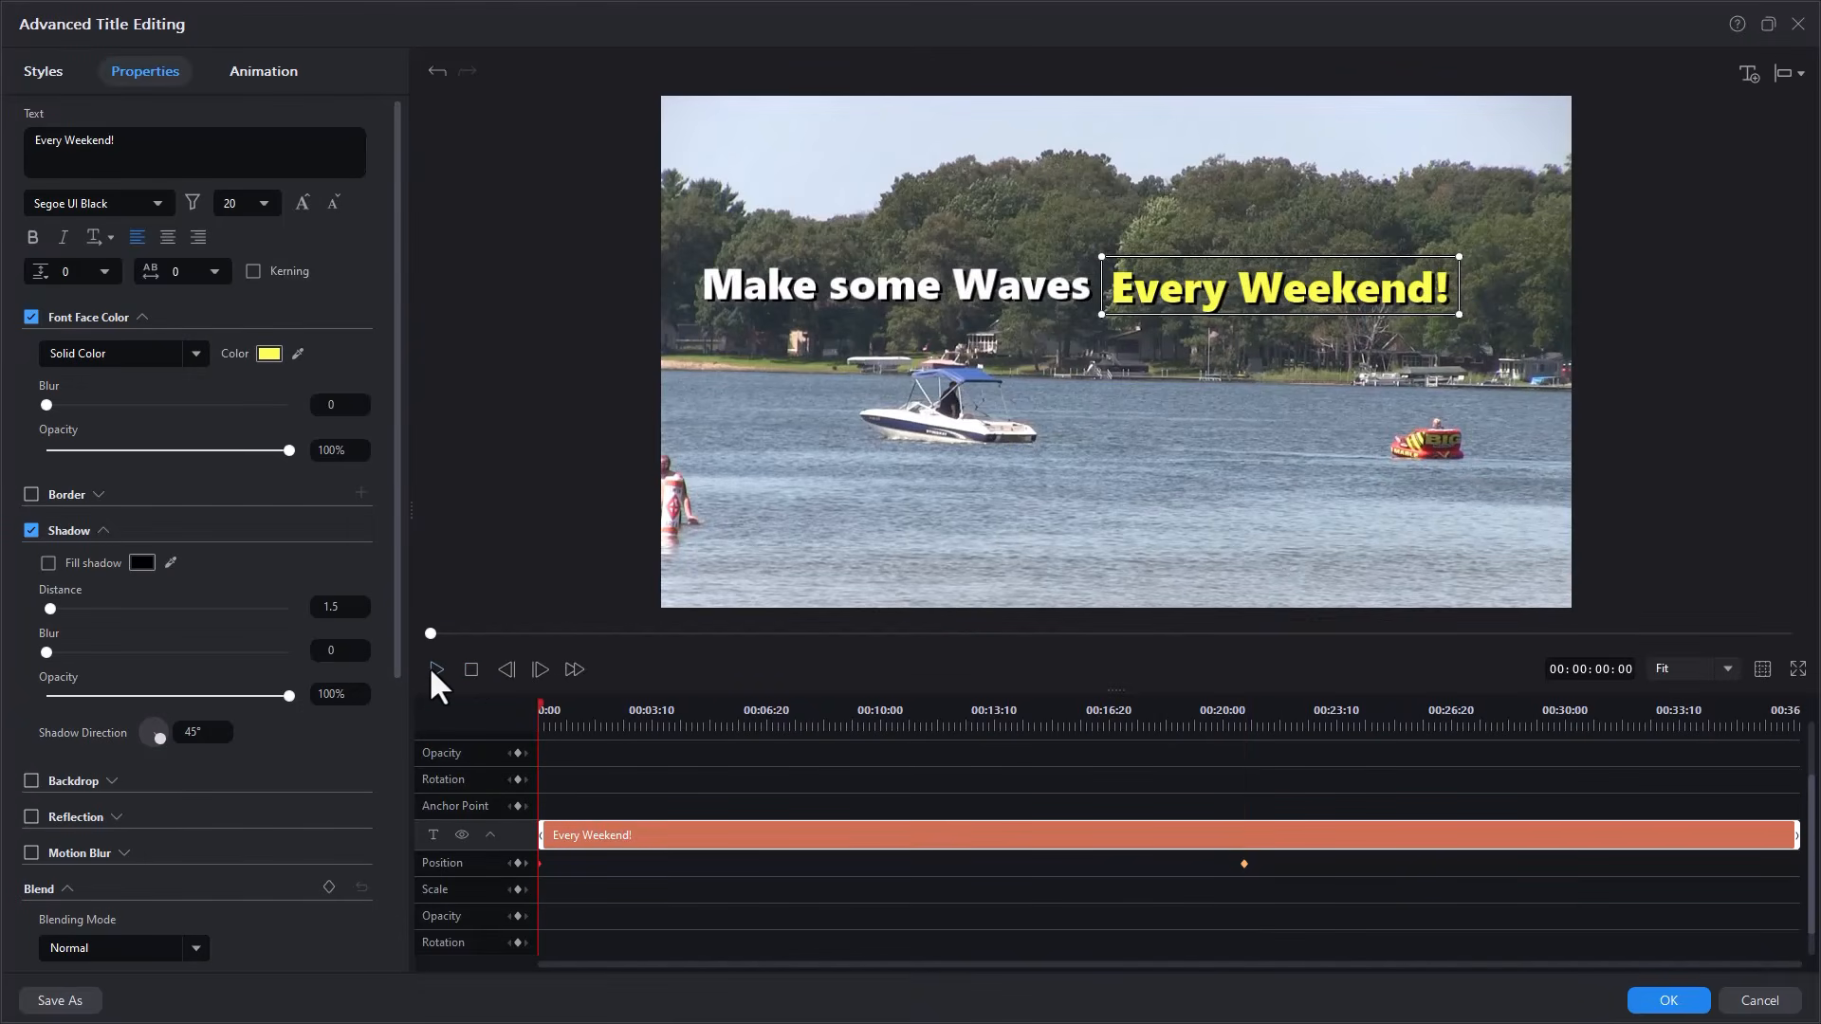
left_click(435, 670)
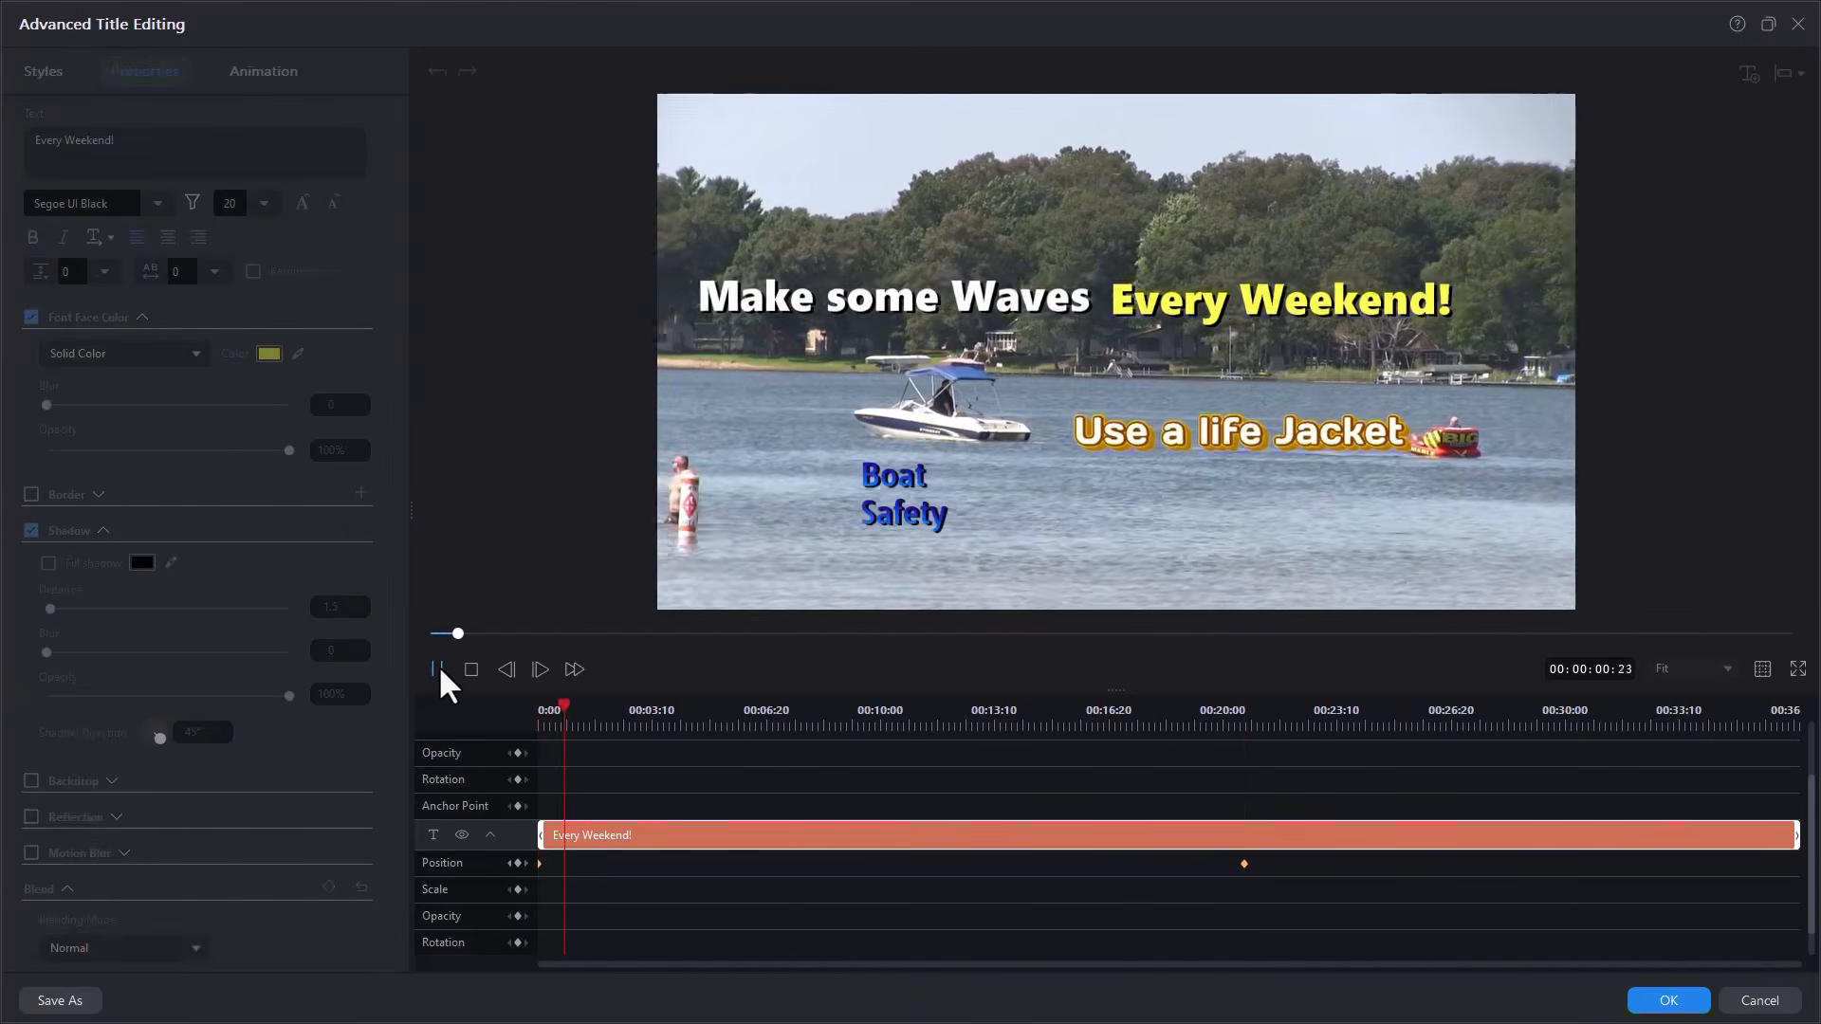